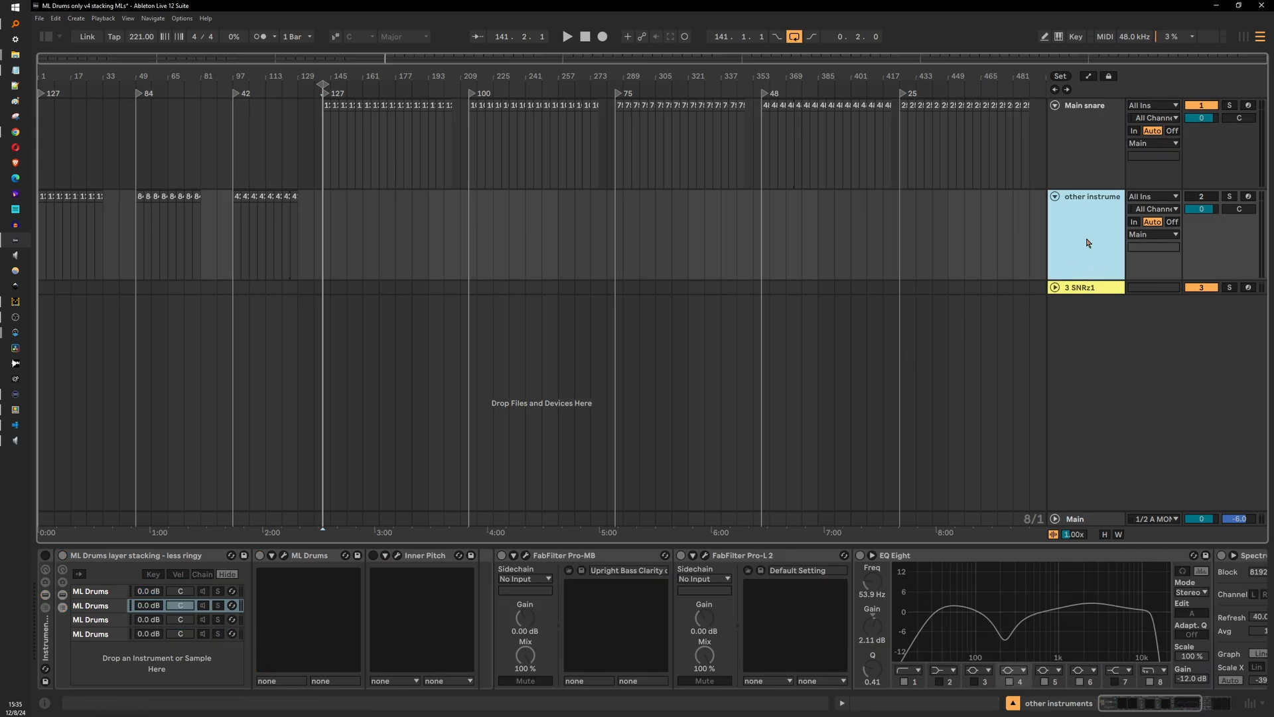
# Open the stacked ML Drums instances on the Main snare track and close the overlapping mixer window
pyautogui.click(1084, 158)
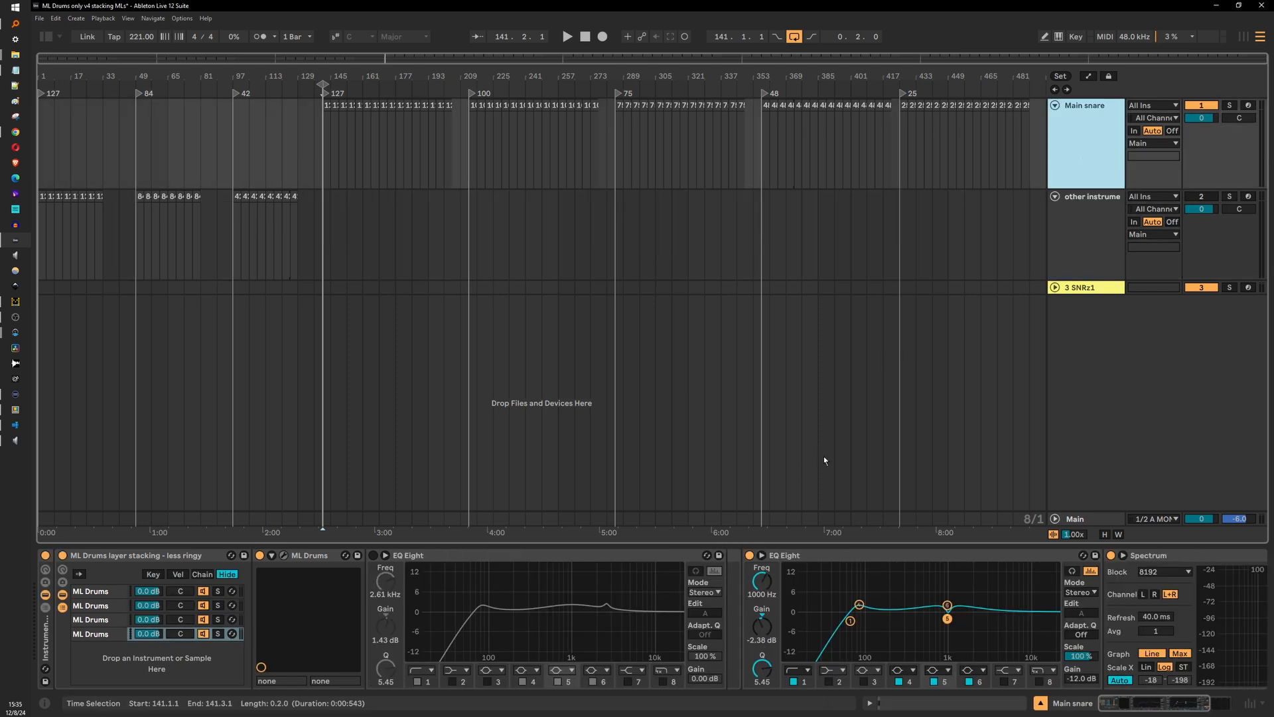
pyautogui.click(284, 555)
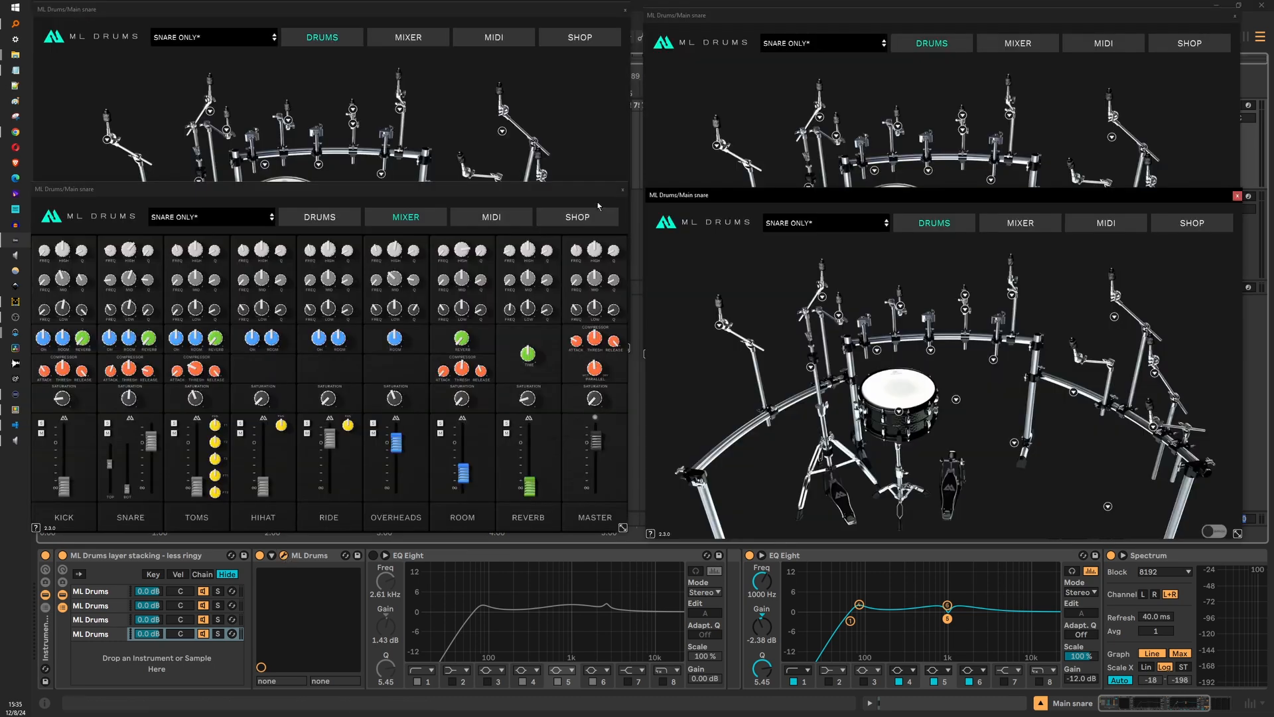
pyautogui.click(623, 190)
pyautogui.click(303, 209)
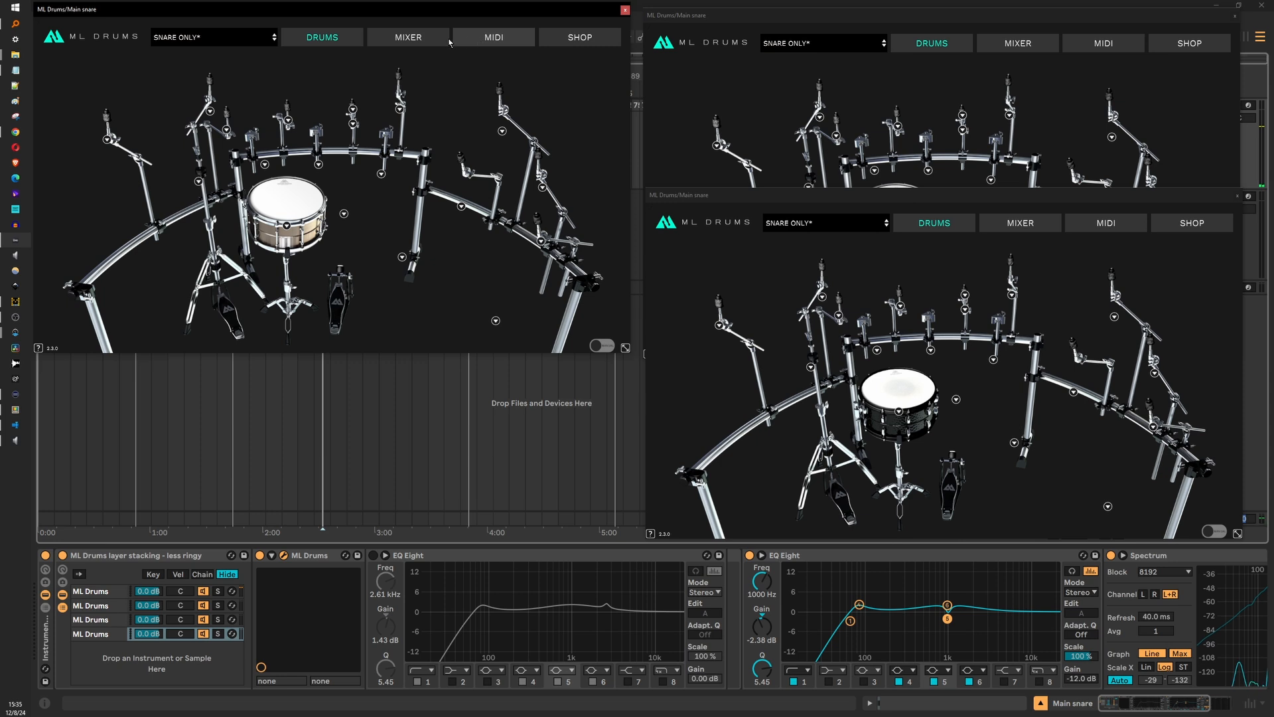
# View one ML Drums instance's mixer and drum kit, then bring another instance's snare into view
pyautogui.click(408, 37)
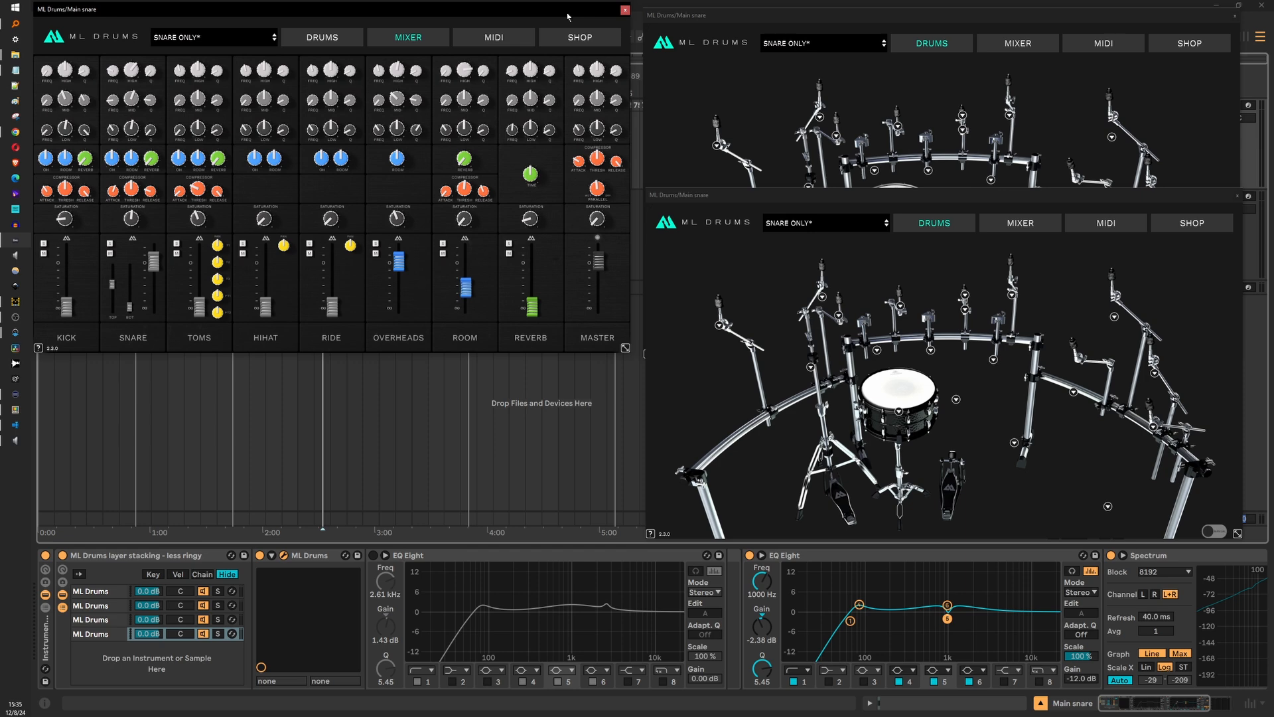
pyautogui.click(322, 39)
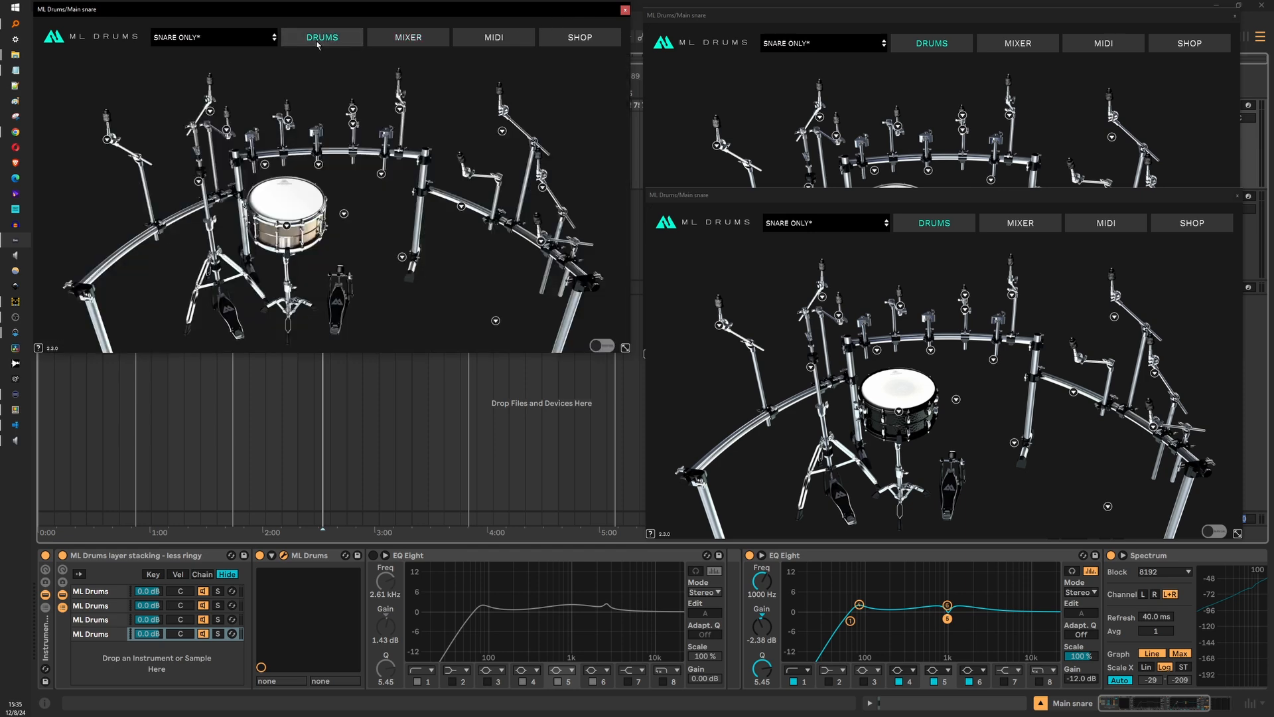
pyautogui.click(768, 23)
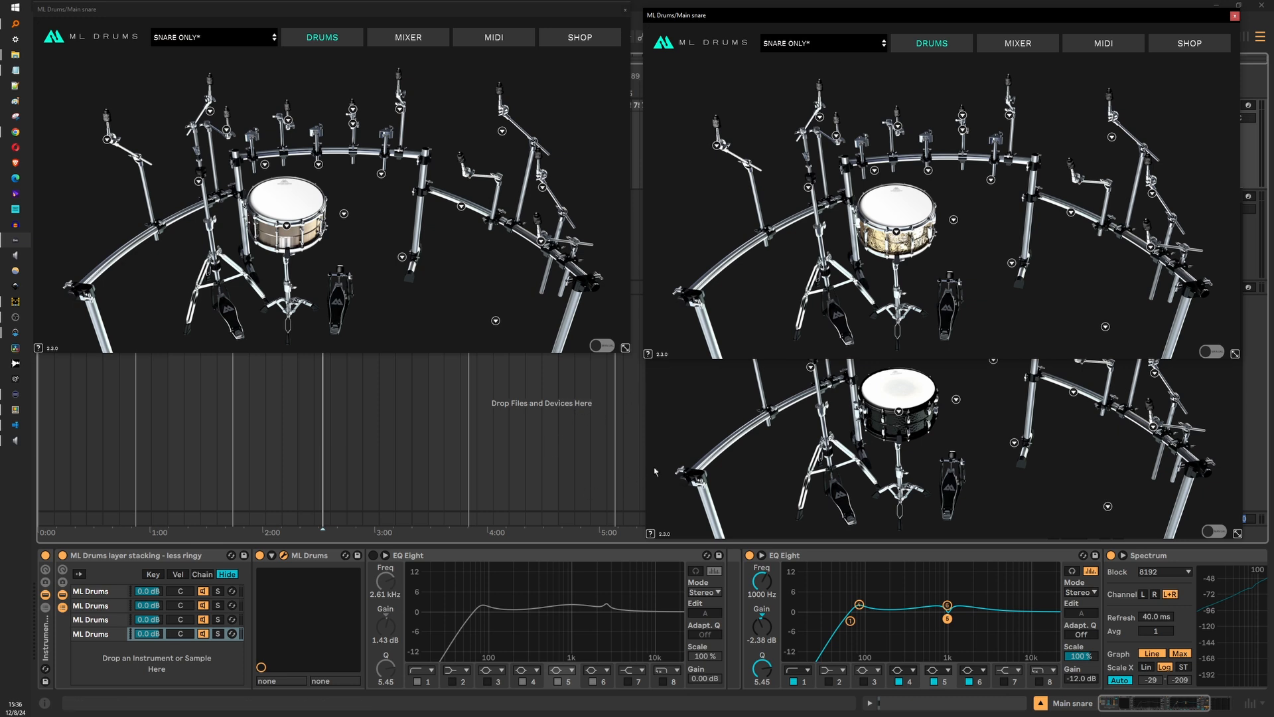
pyautogui.click(396, 454)
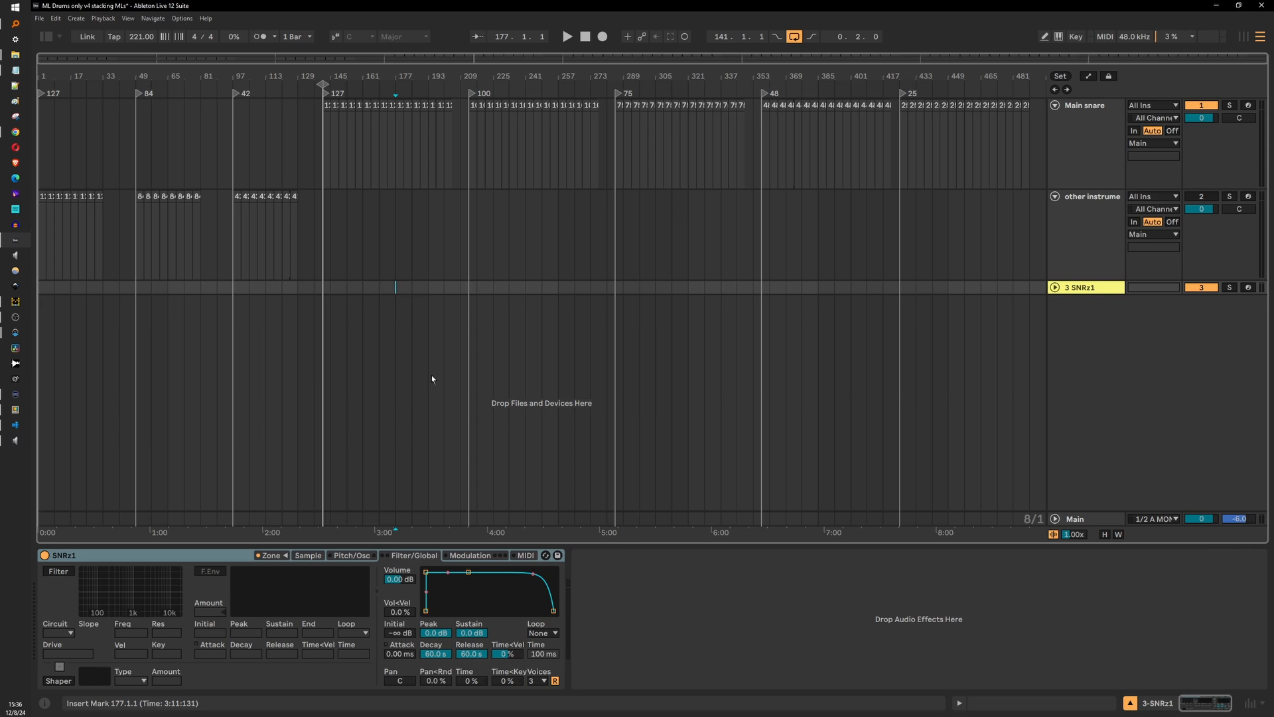
# Select the looped range from 141.1.1 to 141.3.1 and show the Main snare track's ML Drums windows again
pyautogui.click(1068, 125)
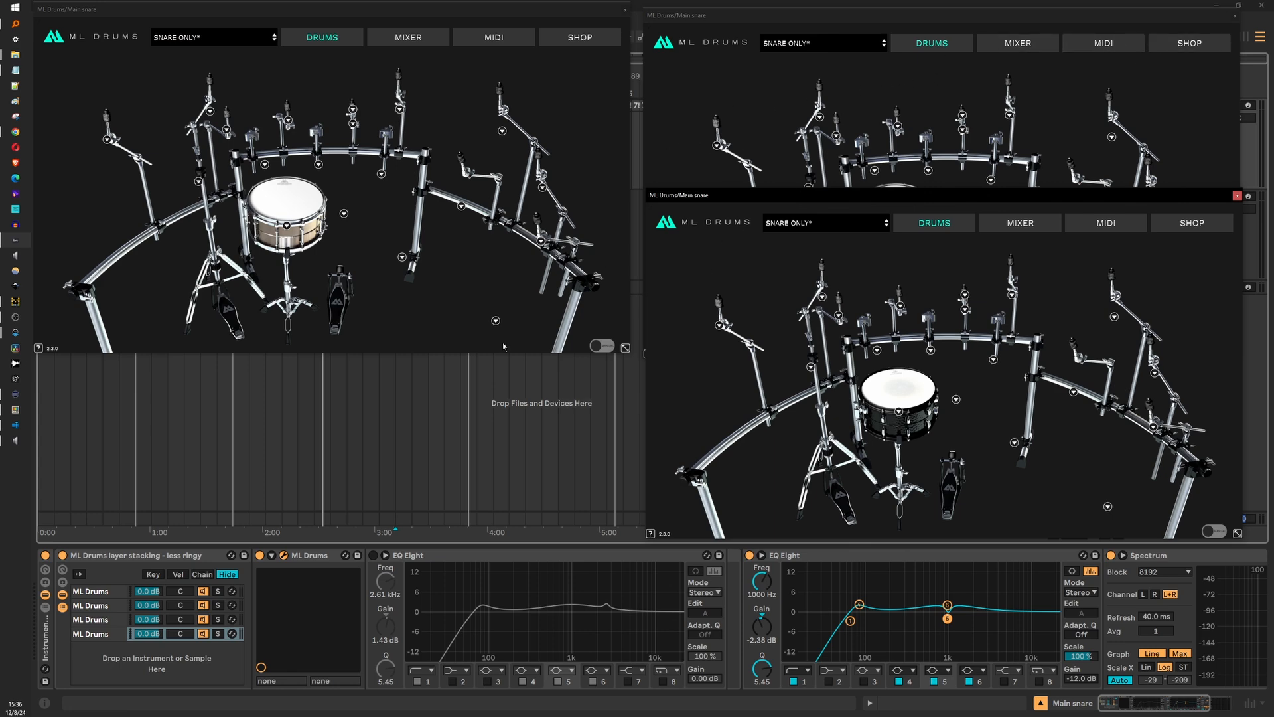
pyautogui.click(416, 411)
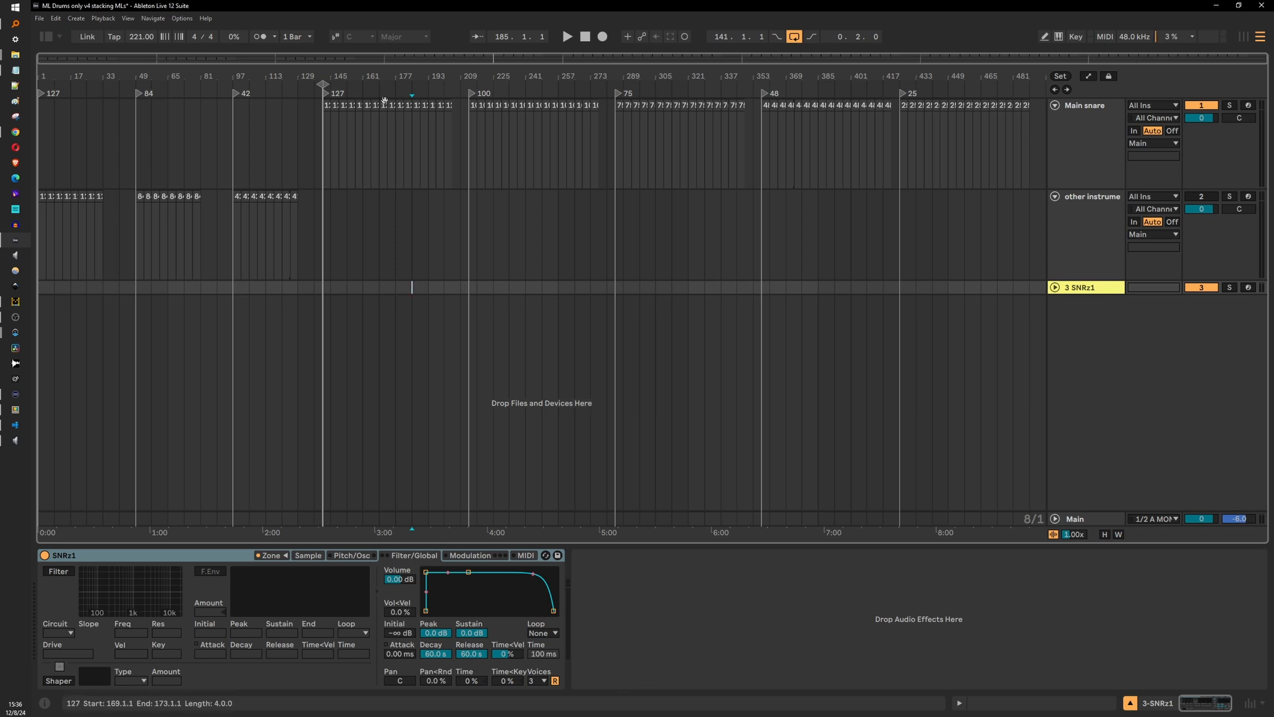
pyautogui.moveTo(322, 78); pyautogui.dragTo(322, 199)
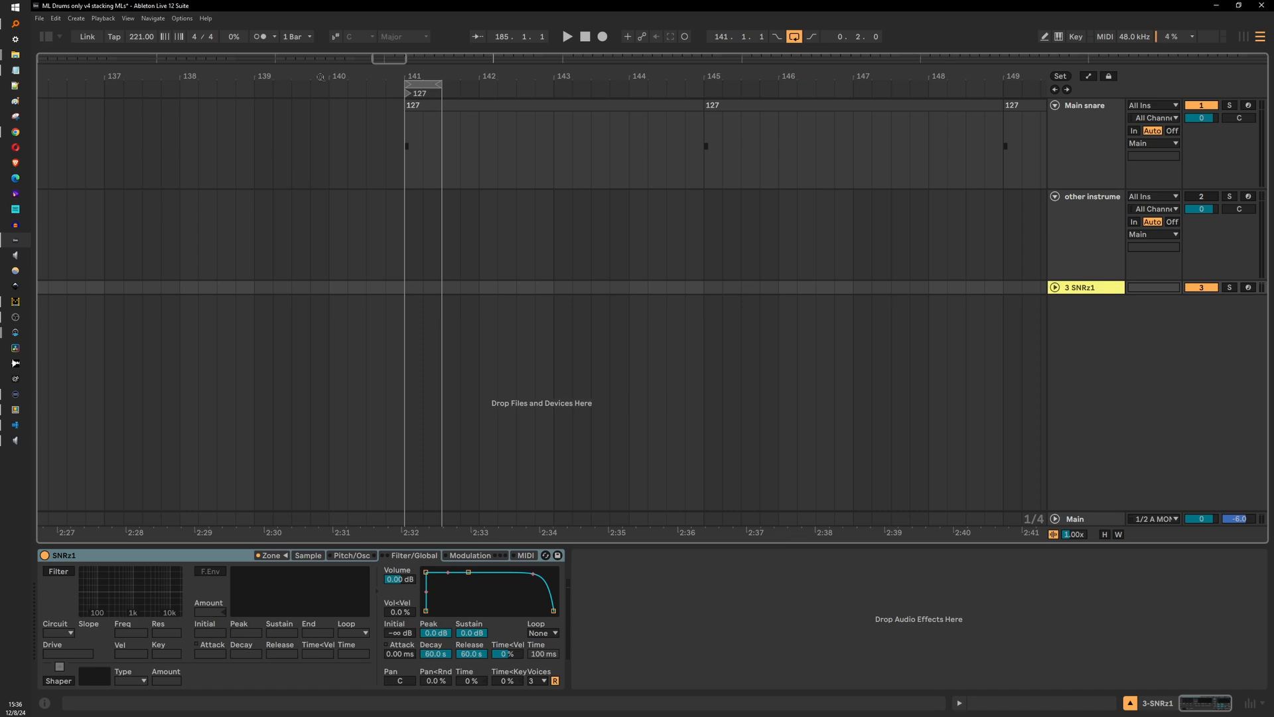
pyautogui.doubleClick(417, 84)
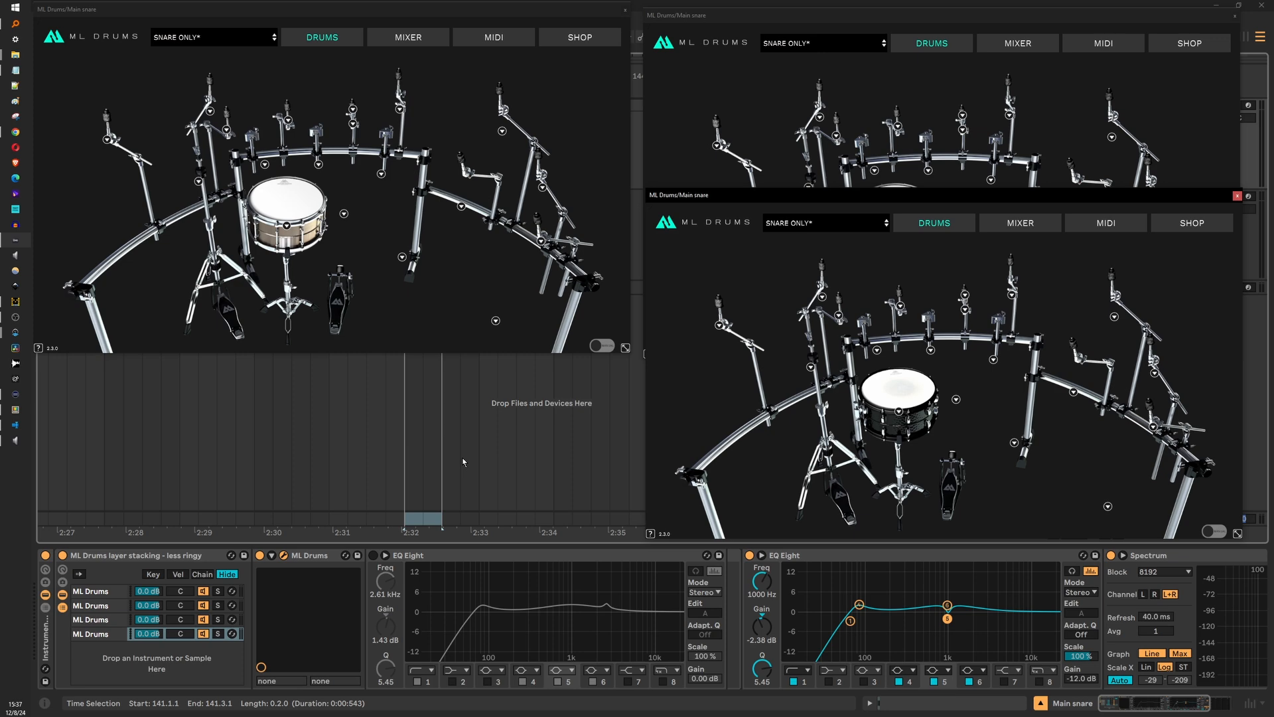
pyautogui.click(843, 25)
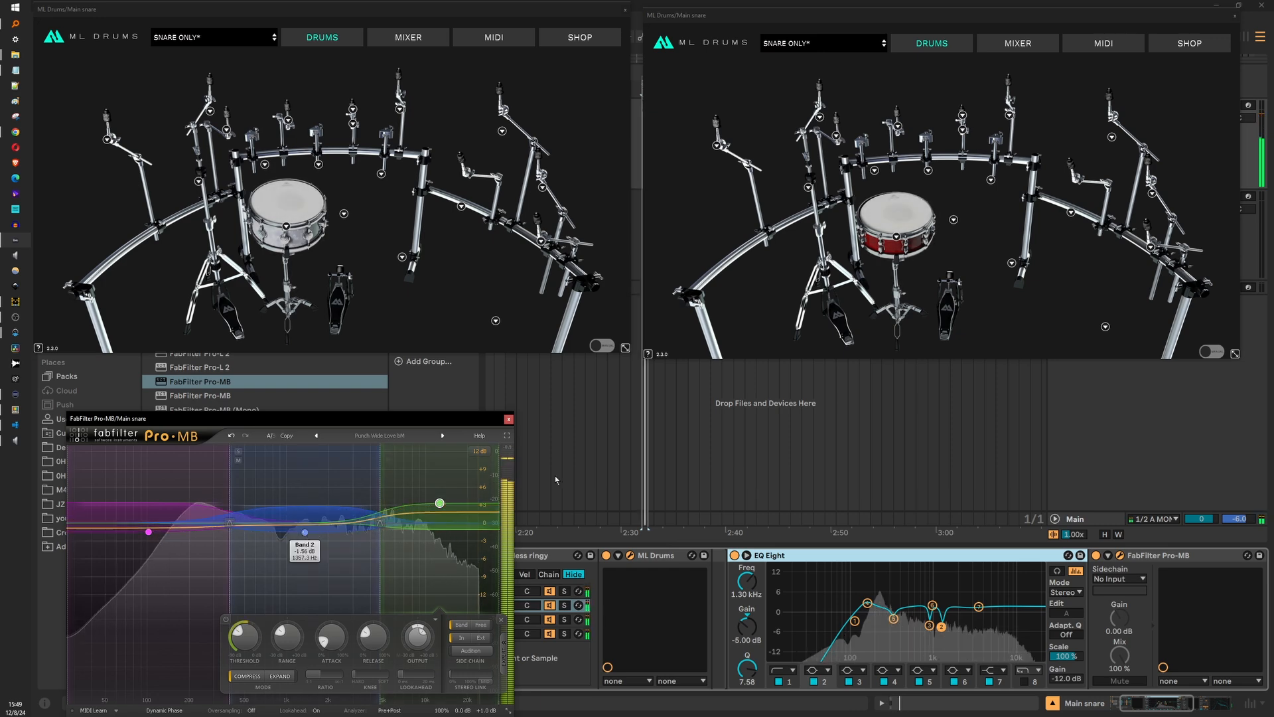
# Close the FabFilter Pro-MB window and both ML Drums windows of the Main snare track
pyautogui.click(508, 418)
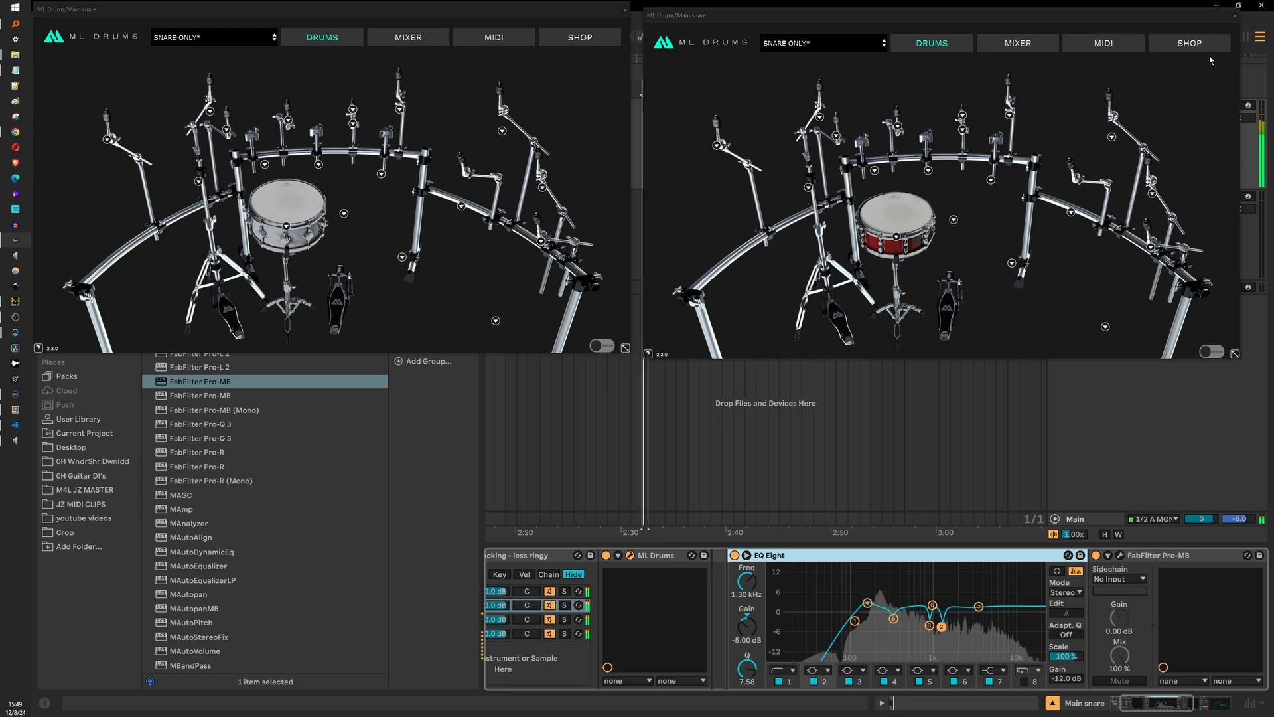
pyautogui.click(1235, 16)
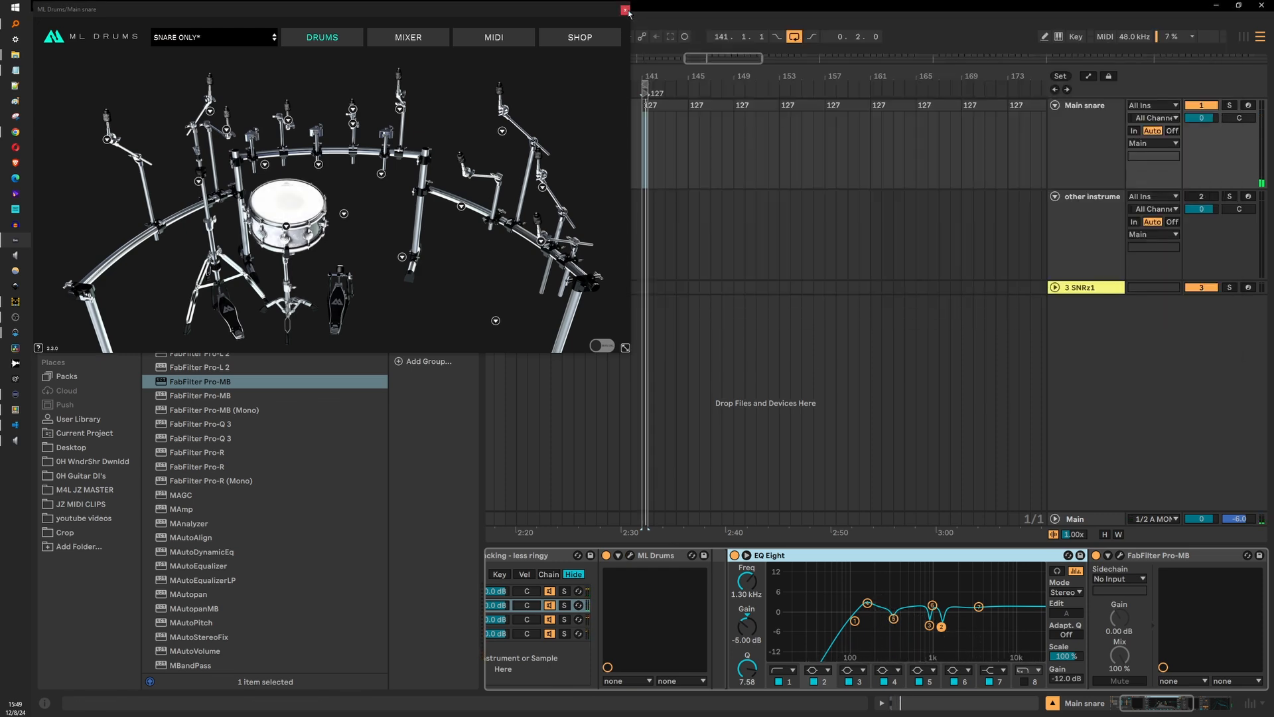
pyautogui.click(624, 9)
# Select the Main snare track, hide the browser, and turn off arrangement looping
pyautogui.click(1078, 222)
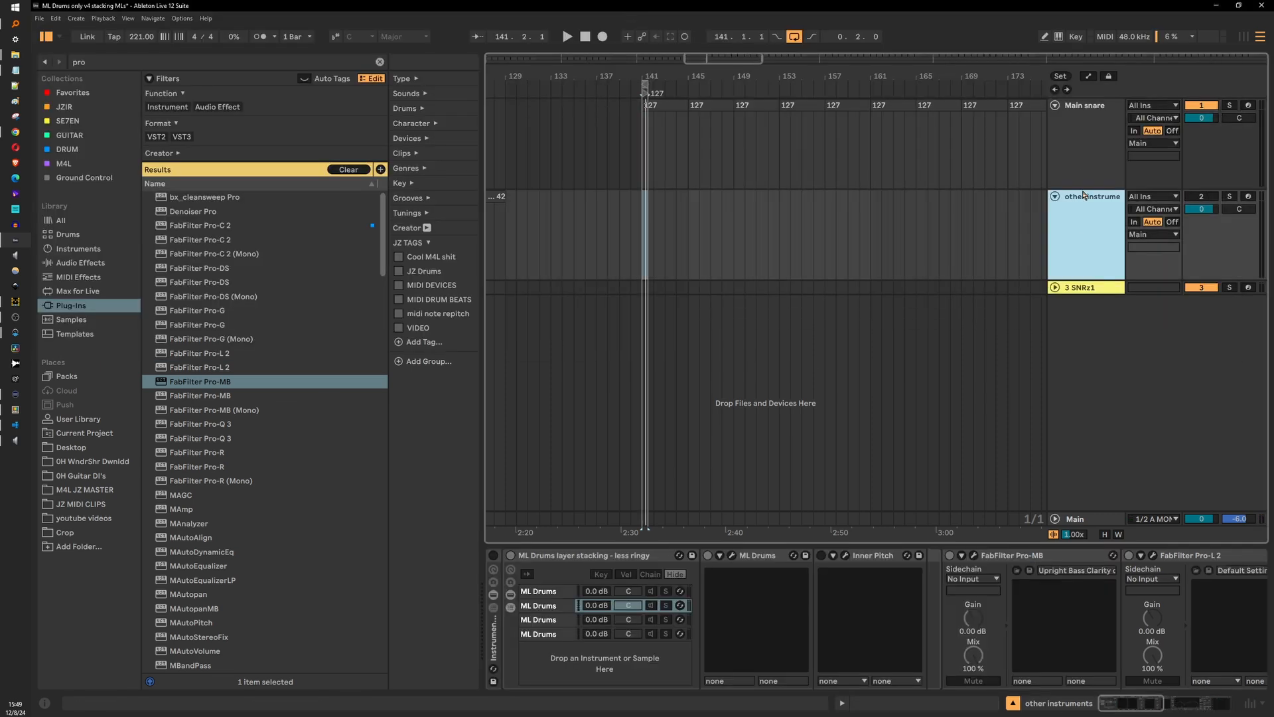
pyautogui.click(1076, 152)
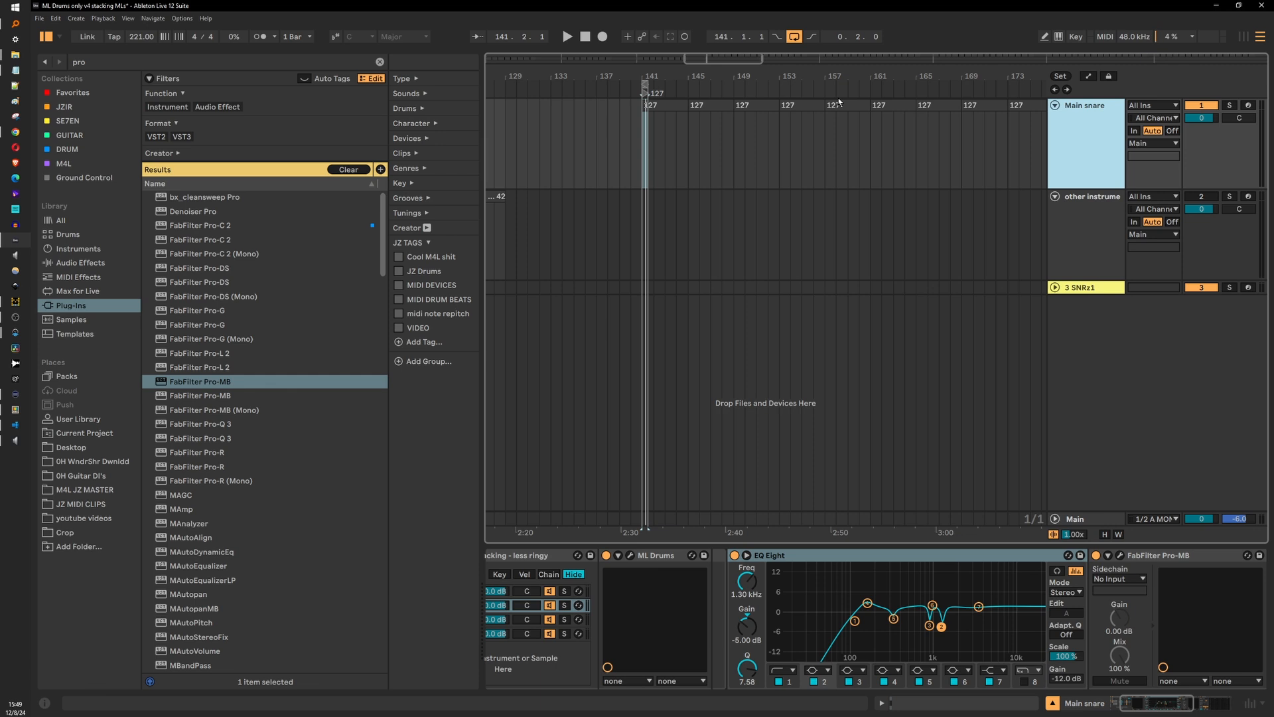
pyautogui.moveTo(751, 78); pyautogui.dragTo(750, 107)
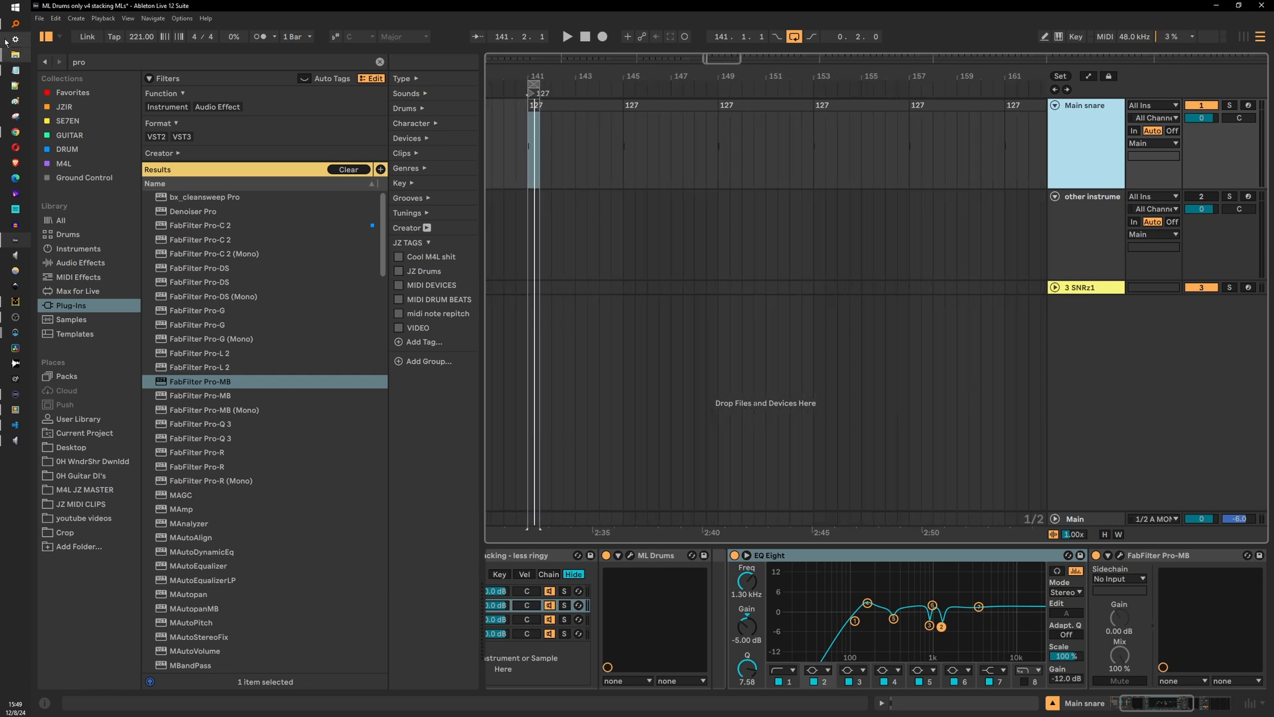
pyautogui.click(45, 36)
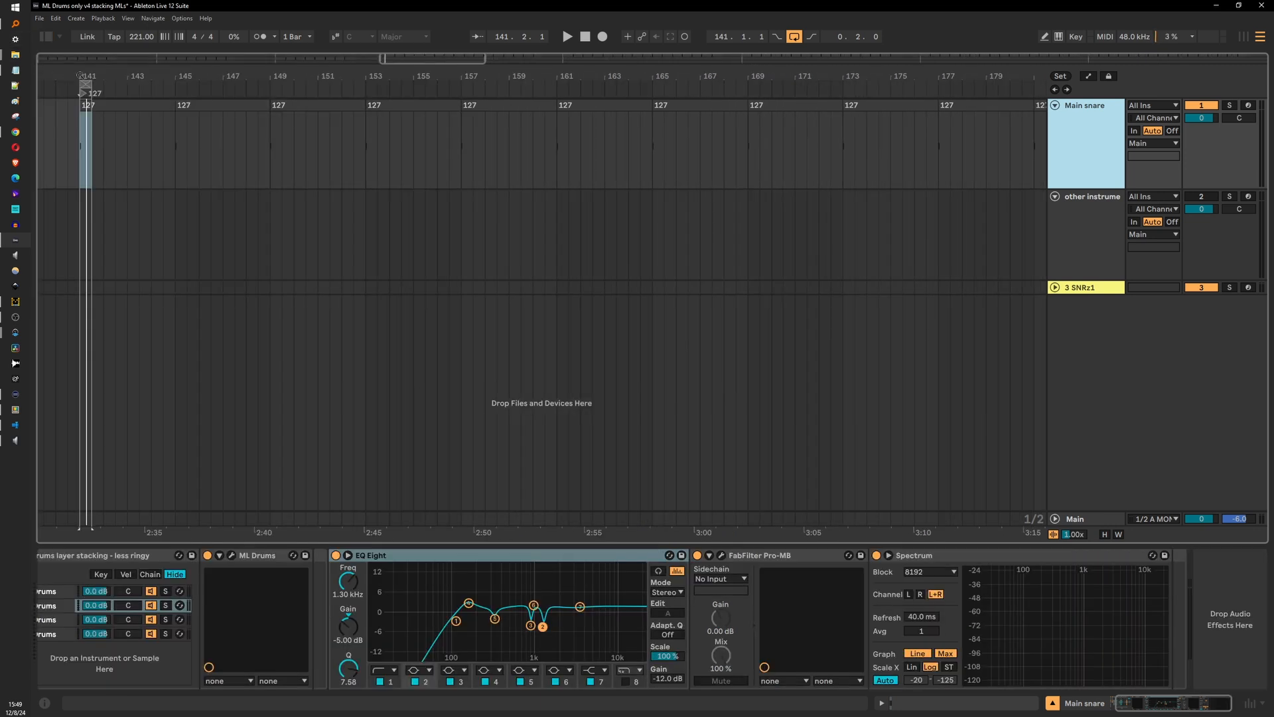
pyautogui.click(794, 36)
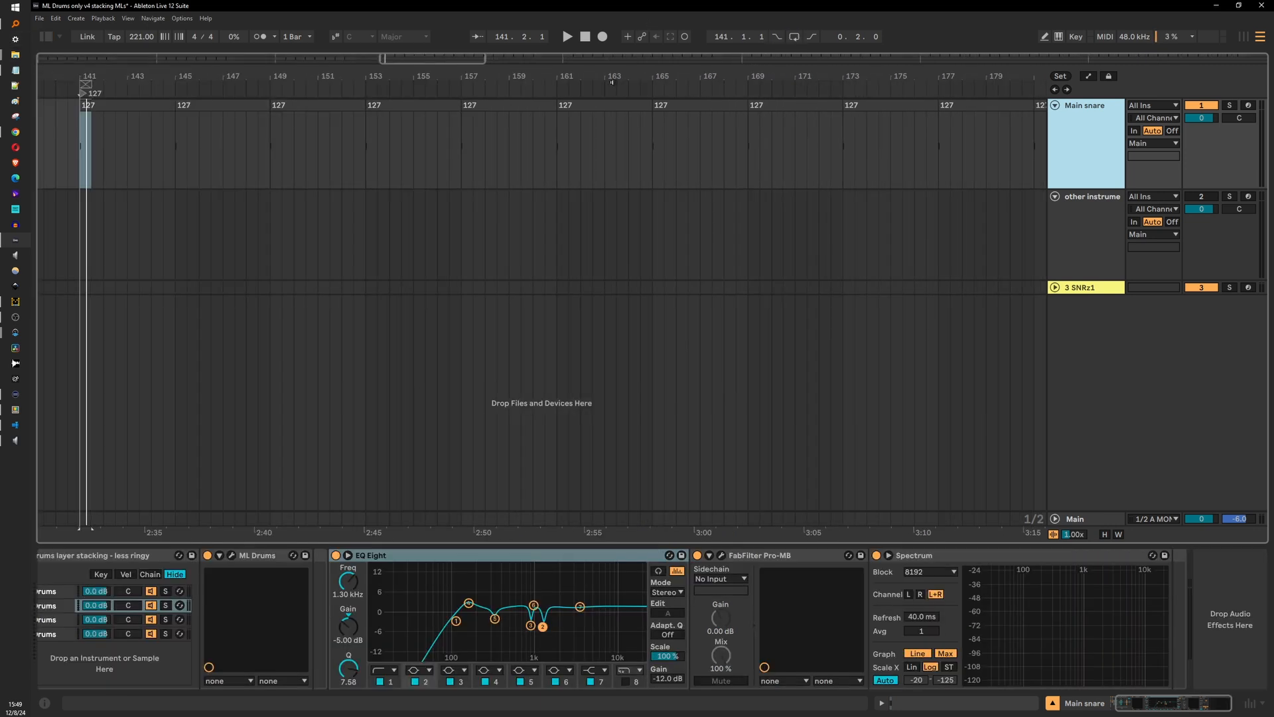
# Open the first 127 clip on the Main snare track and select its D1 note
pyautogui.click(117, 104)
pyautogui.doubleClick(116, 104)
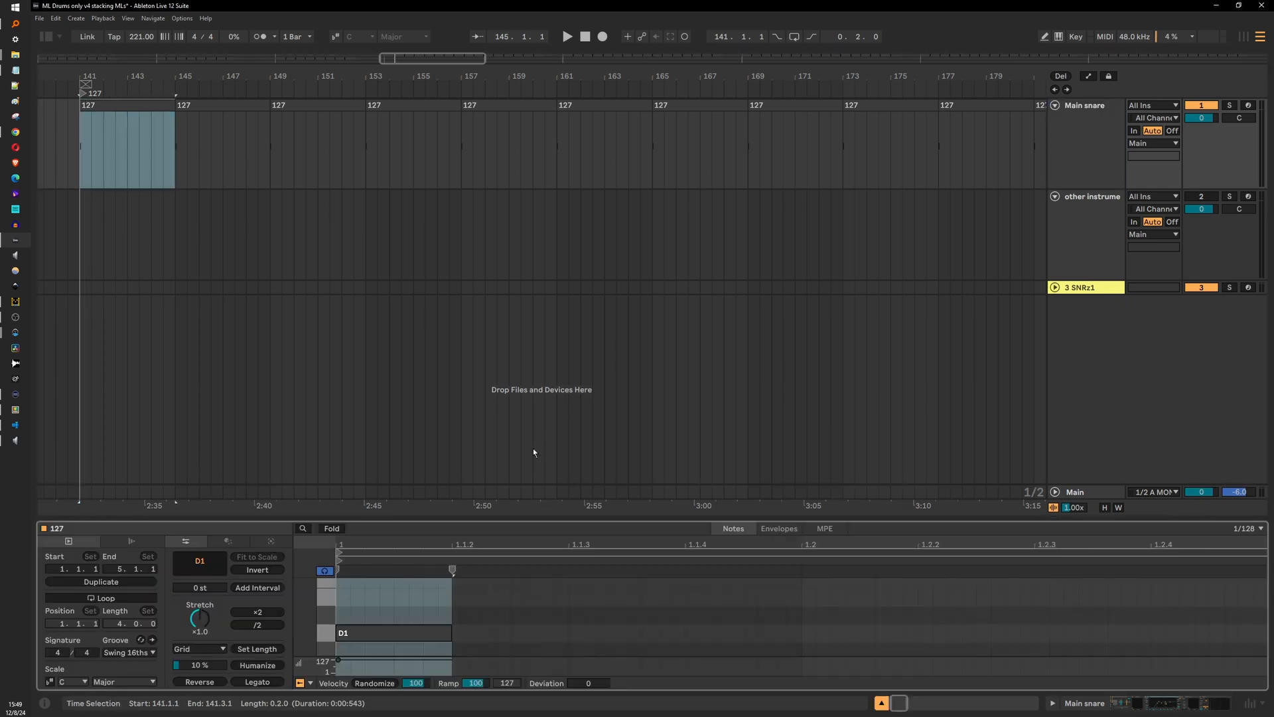
pyautogui.click(372, 639)
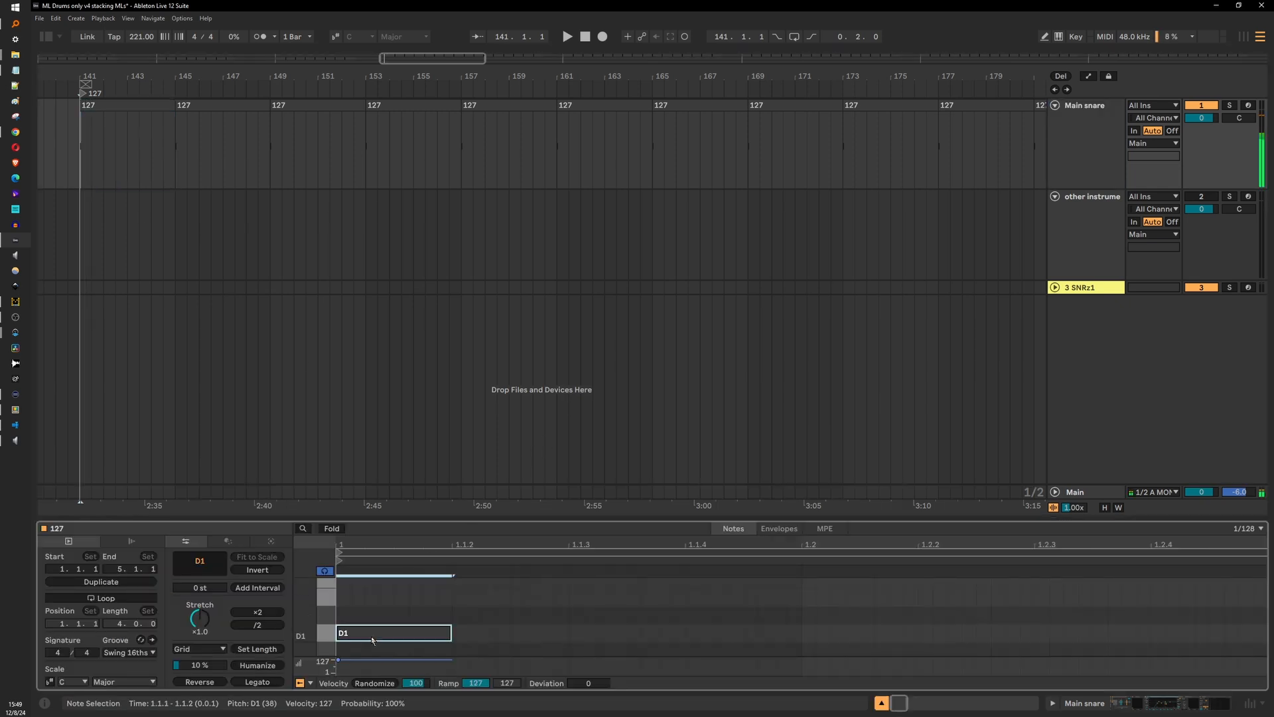
pyautogui.doubleClick(371, 639)
pyautogui.doubleClick(366, 634)
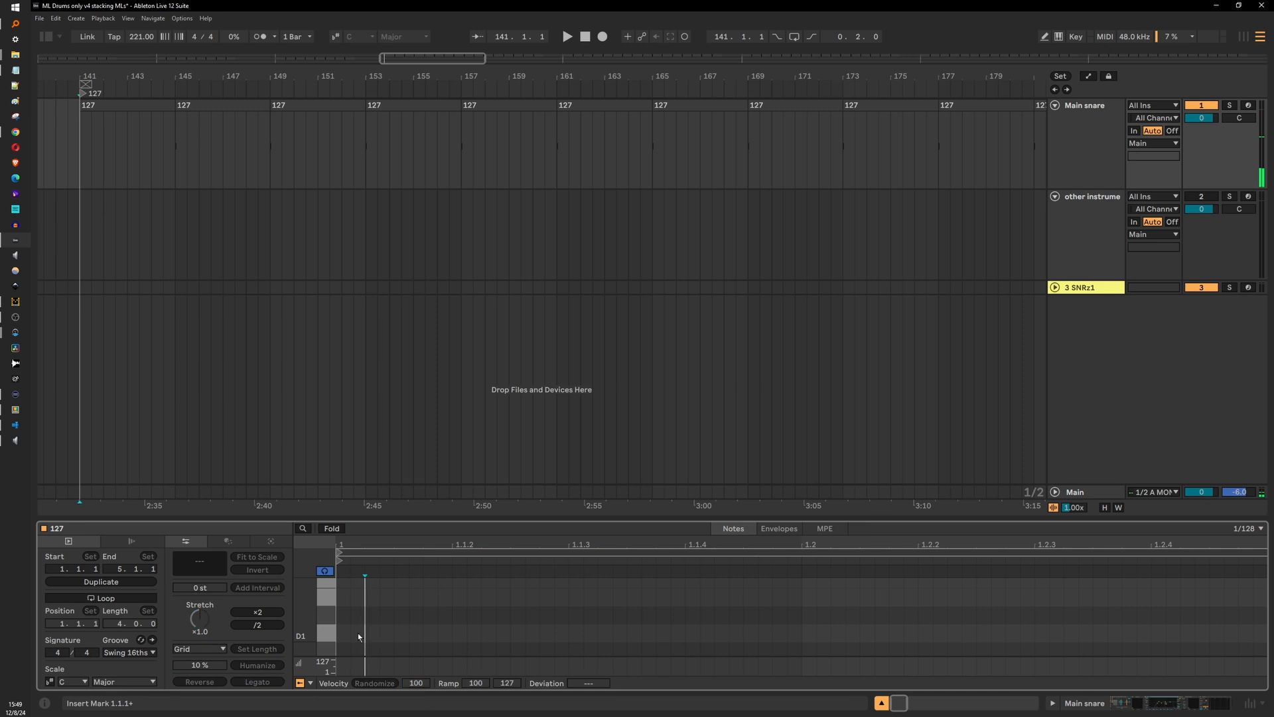
pyautogui.hotkey('ctrl', 'z')
pyautogui.hotkey('ctrl', 'z')
# Audition the layered snare sound on the D1 key of the clip's piano roll
pyautogui.click(327, 636)
pyautogui.click(327, 636)
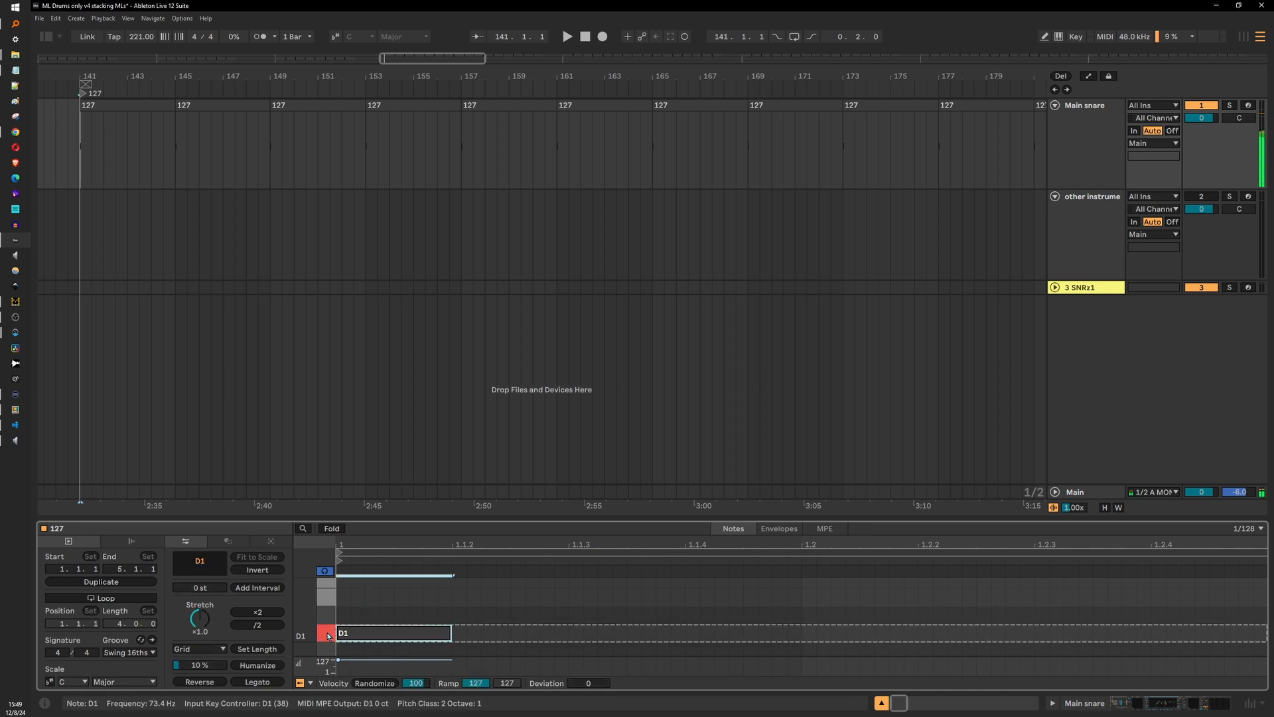
# Select the Main snare track and save the Live Set under its current name
pyautogui.click(1072, 129)
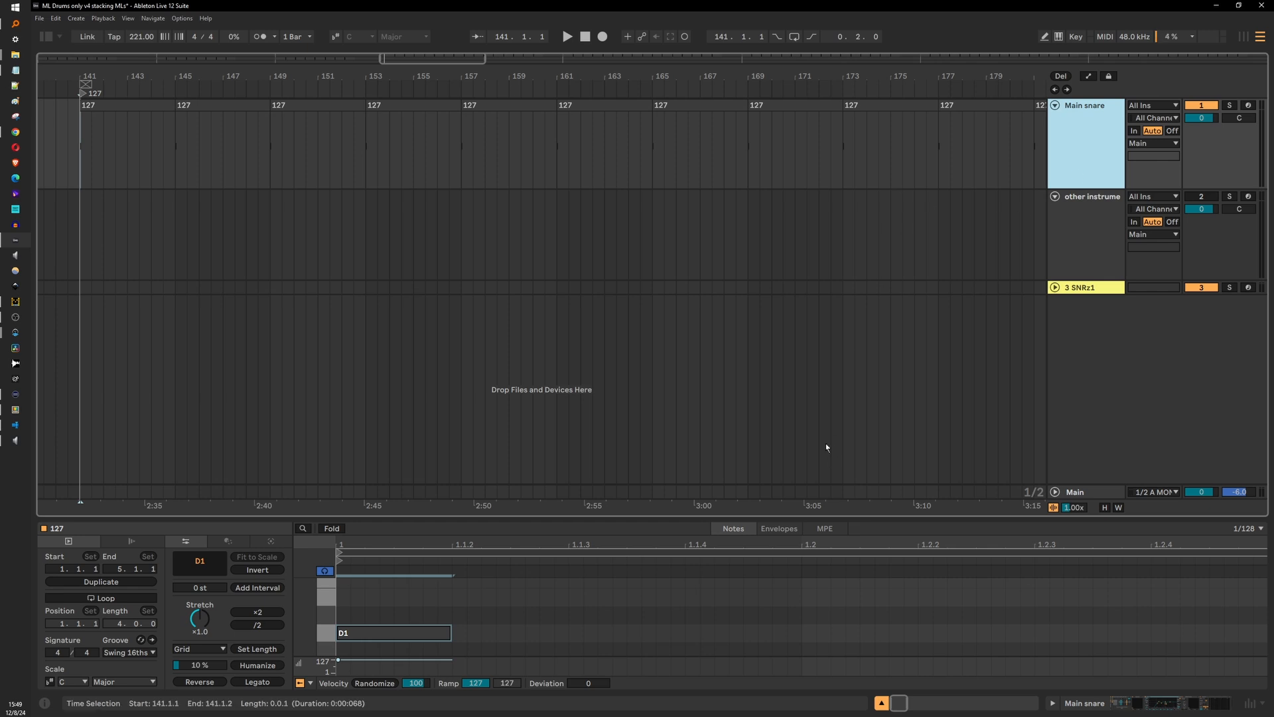
pyautogui.click(39, 18)
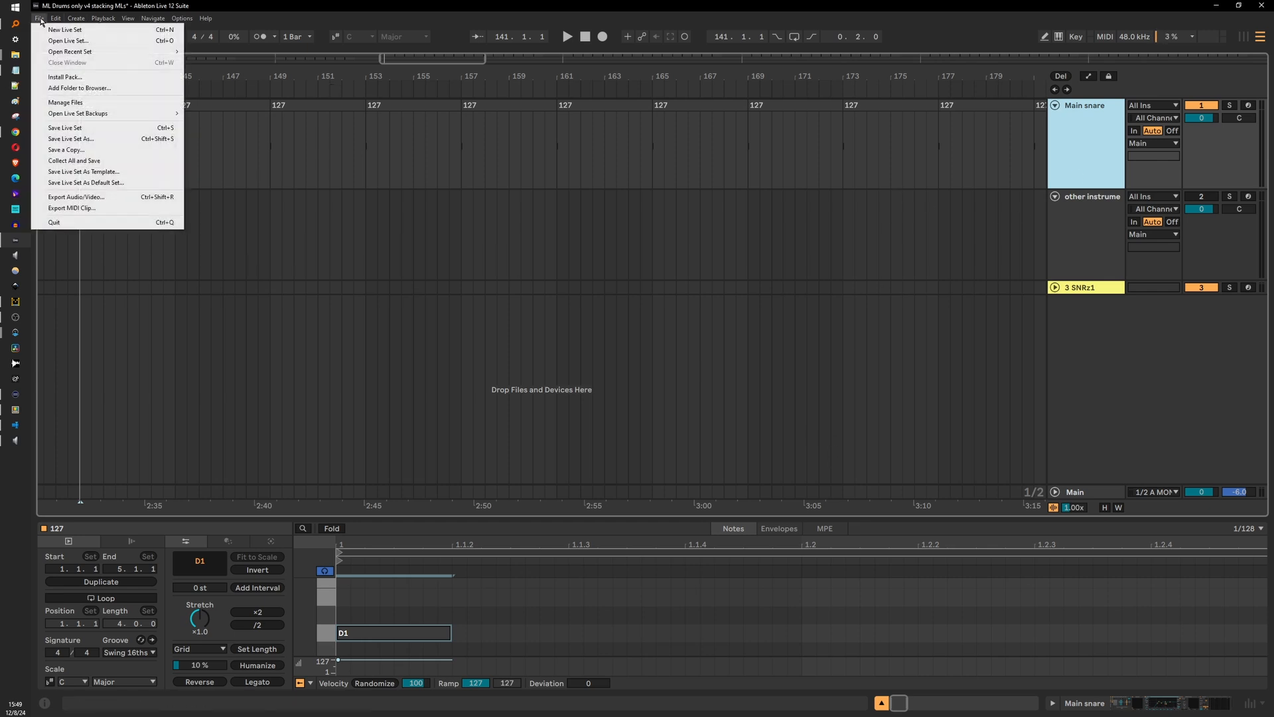
pyautogui.click(86, 128)
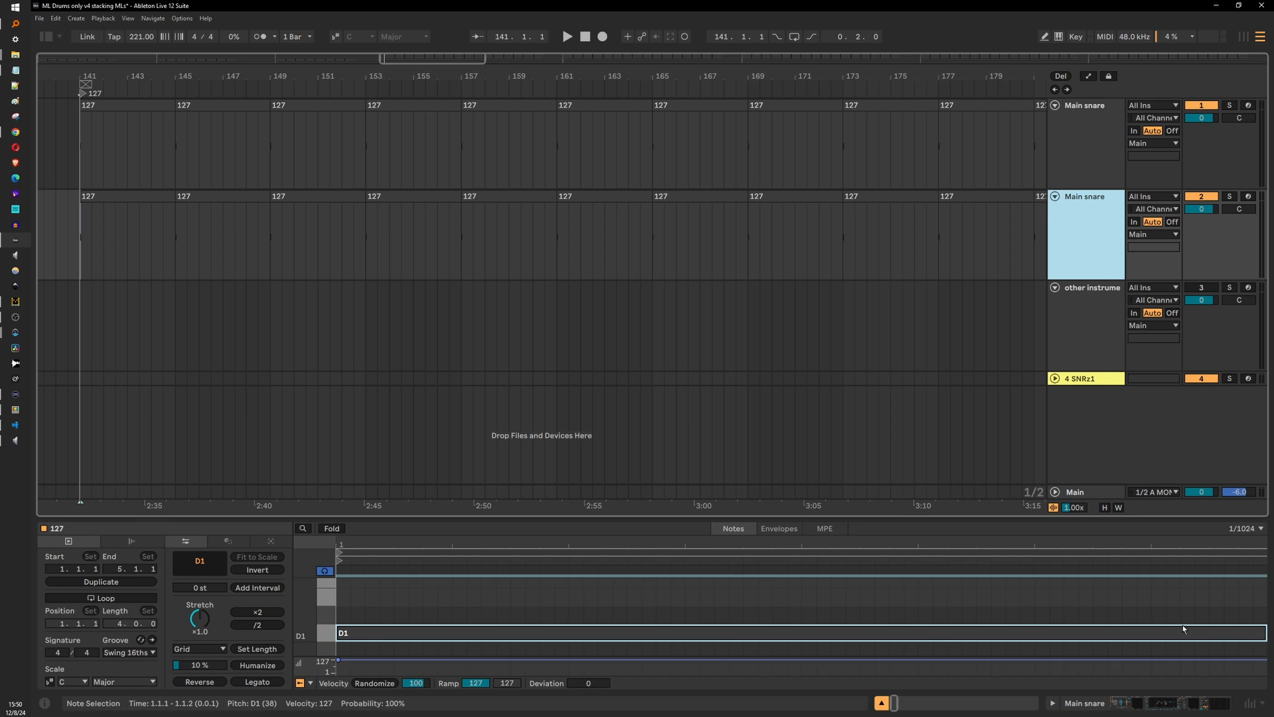
# Show the second Main snare track's devices, select its first ML Drums chain, and rename the track SNR2
pyautogui.click(1169, 704)
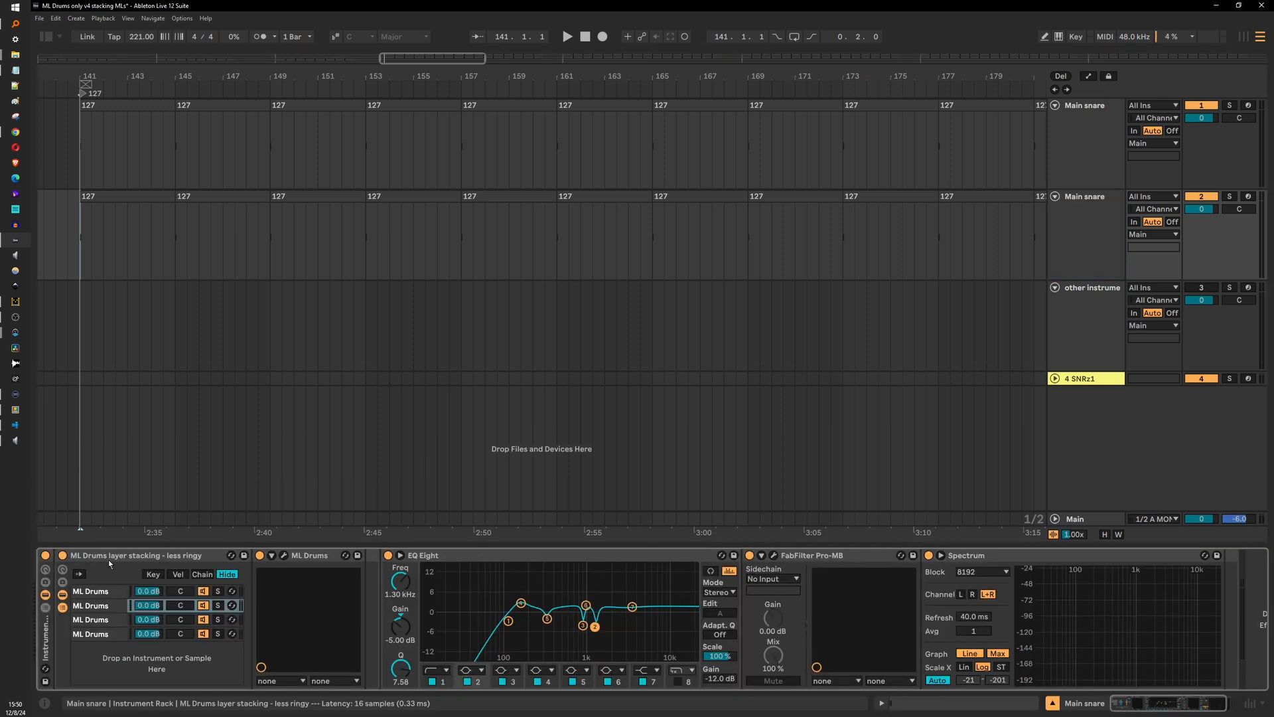
pyautogui.click(86, 593)
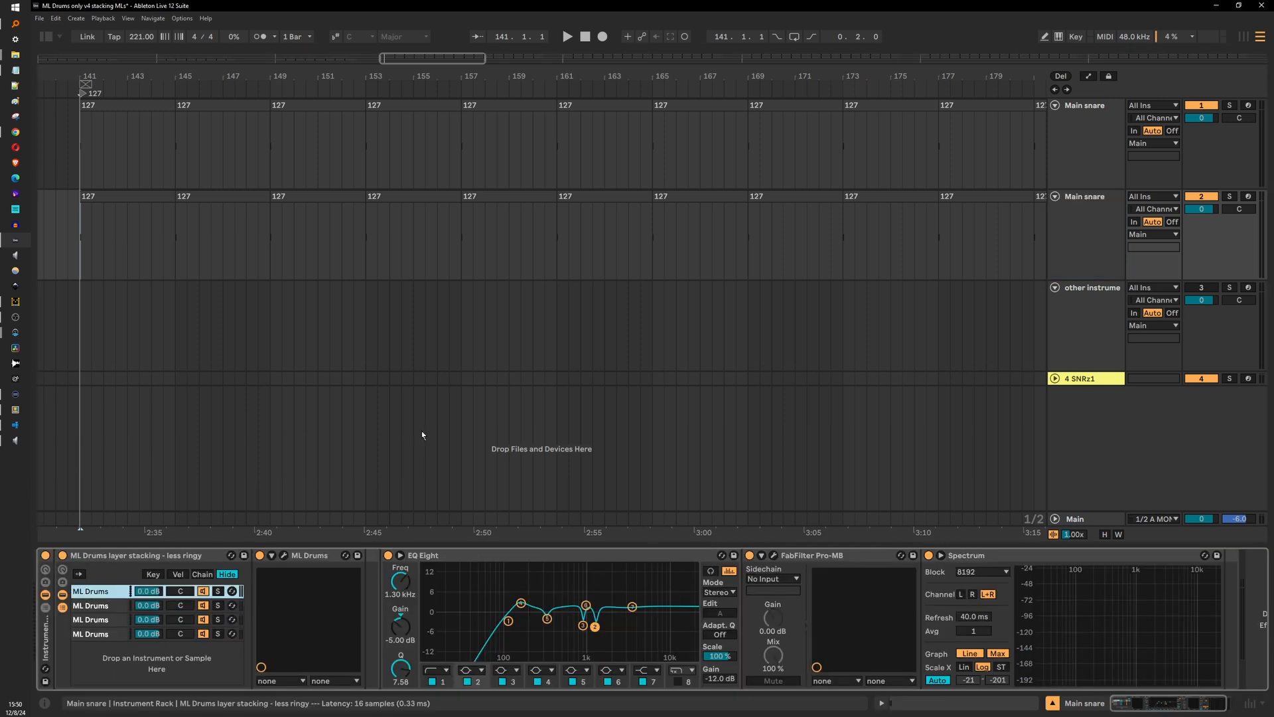
pyautogui.click(1064, 241)
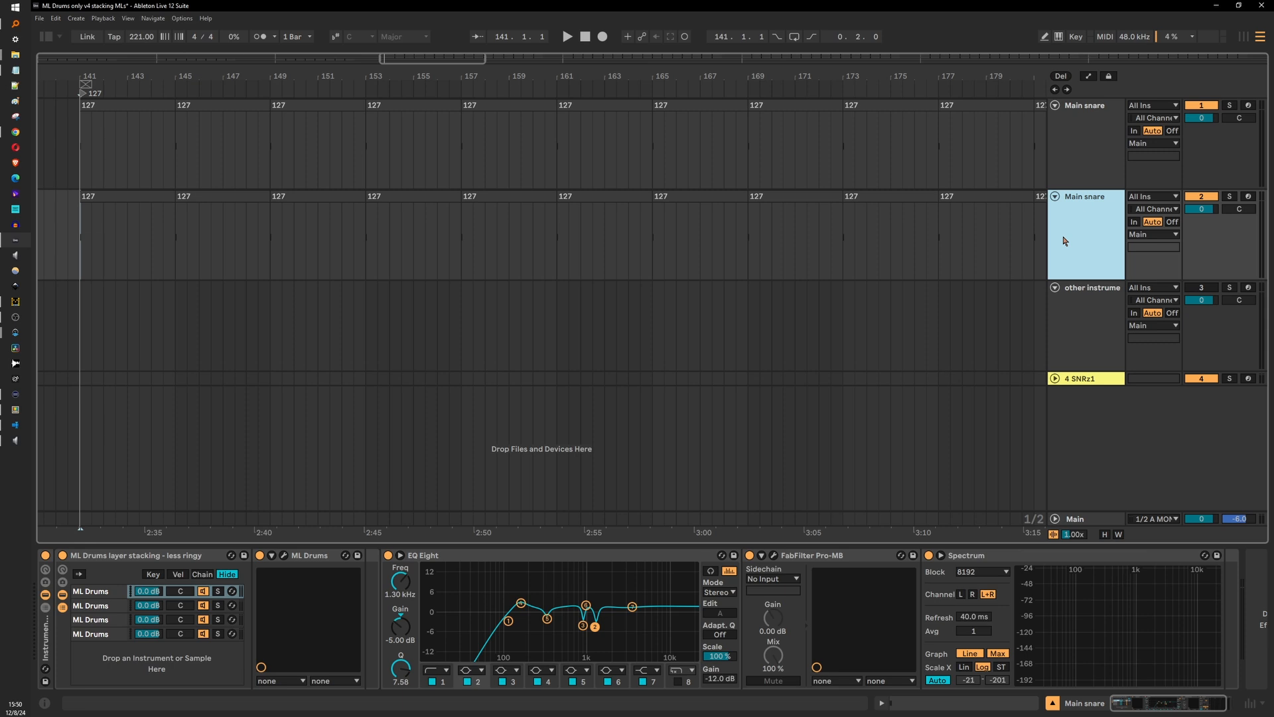
pyautogui.hotkey('ctrl', 'r')
pyautogui.write('SNR32')
pyautogui.press('Return')
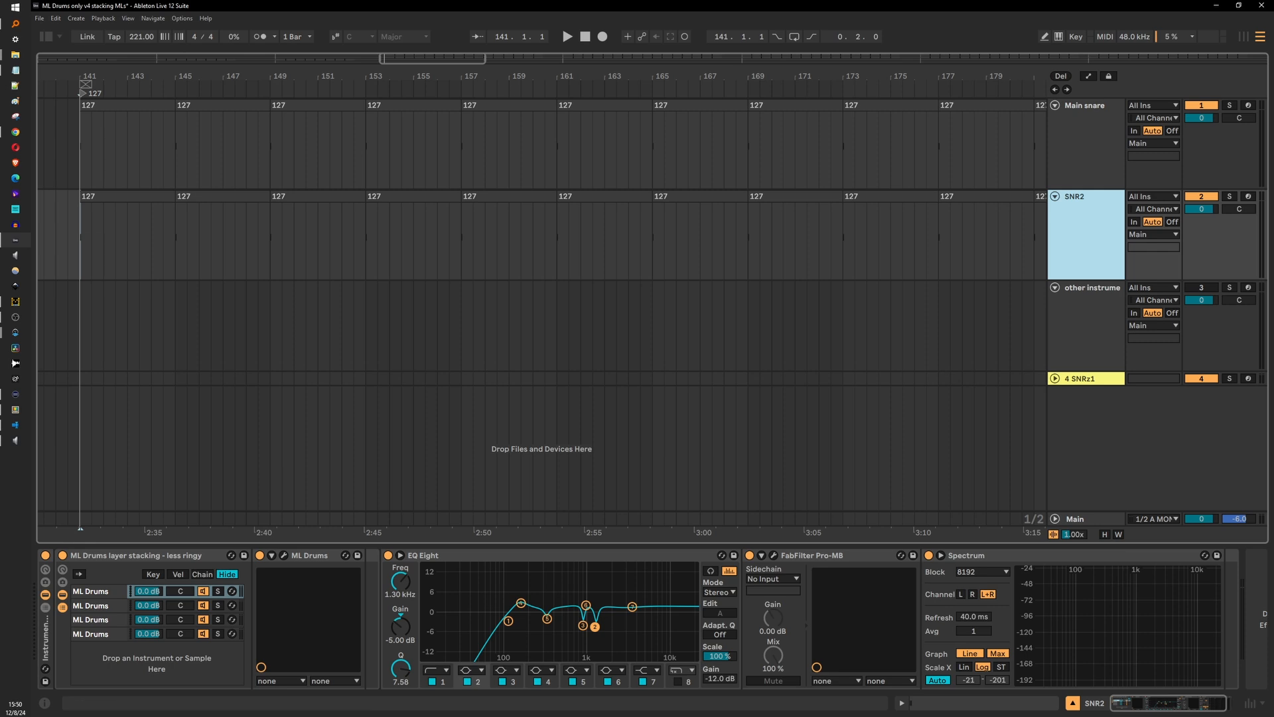
# Look over the 127, 100, 75, 48 and 25 sections and select the first 100 clip on the Main snare track
pyautogui.moveTo(94, 78)
pyautogui.mouseDown()
pyautogui.moveTo(238, 78)
pyautogui.moveTo(116, 77)
pyautogui.mouseUp()
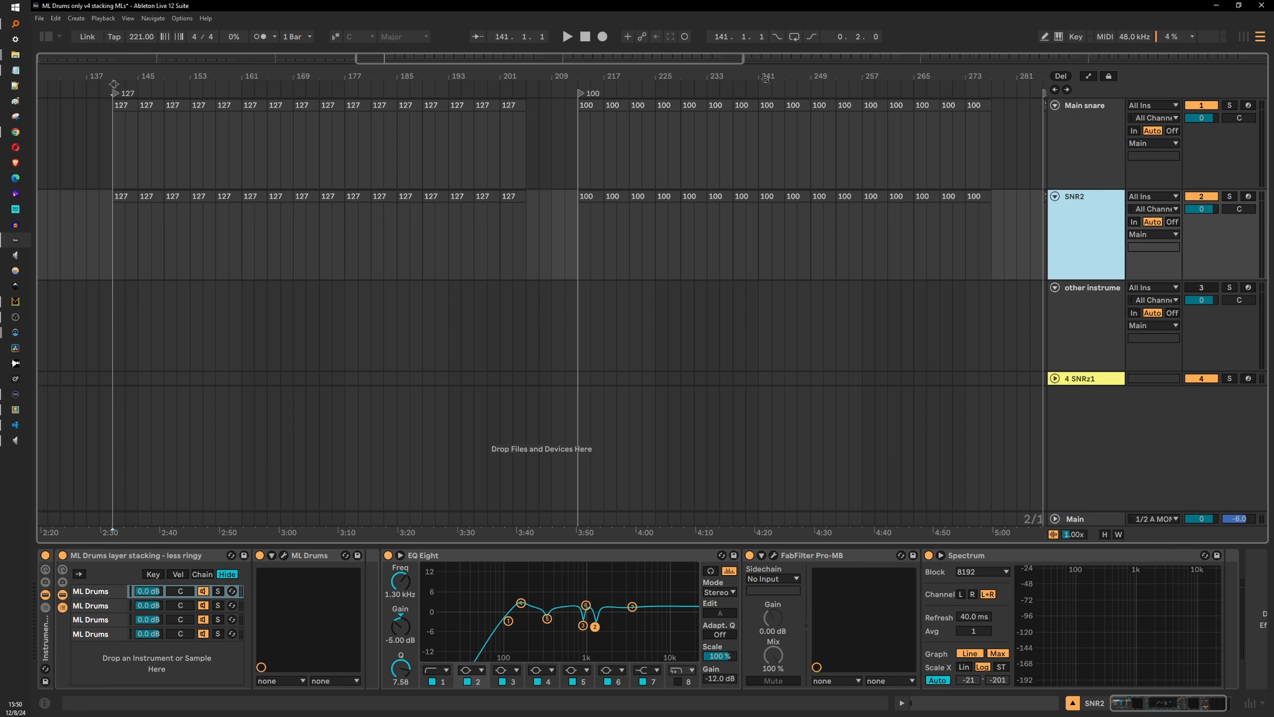
pyautogui.moveTo(765, 78); pyautogui.dragTo(313, 37)
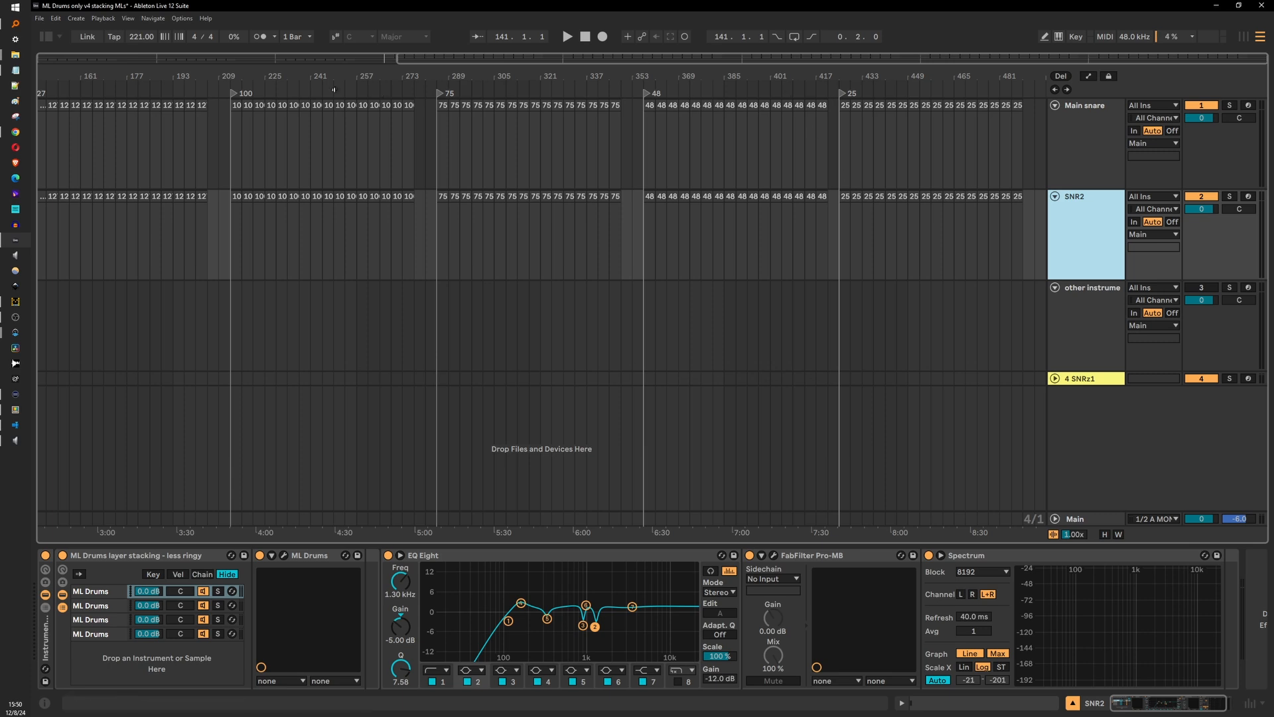
pyautogui.moveTo(310, 78); pyautogui.dragTo(338, 76)
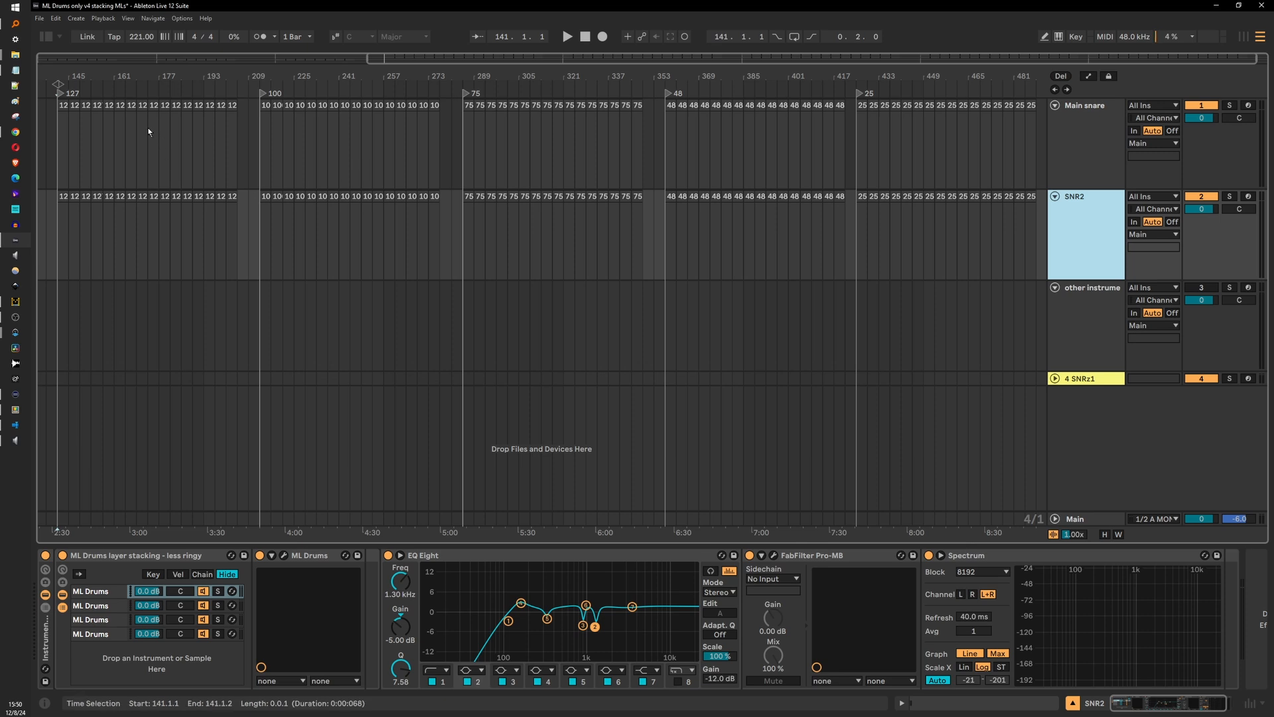
pyautogui.moveTo(65, 78); pyautogui.dragTo(65, 105)
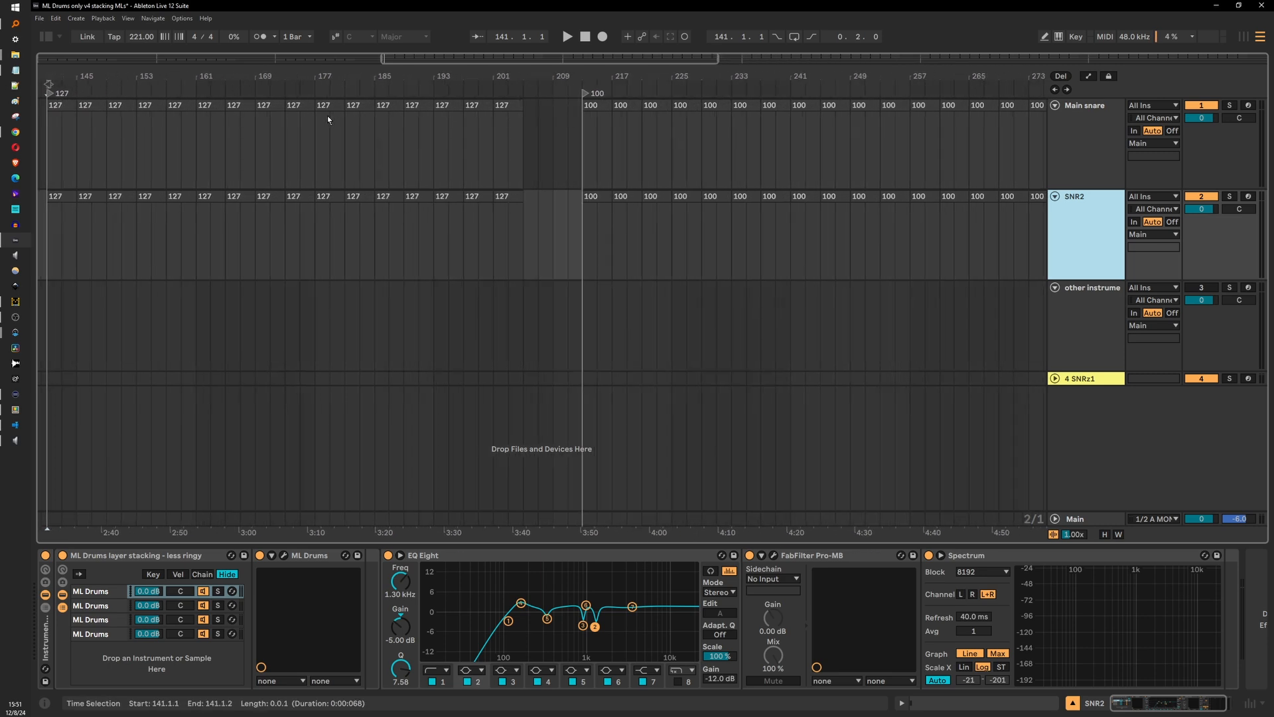
pyautogui.click(604, 104)
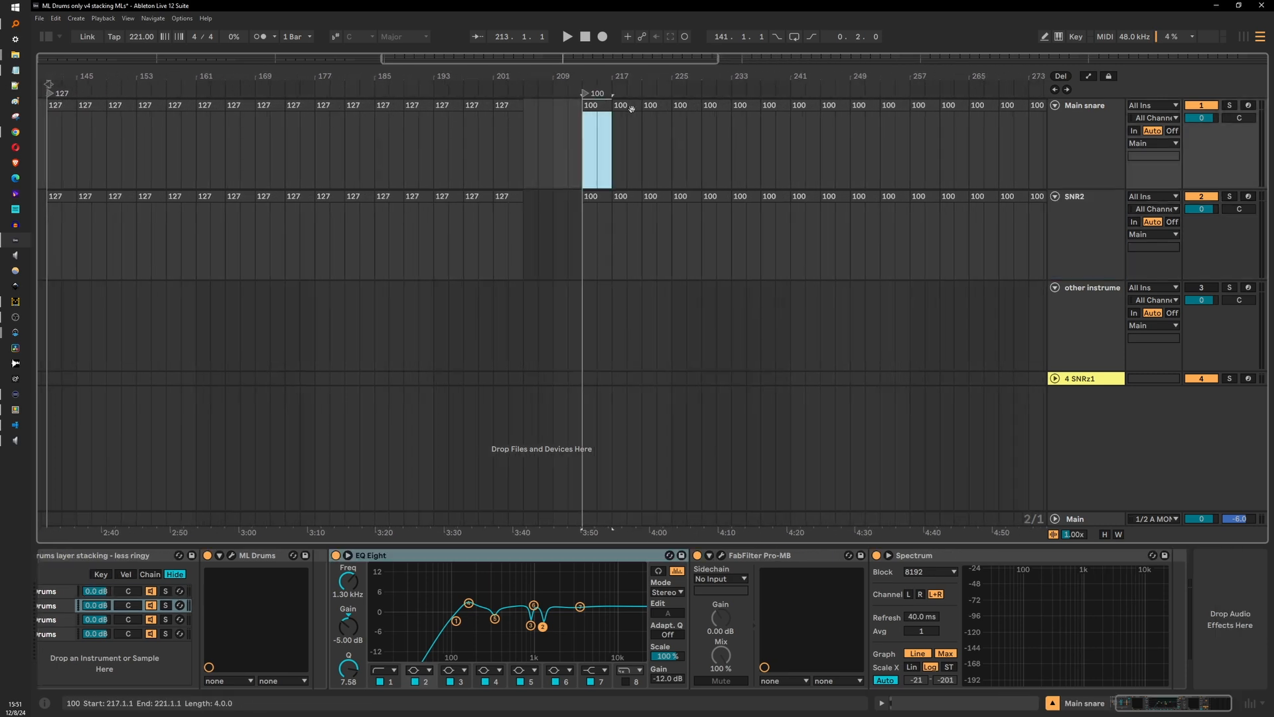
# Freeze and flatten the SNR2 track so all its velocity clips become audio
pyautogui.moveTo(641, 79); pyautogui.dragTo(484, 36)
pyautogui.moveTo(139, 78); pyautogui.dragTo(147, 77)
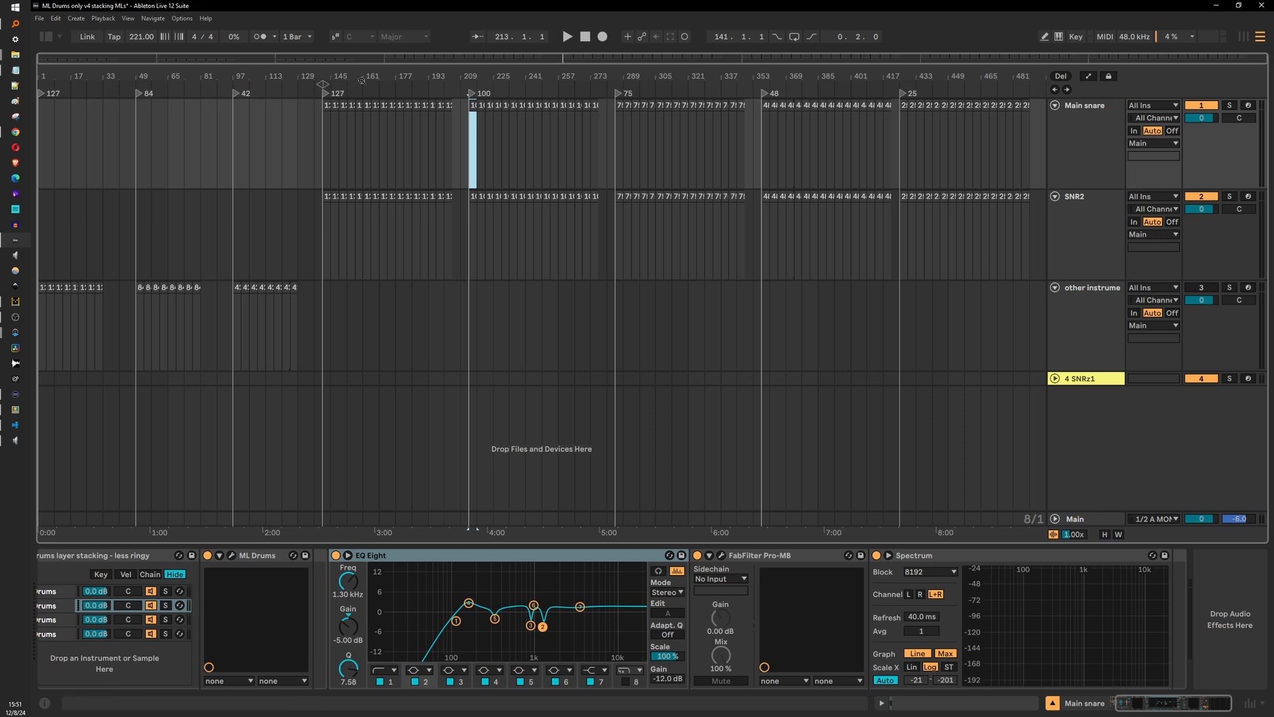
pyautogui.moveTo(361, 75); pyautogui.dragTo(122, 92)
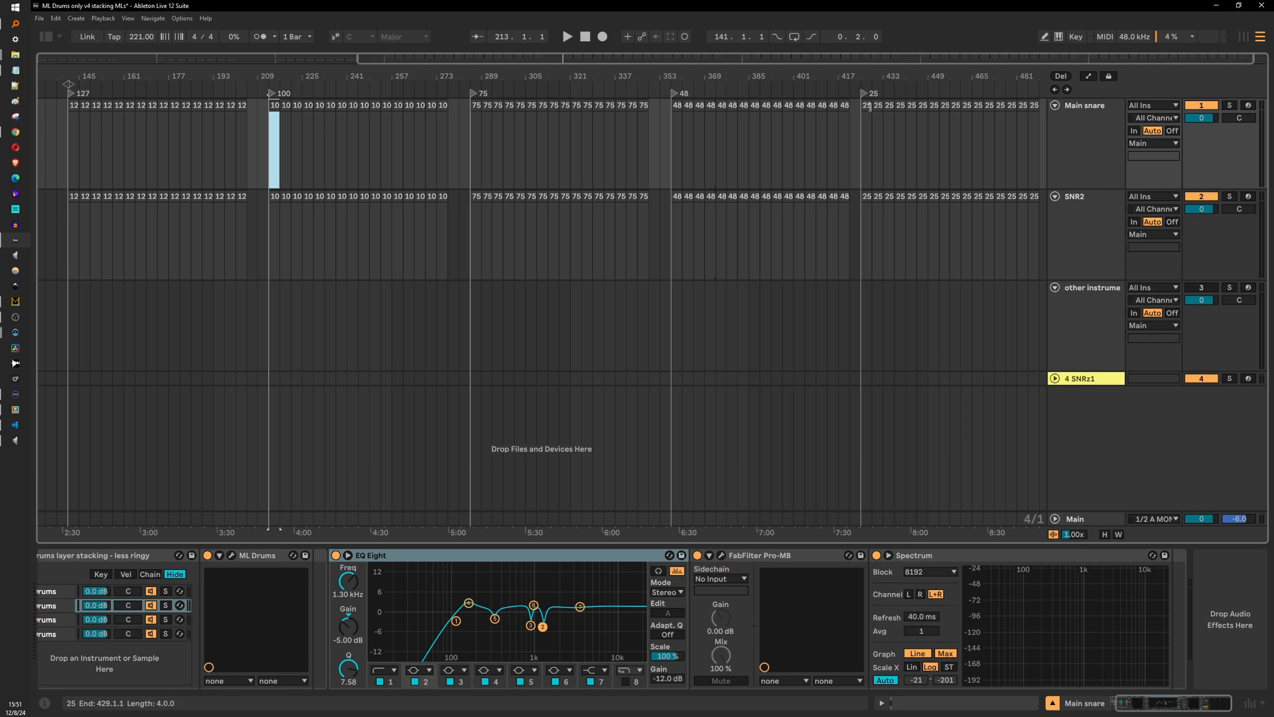
pyautogui.hscroll(1, 903, 83)
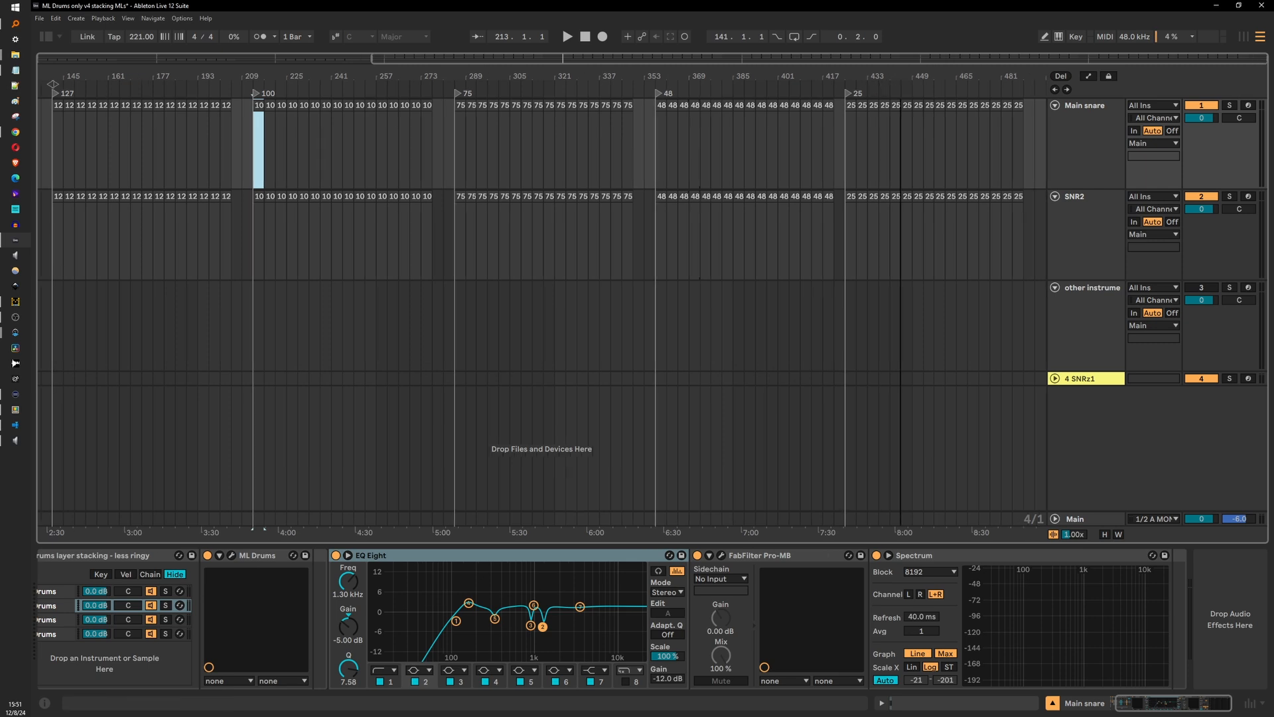
pyautogui.click(1078, 217)
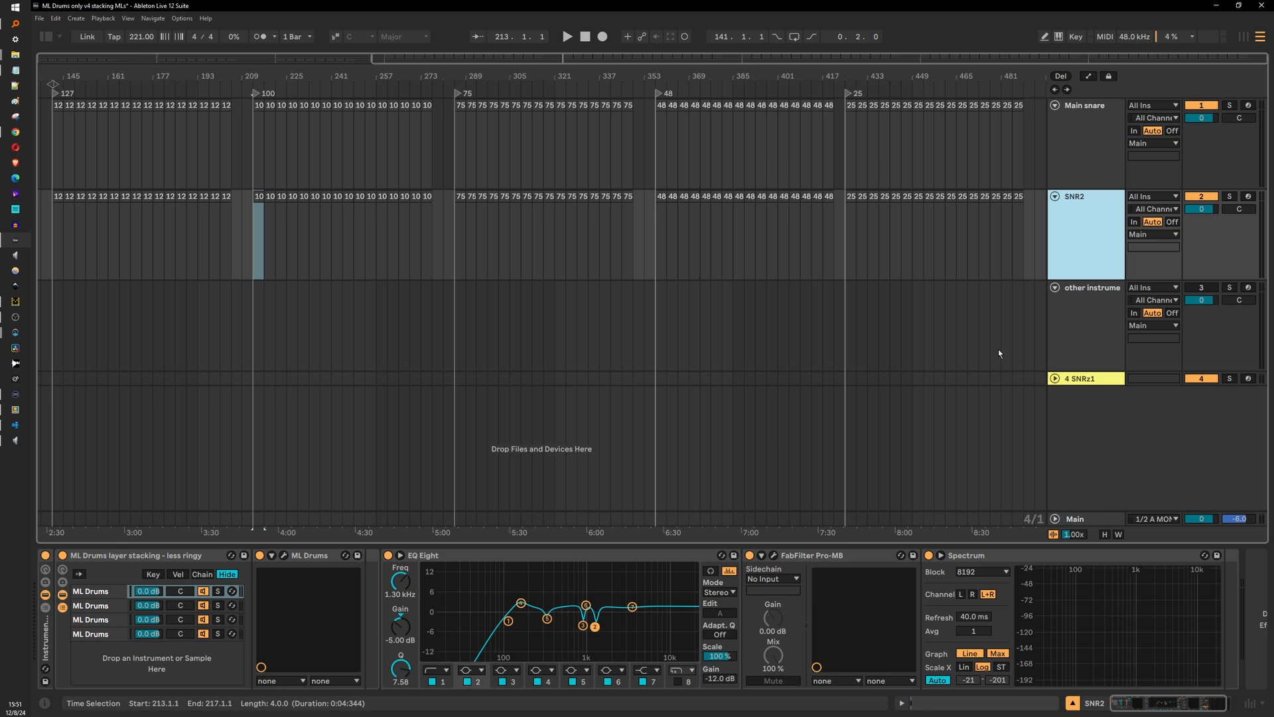
pyautogui.rightClick(1072, 231)
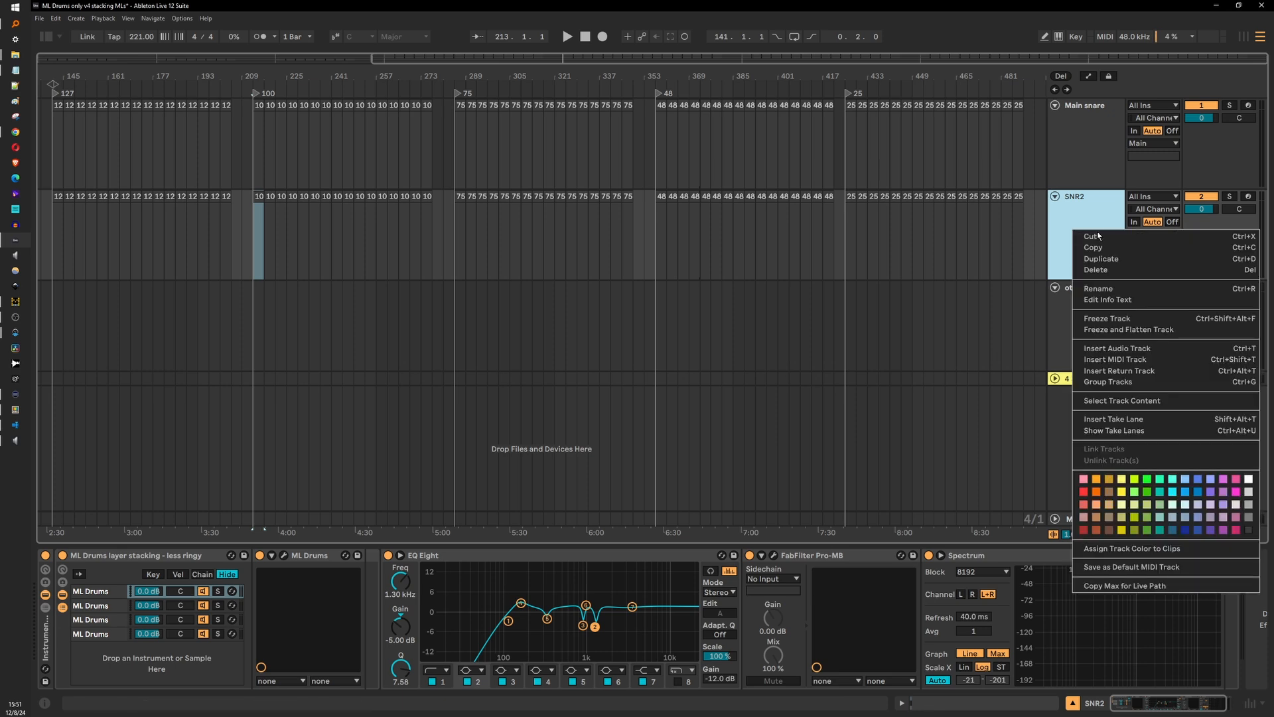
pyautogui.click(1130, 330)
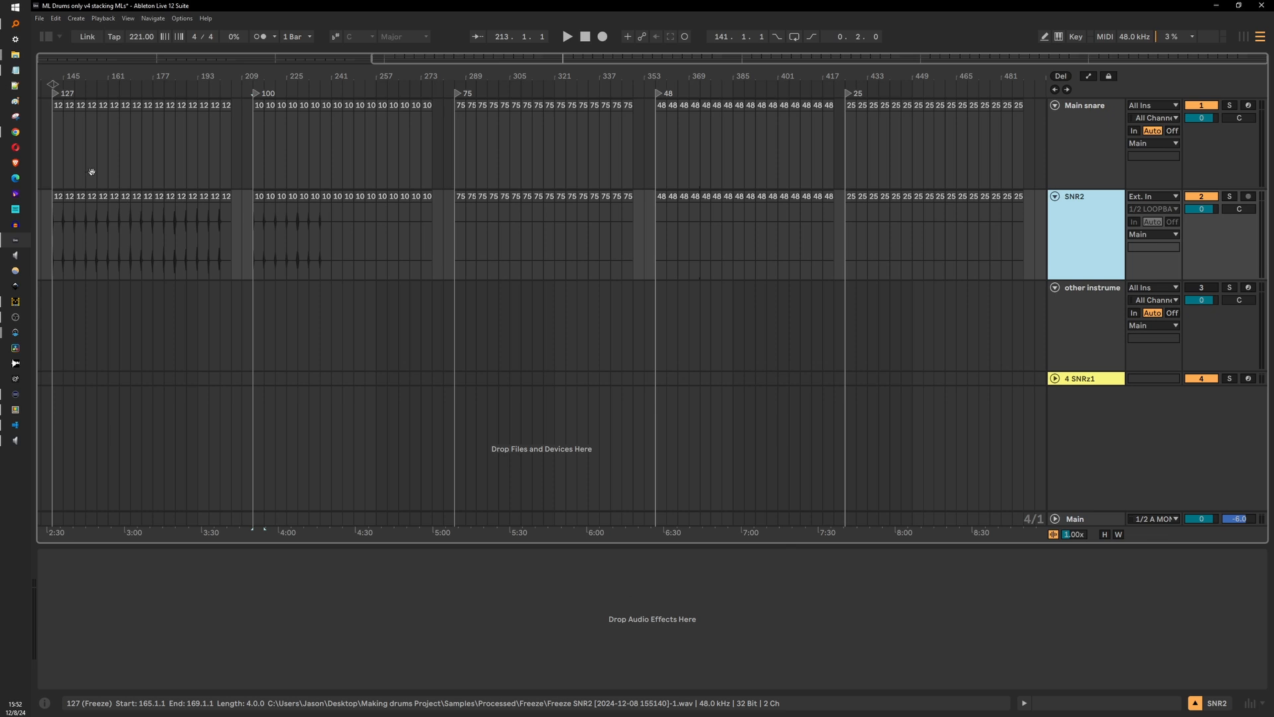
# Open the first 127 (Freeze) clip on SNR2 and examine the extent of its underlying sample
pyautogui.moveTo(63, 76); pyautogui.dragTo(269, 122)
pyautogui.click(229, 197)
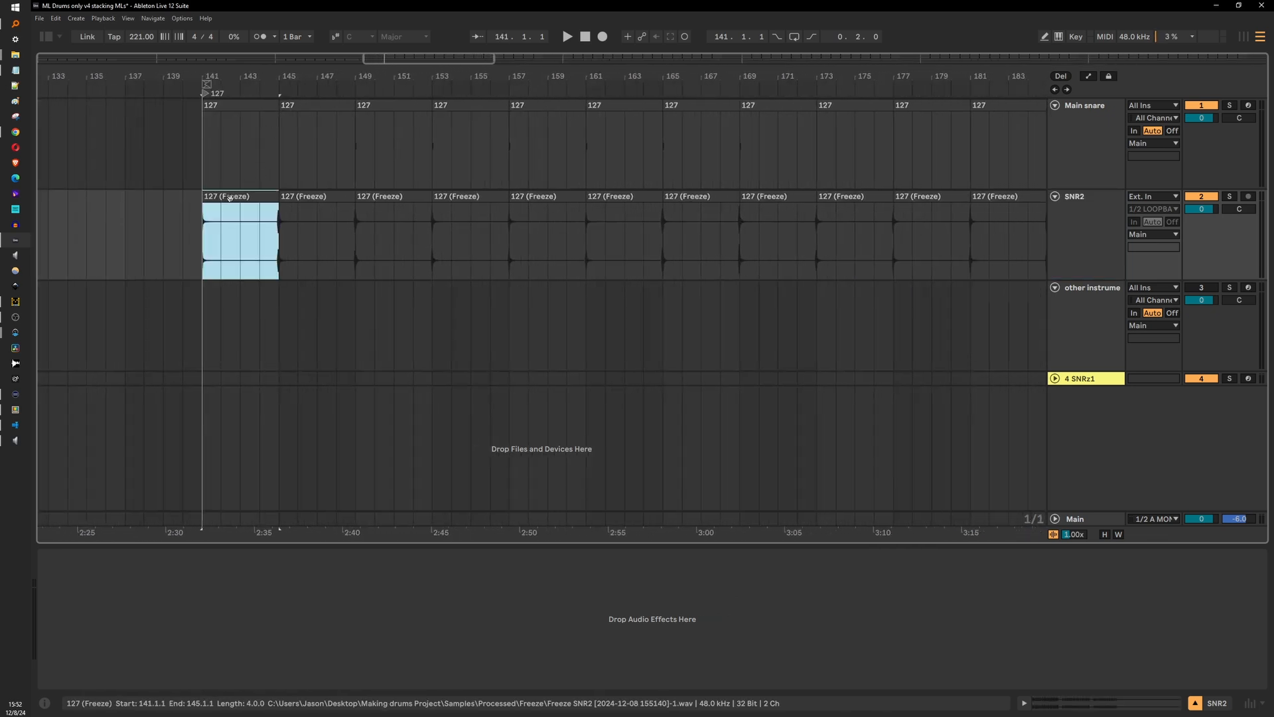
pyautogui.doubleClick(229, 198)
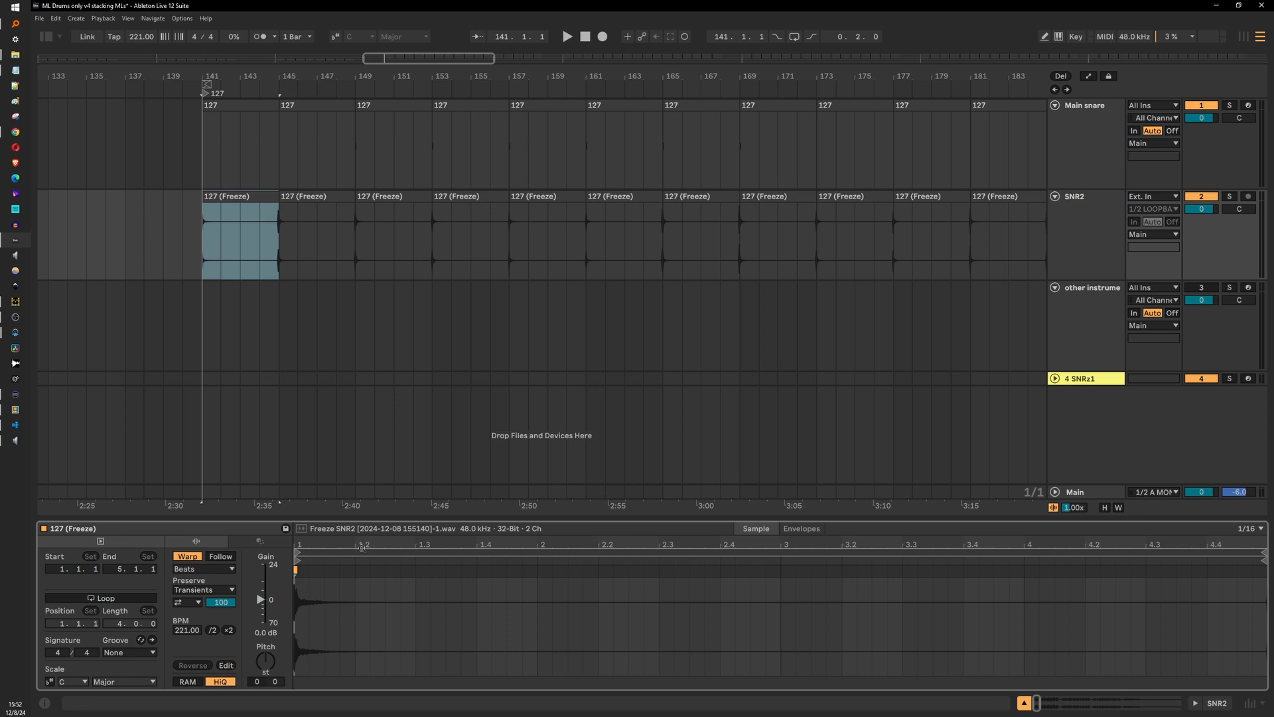
pyautogui.moveTo(361, 547); pyautogui.dragTo(320, 634)
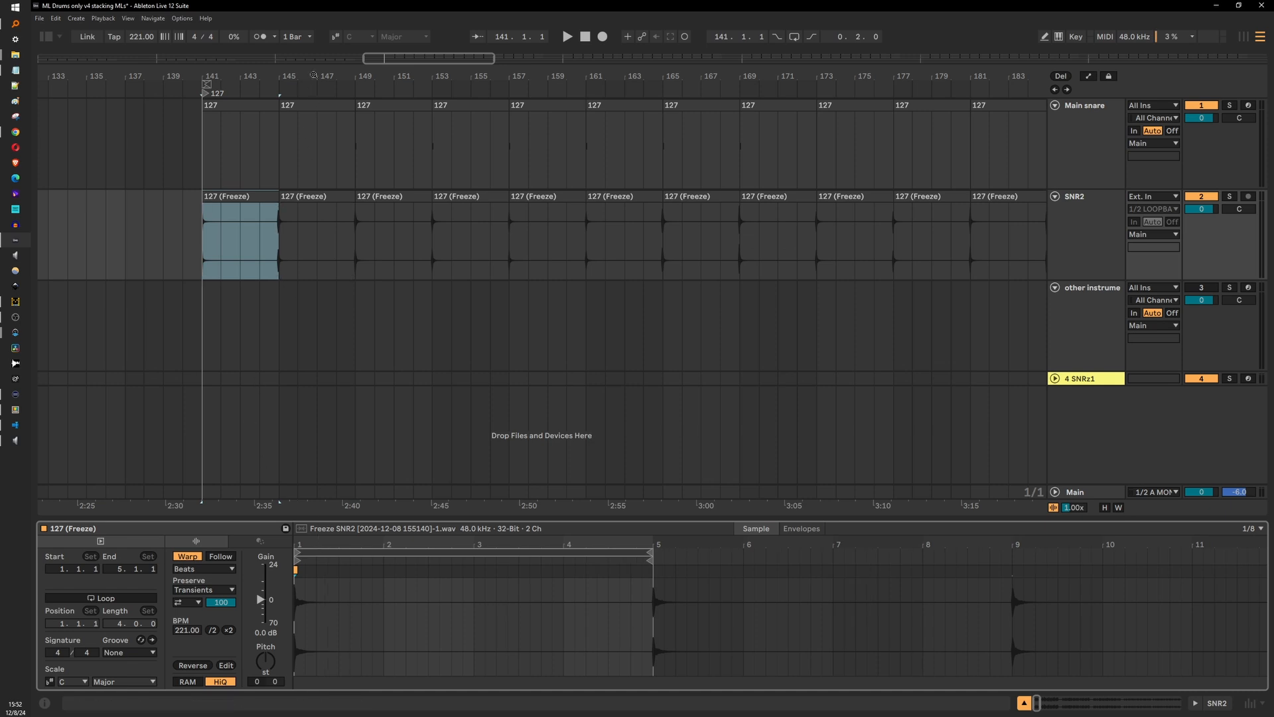
# Crop all frozen clips on the SNR2 track, from the first 127 clip through the last 25 clip
pyautogui.moveTo(292, 76); pyautogui.dragTo(296, 27)
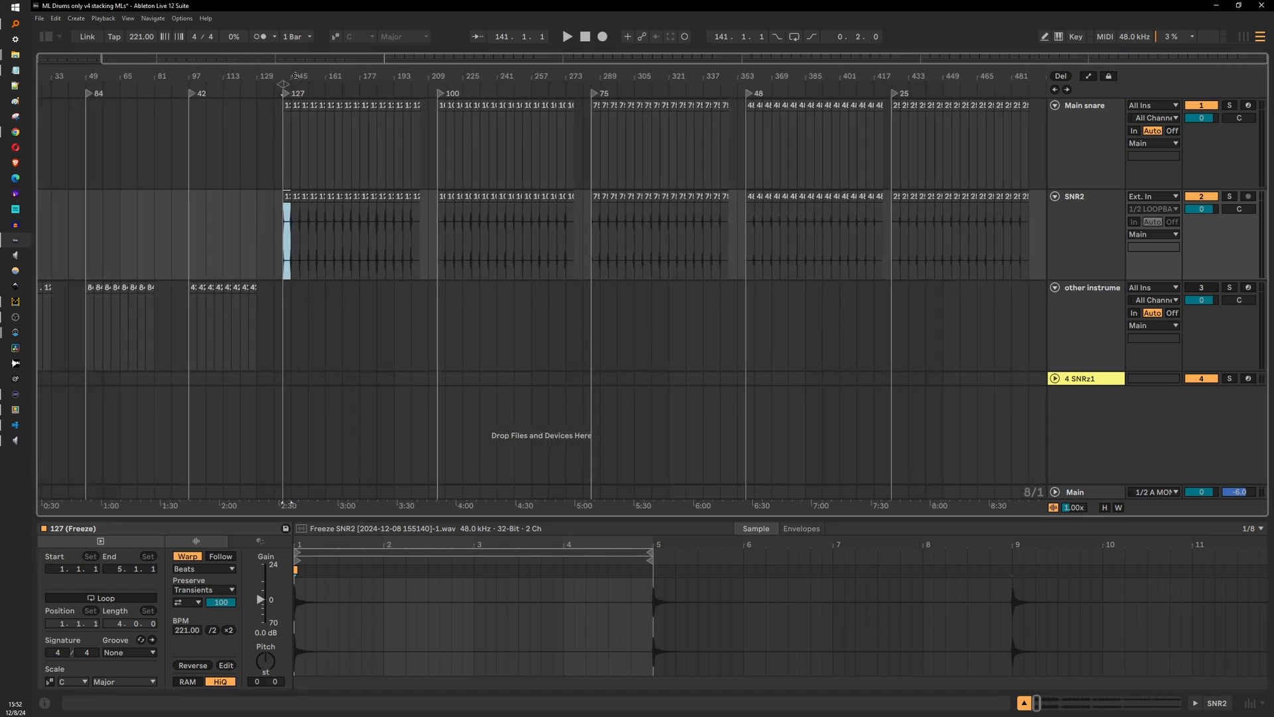
pyautogui.keyDown('shift'); pyautogui.click(1037, 210); pyautogui.keyUp('shift')
pyautogui.rightClick(868, 199)
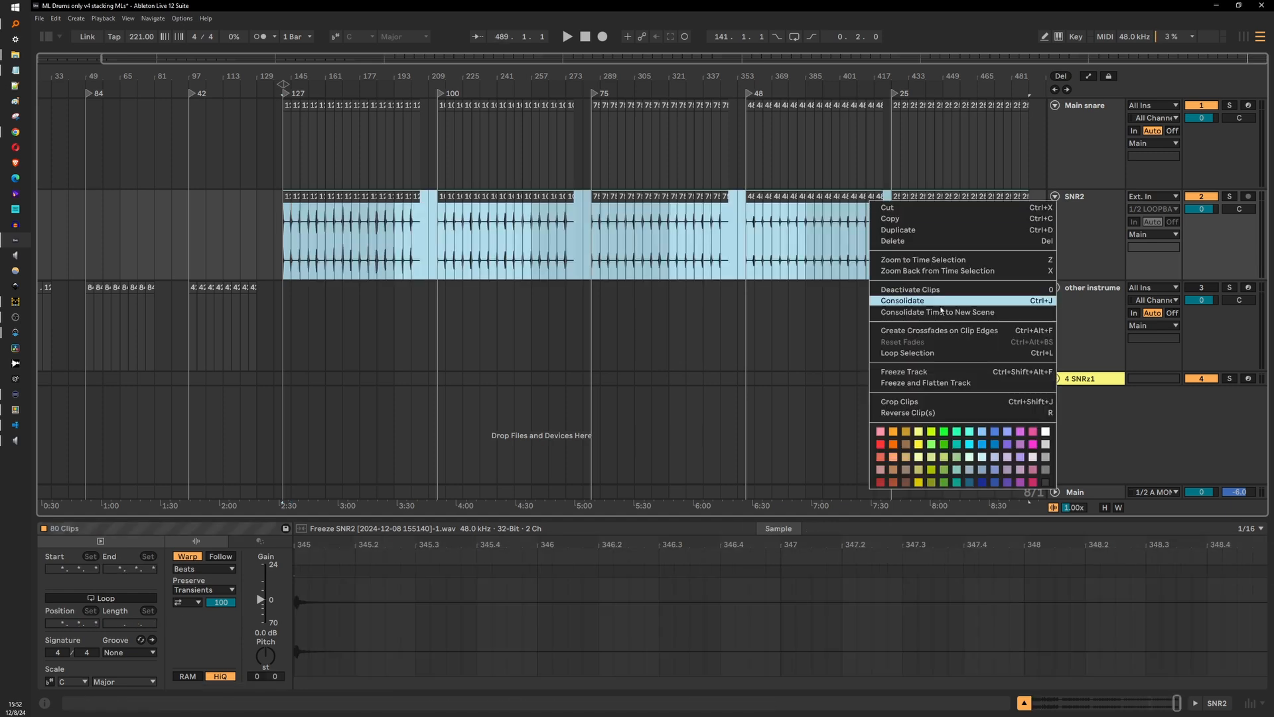
pyautogui.click(932, 402)
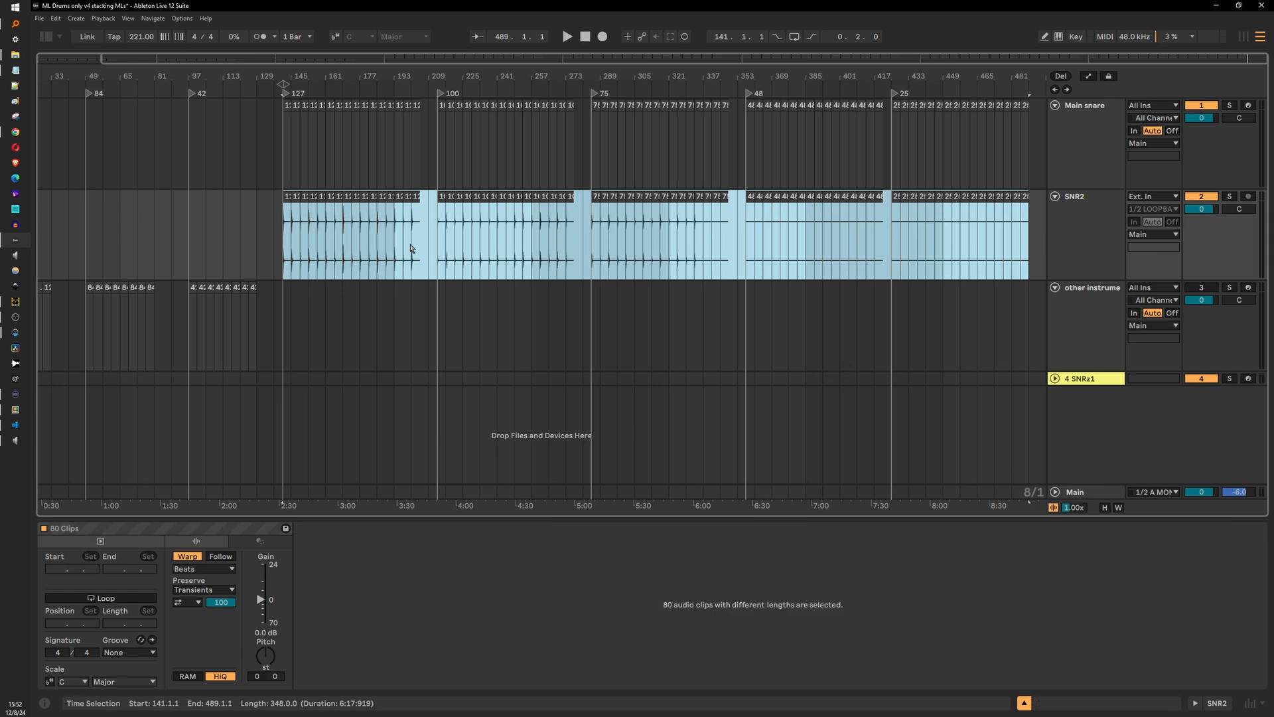
# Reveal the first cropped 127 clip's audio file on SNR2 in File Explorer
pyautogui.click(288, 197)
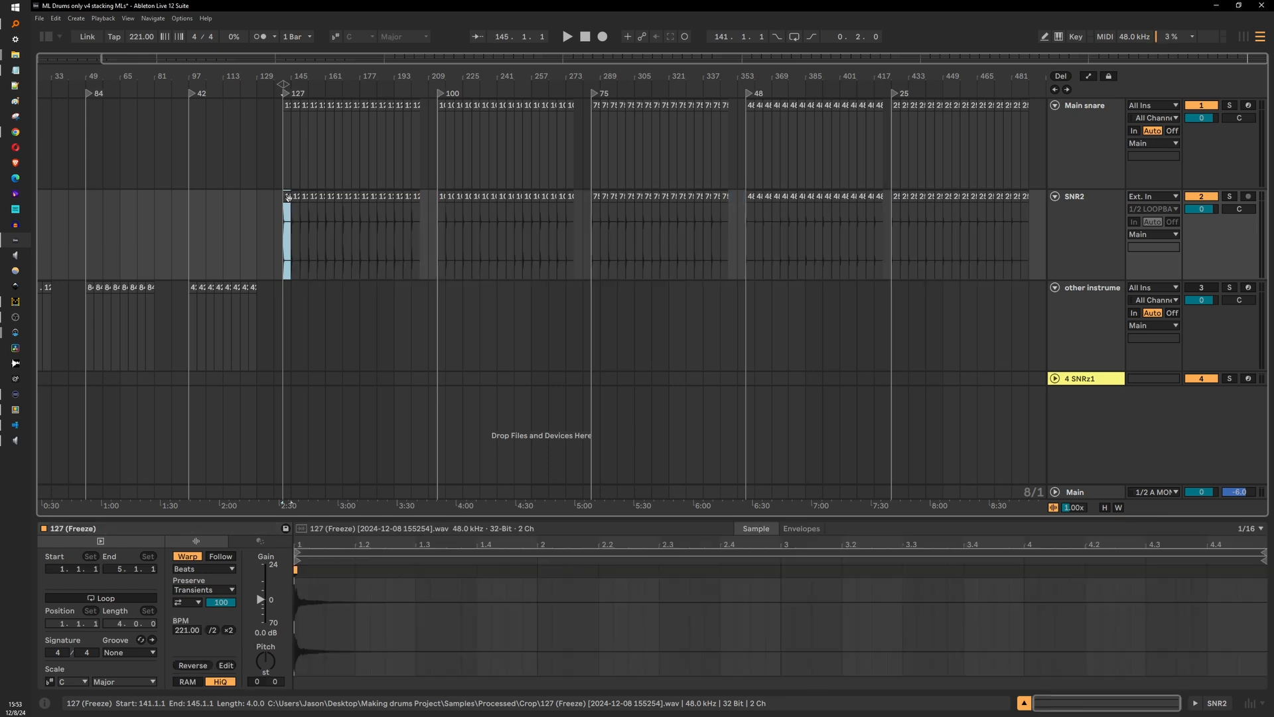
pyautogui.rightClick(288, 197)
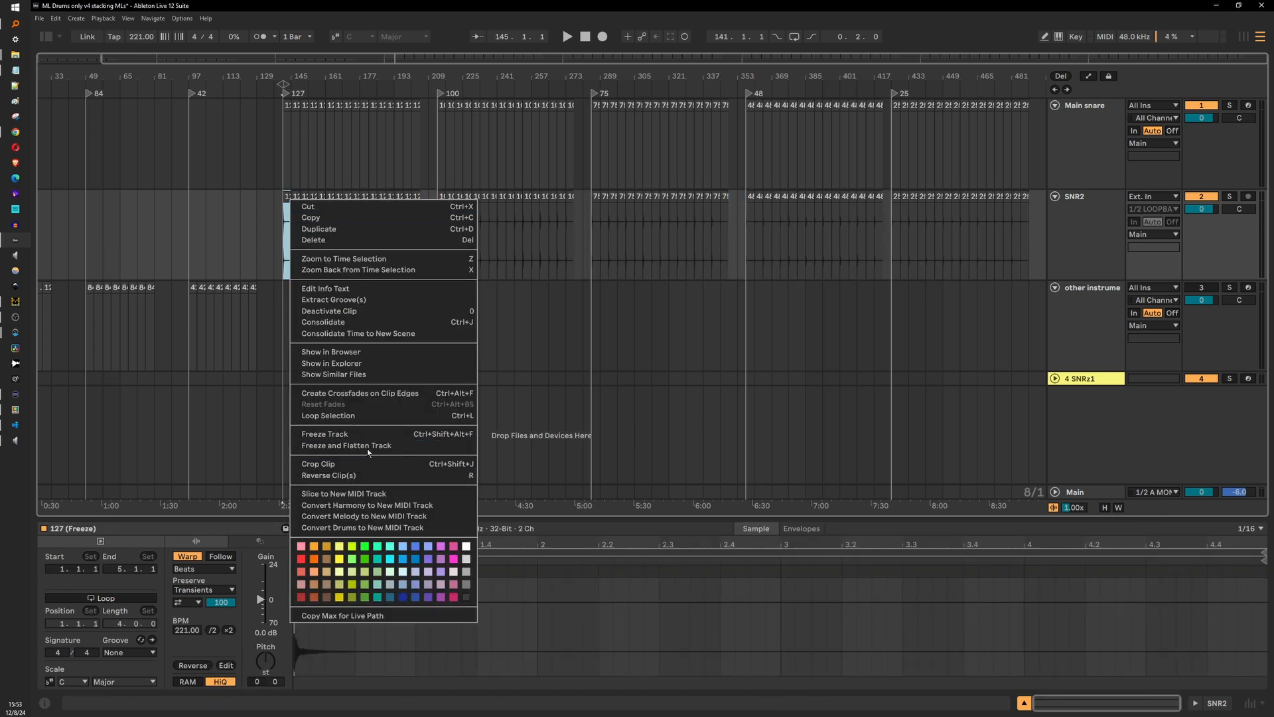
pyautogui.click(370, 366)
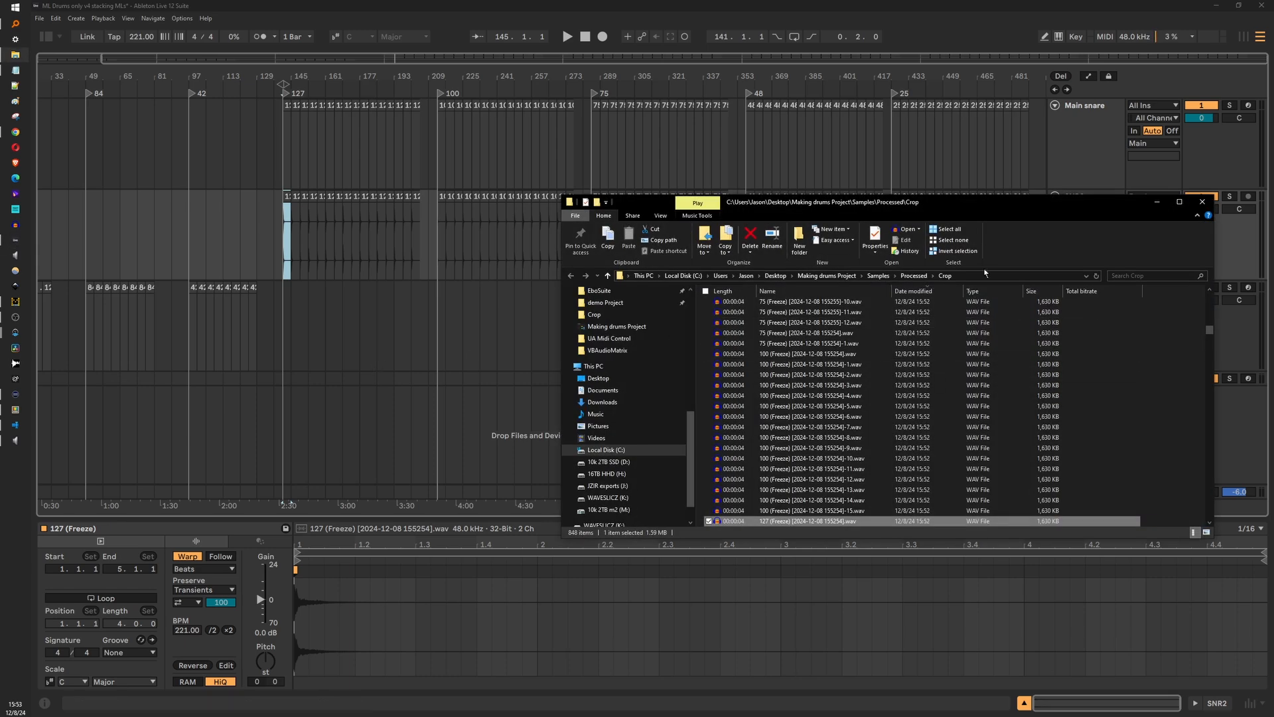
pyautogui.scroll(-3, 930, 368)
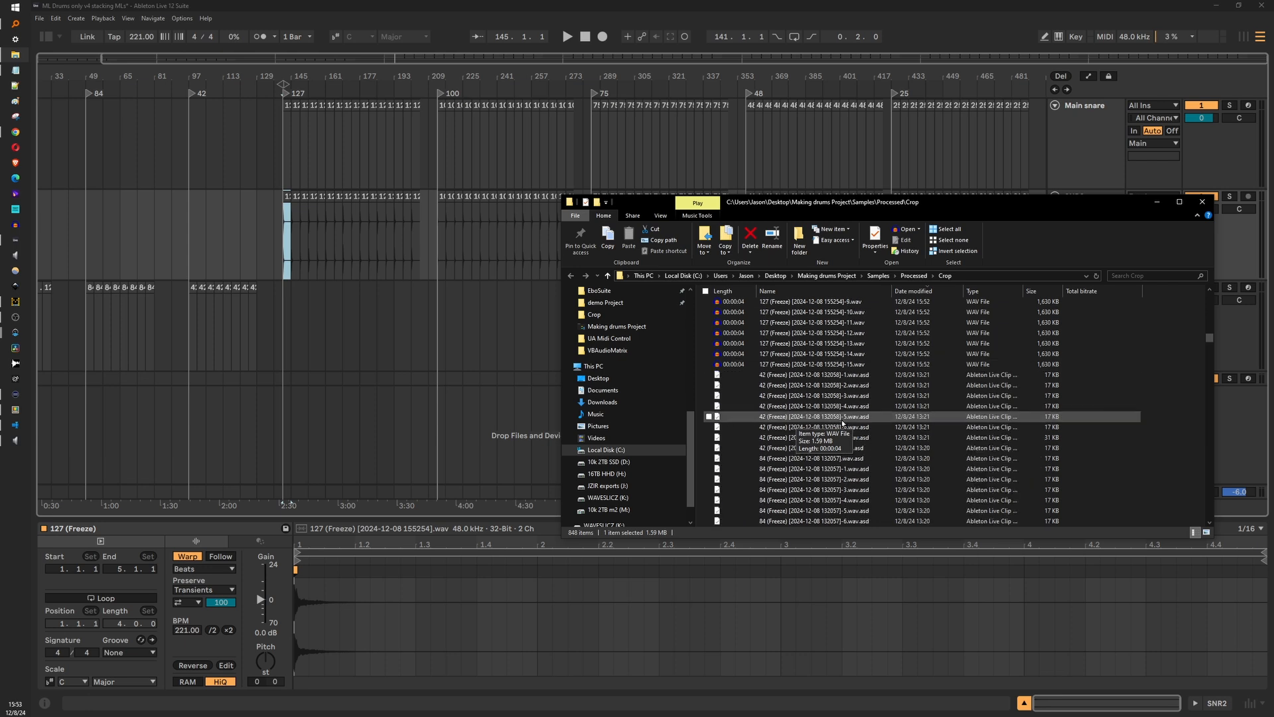
pyautogui.scroll(-7, 1022, 350)
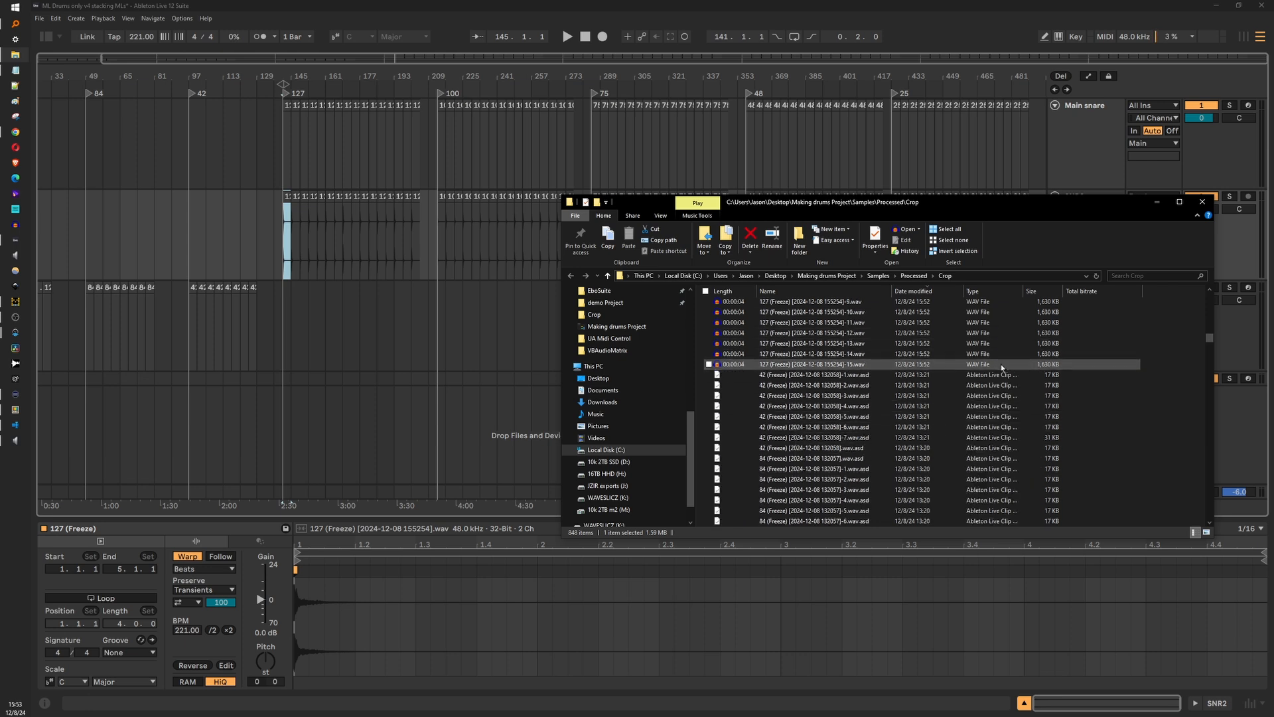
pyautogui.scroll(-5, 1003, 392)
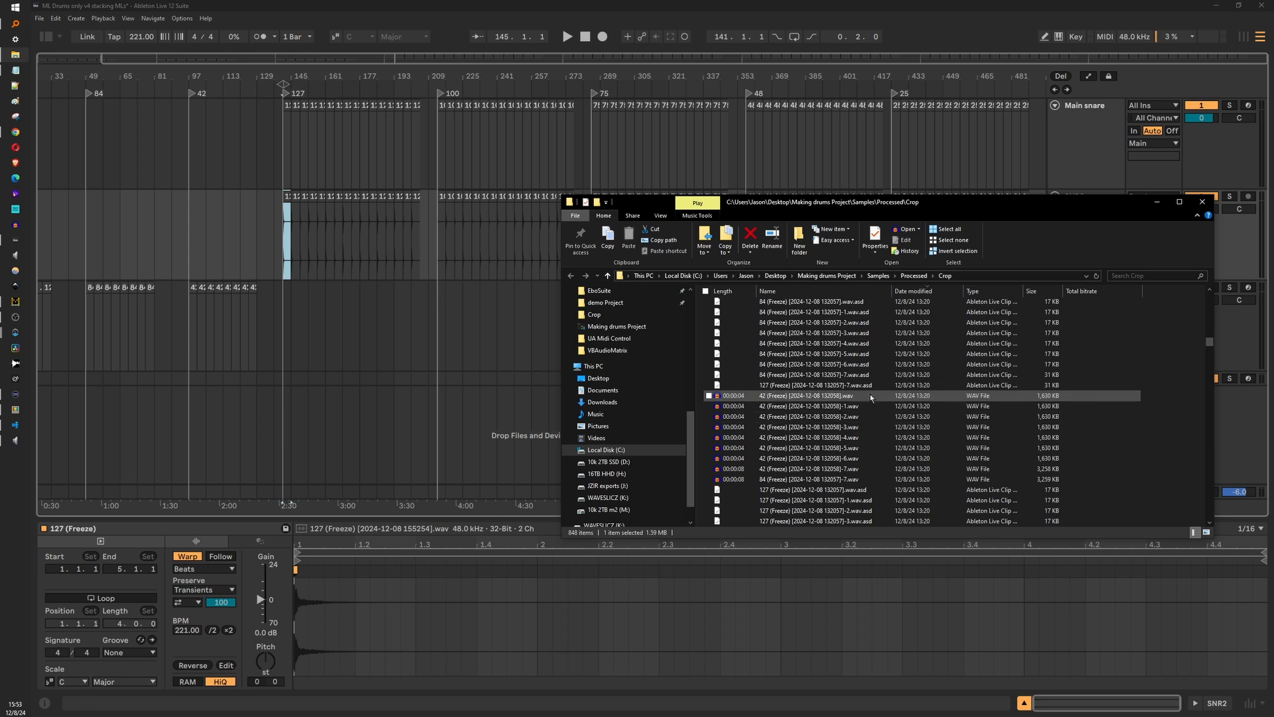
pyautogui.scroll(5, 862, 391)
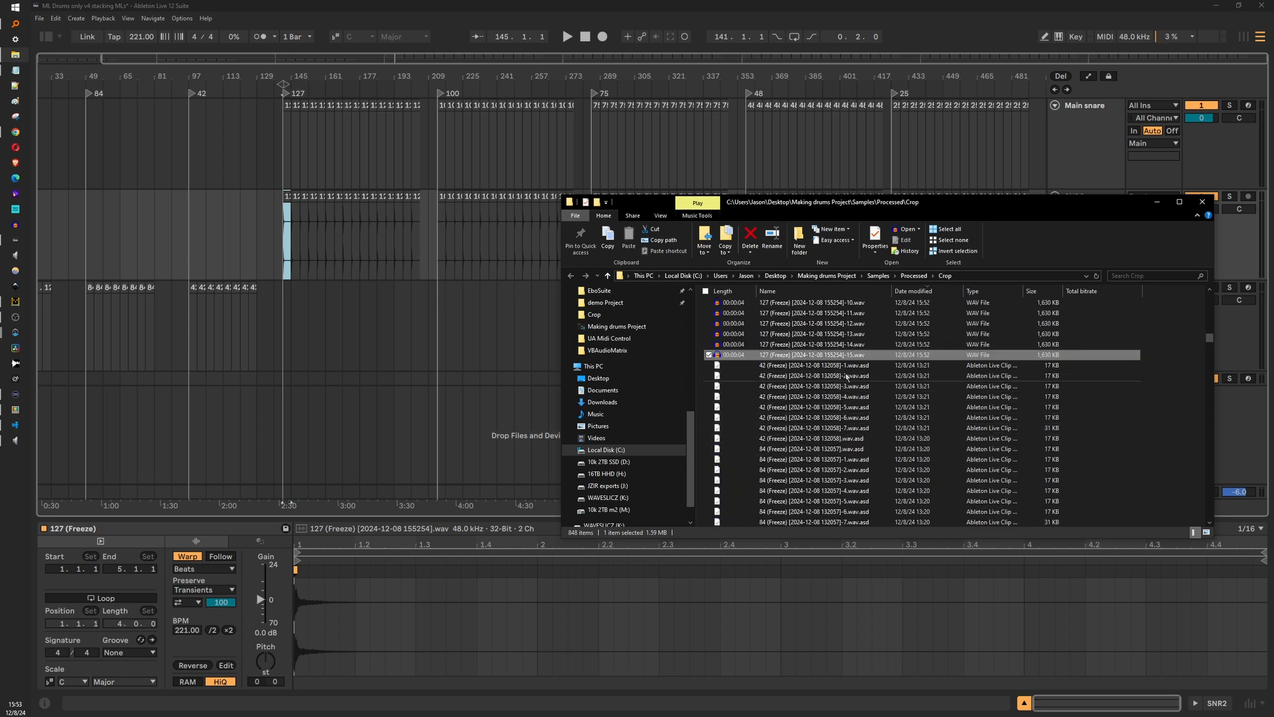
pyautogui.scroll(3, 851, 362)
pyautogui.scroll(5, 850, 362)
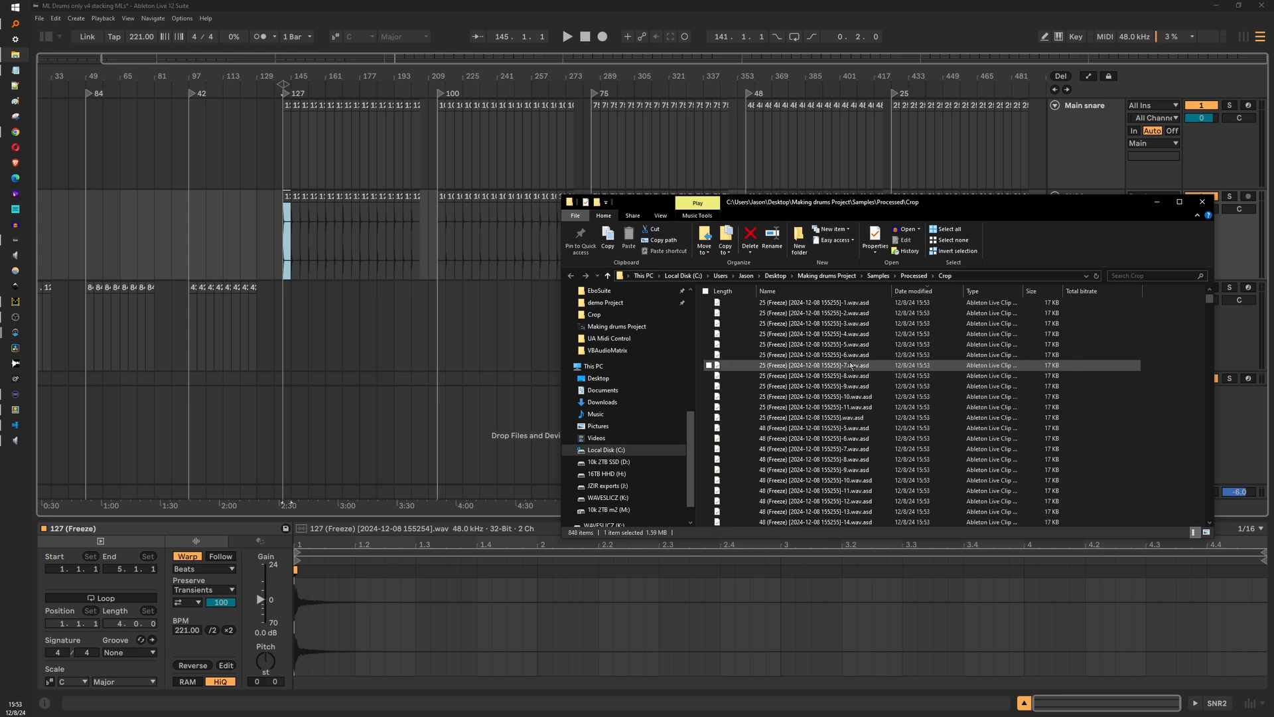
pyautogui.scroll(1, 850, 364)
pyautogui.scroll(-6, 851, 365)
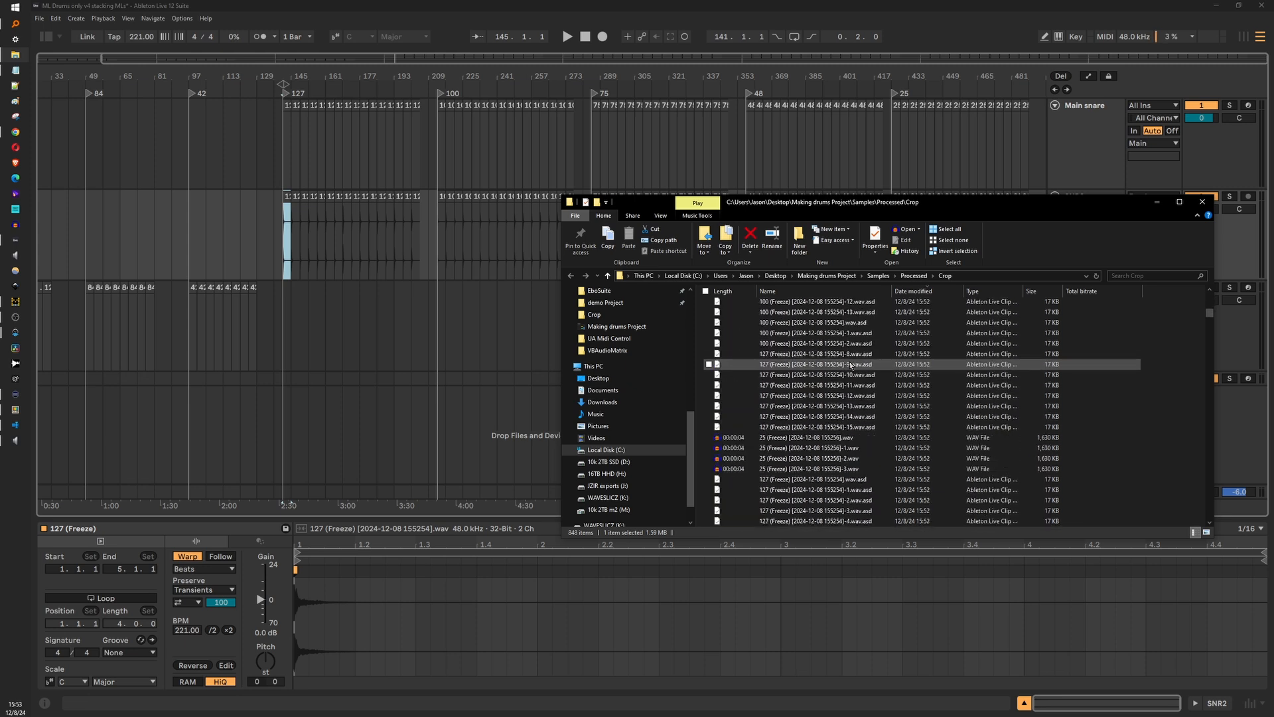
pyautogui.scroll(-7, 851, 364)
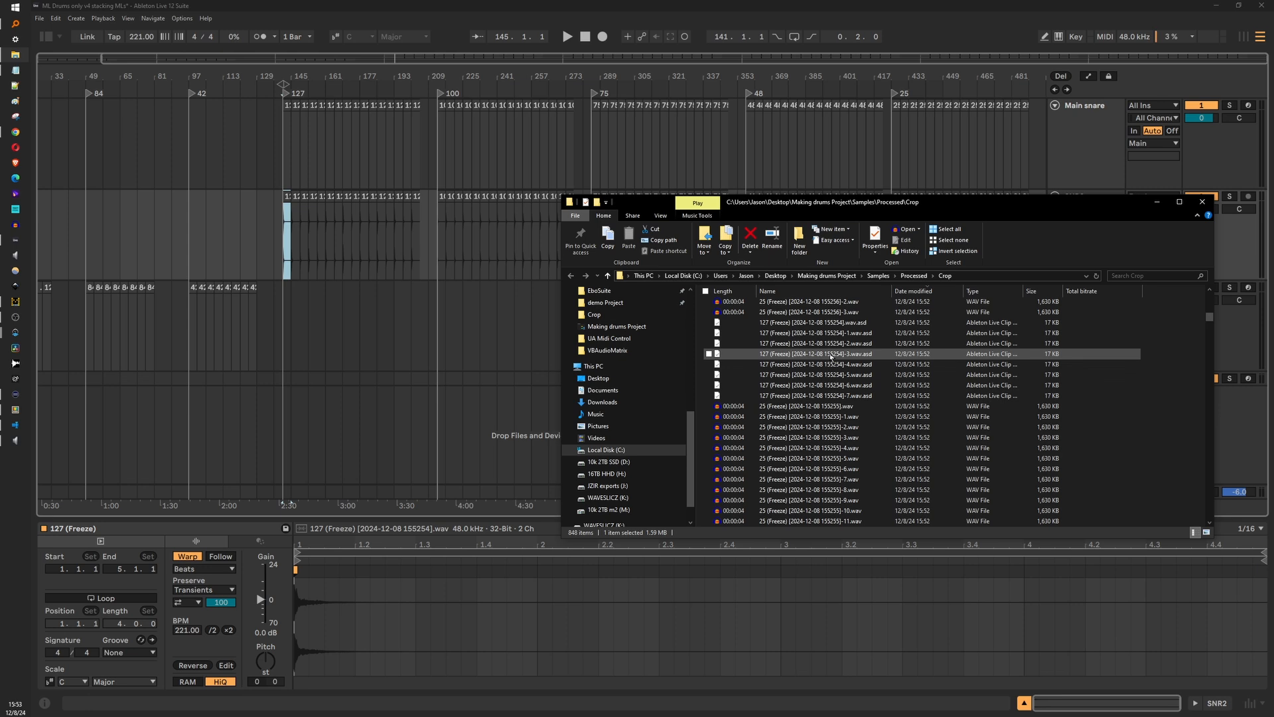
pyautogui.scroll(1, 829, 348)
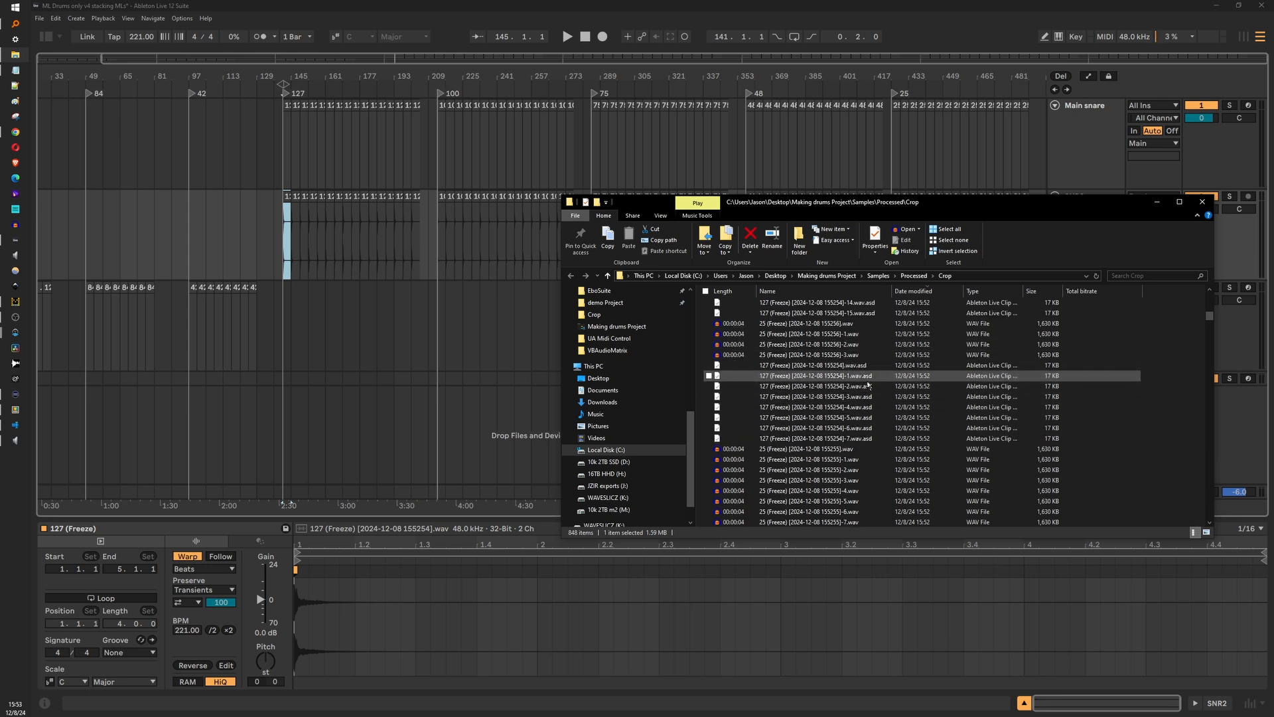
pyautogui.keyDown('shift'); pyautogui.click(809, 325); pyautogui.keyUp('shift')
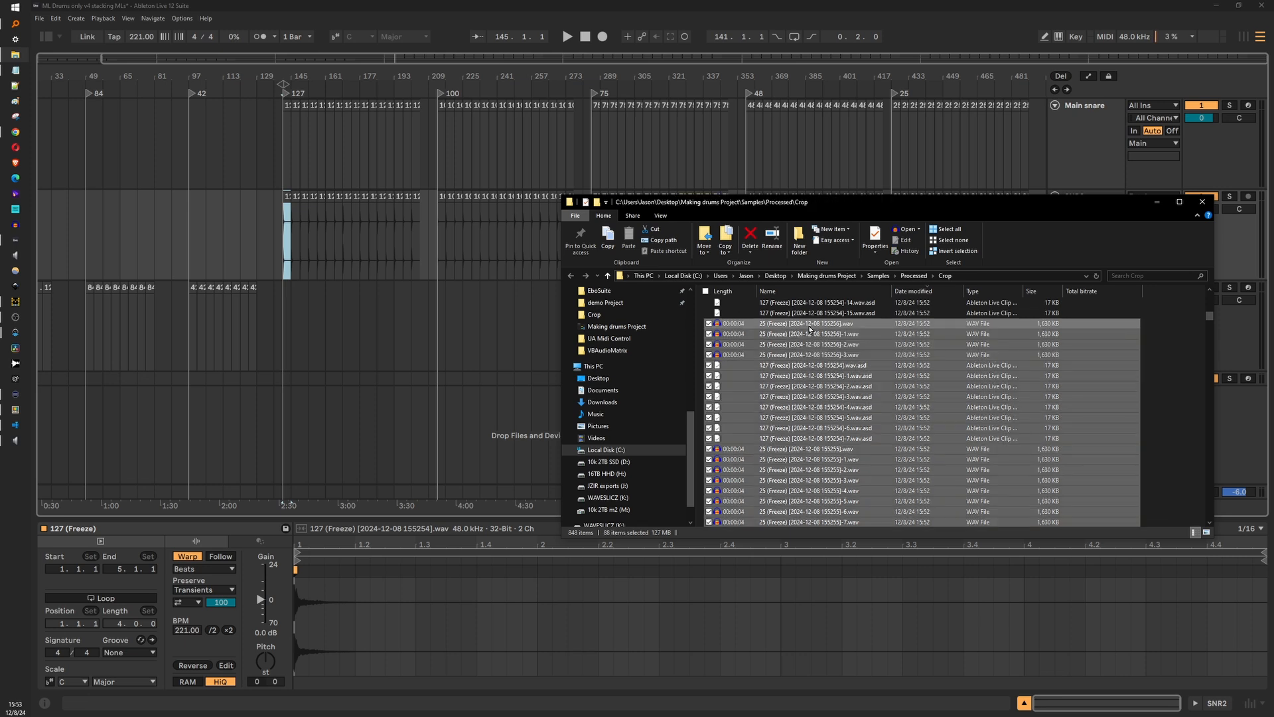
# Remove the eight 127 (Freeze) .wav.asd files from the selection, keeping only the WAV files selected
pyautogui.click(709, 365)
pyautogui.click(709, 375)
pyautogui.click(709, 385)
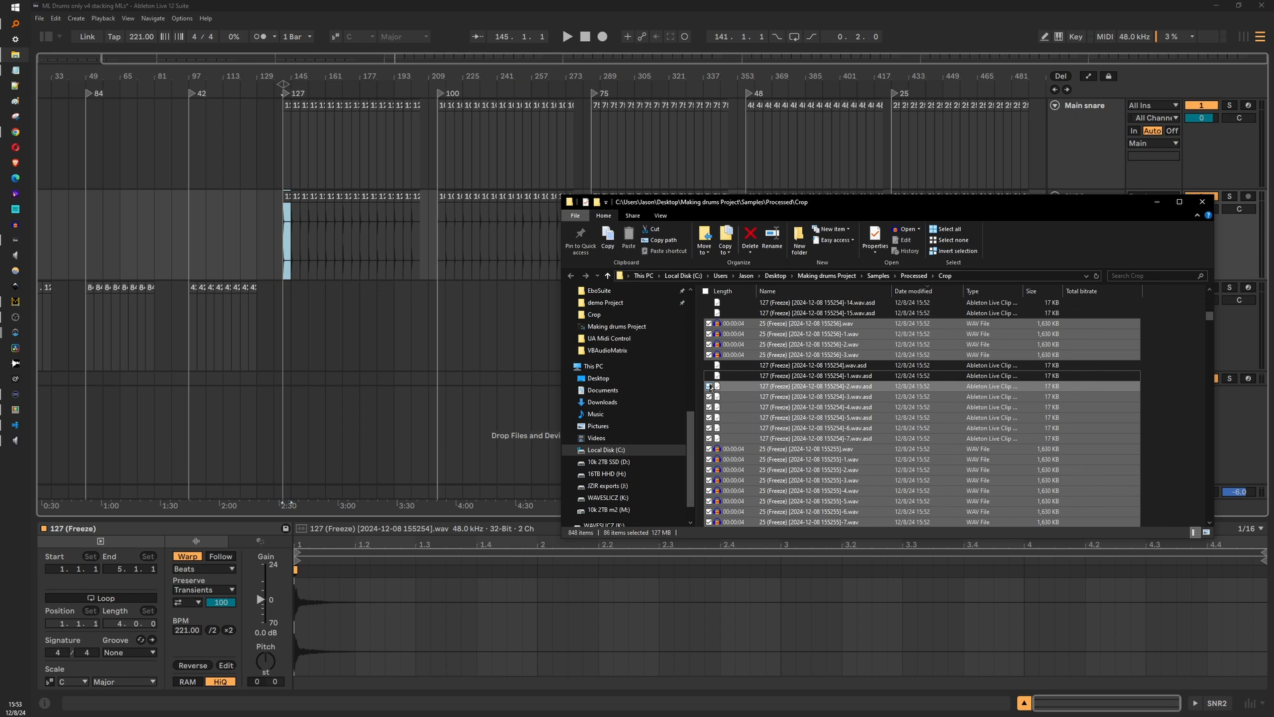
pyautogui.click(709, 396)
pyautogui.click(708, 407)
pyautogui.click(709, 418)
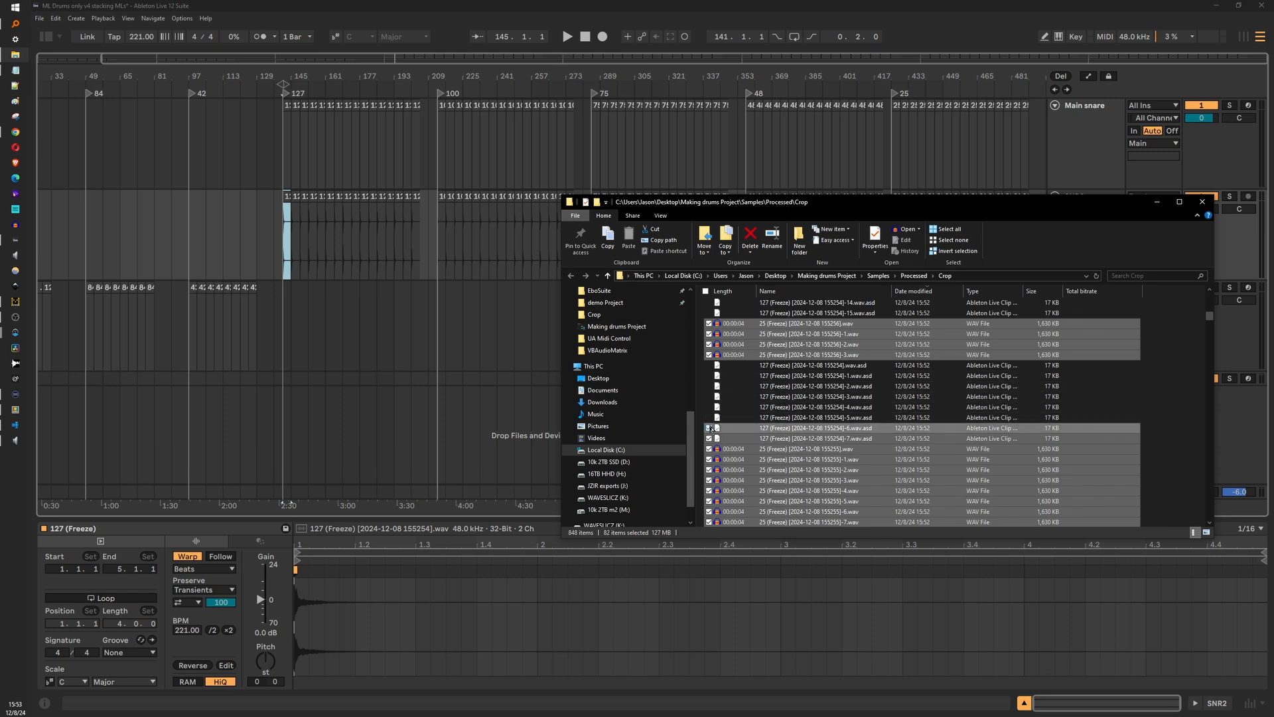
pyautogui.click(708, 428)
pyautogui.click(709, 438)
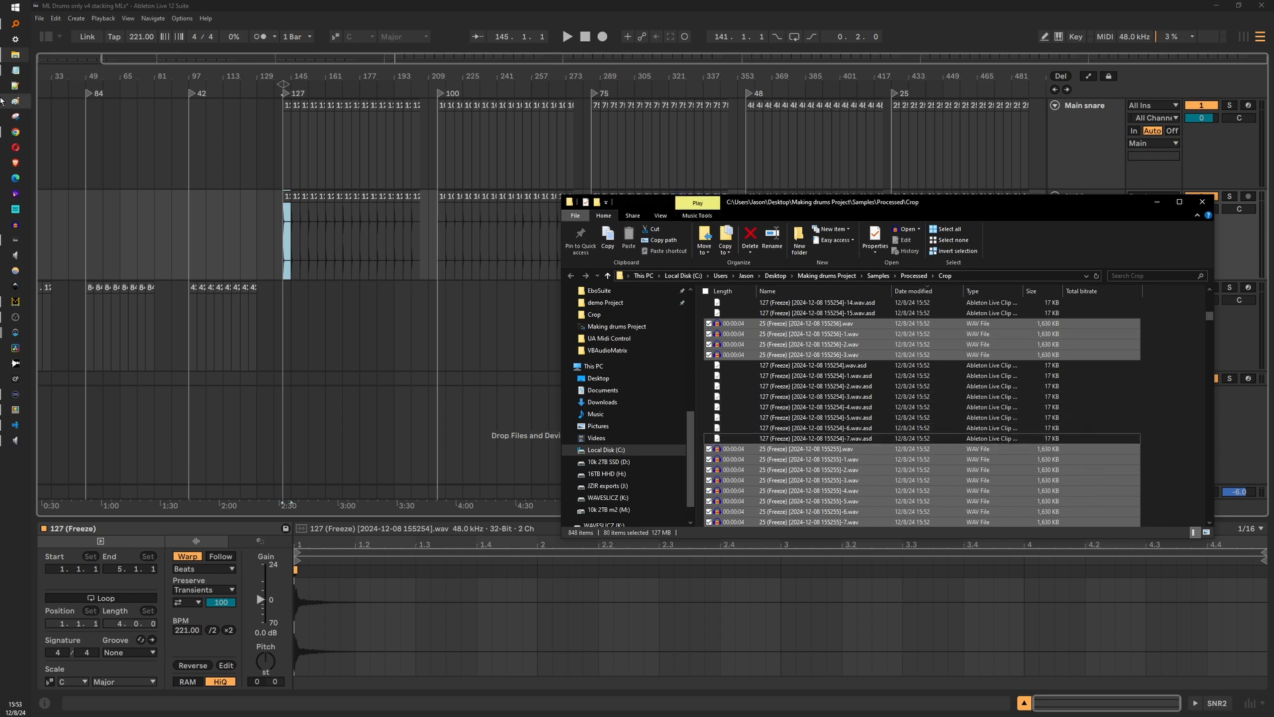
# In the JZEZ drum rack sampless window, create a folder named "SNR1 - noisy" inside the SNRz folder
pyautogui.moveTo(17, 59)
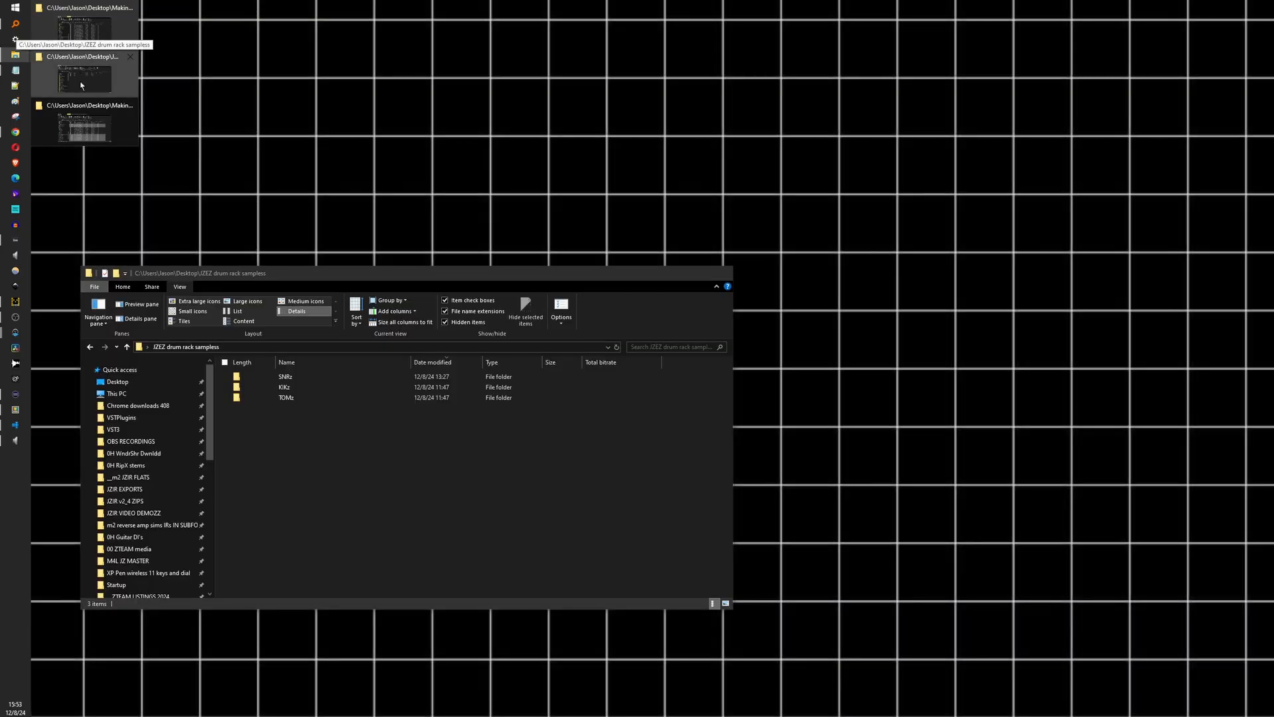
pyautogui.click(81, 86)
pyautogui.doubleClick(285, 377)
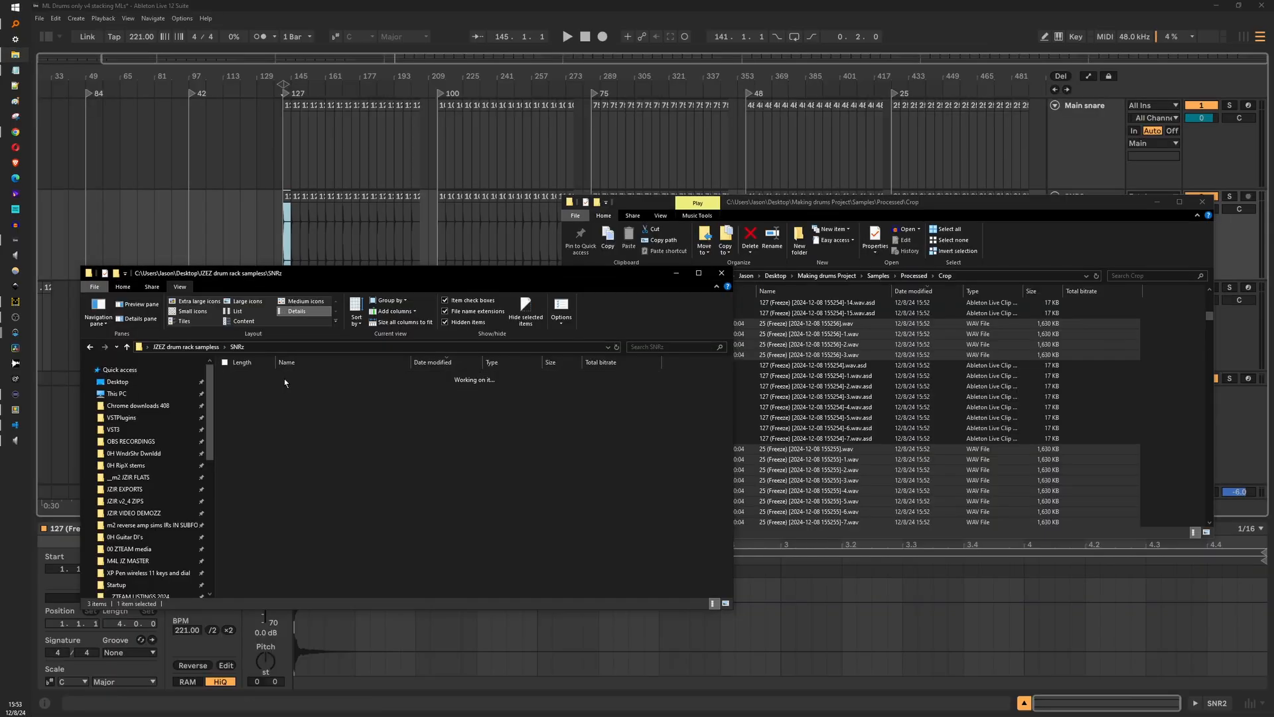
pyautogui.rightClick(284, 407)
pyautogui.moveTo(306, 428)
pyautogui.moveTo(361, 537)
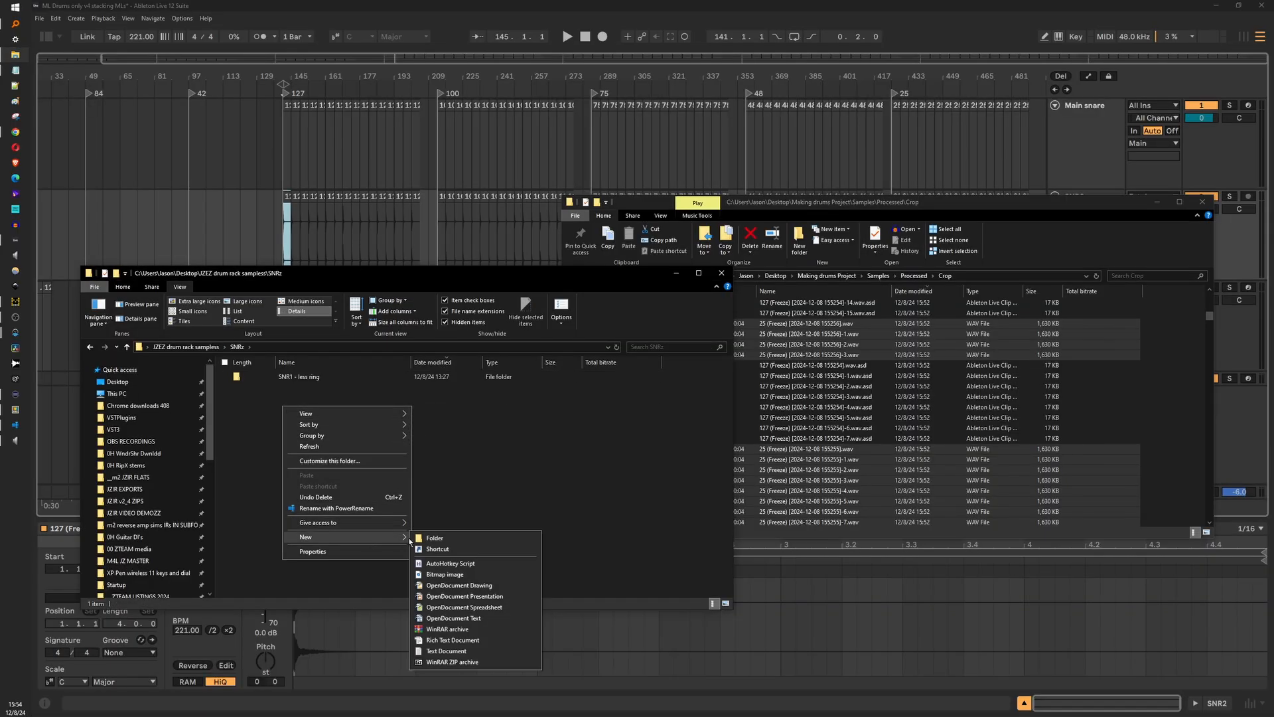
pyautogui.click(437, 539)
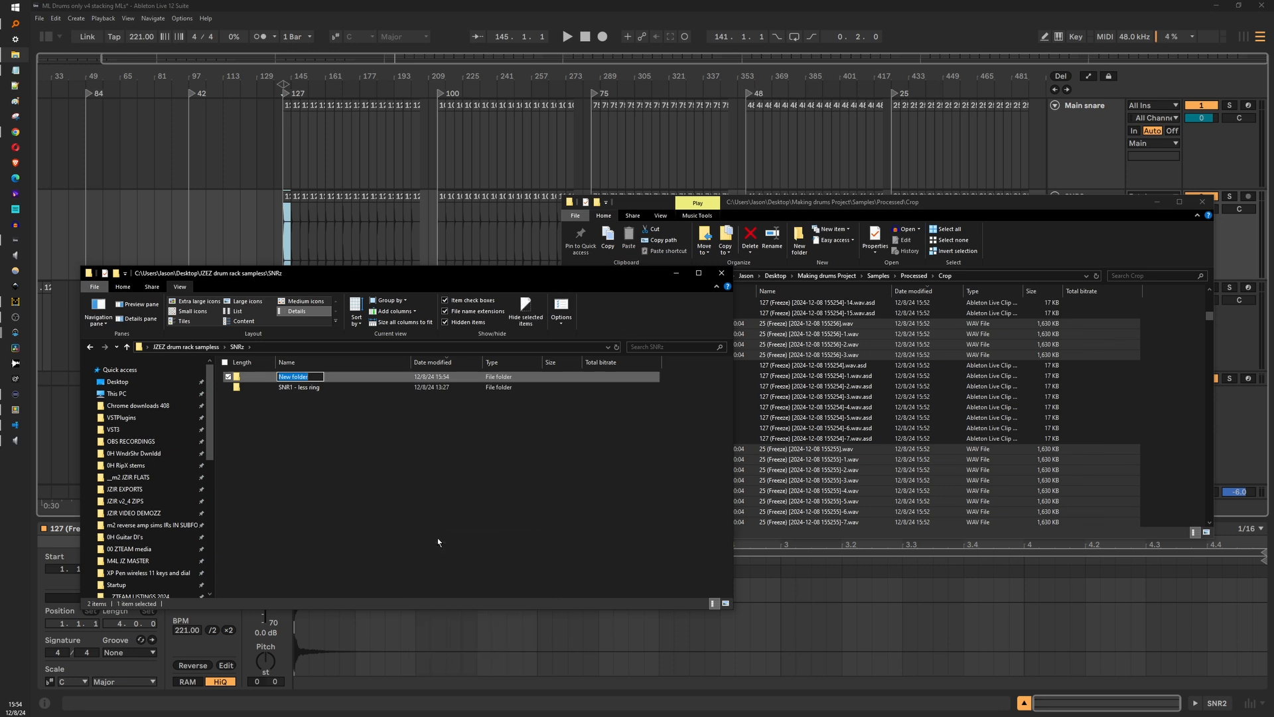
pyautogui.write('SNR1 - noisy')
pyautogui.press('Return')
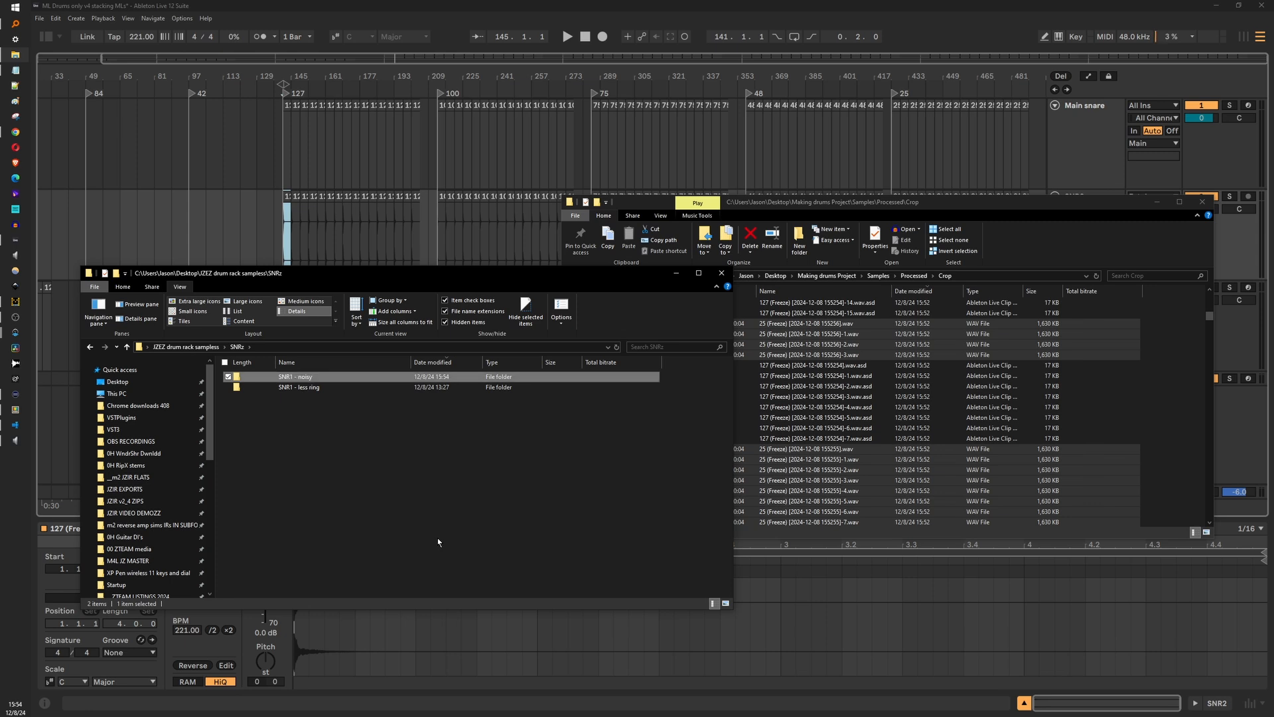
# Copy the selected WAV files from the Crop folder into the SNR1 - noisy folder and sort them by name
pyautogui.press('Return')
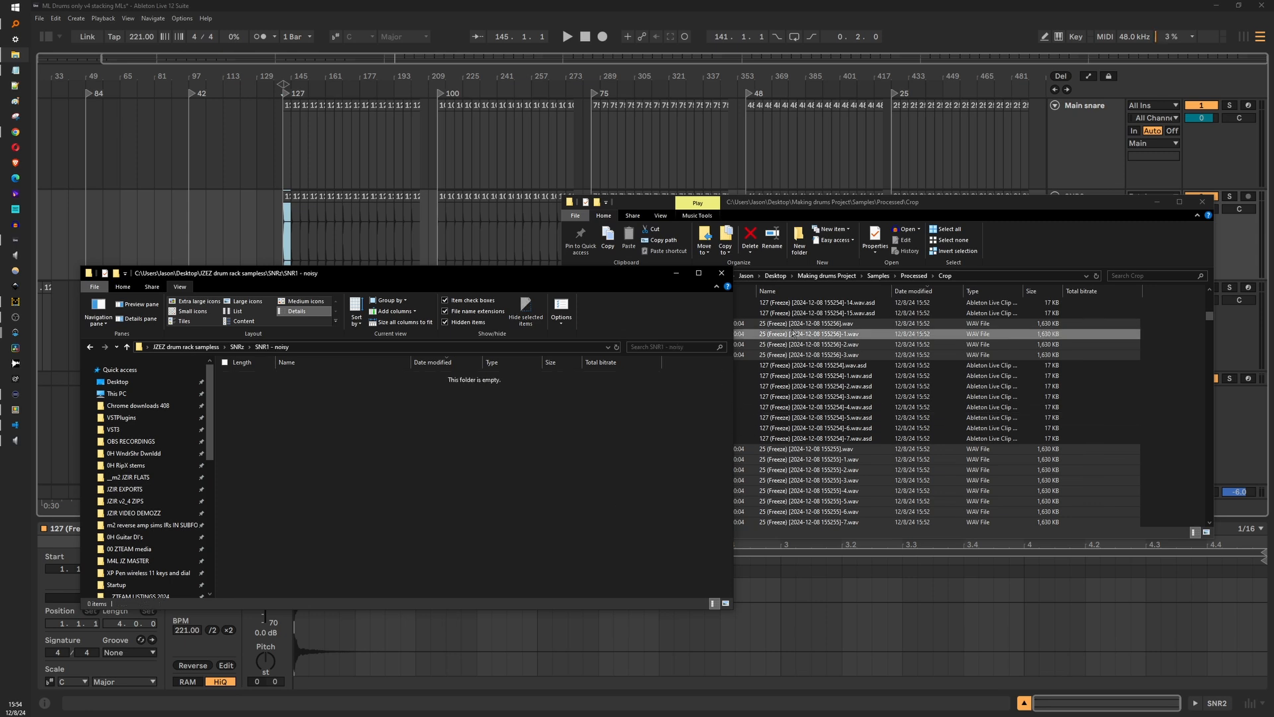
pyautogui.moveTo(793, 334); pyautogui.dragTo(412, 470)
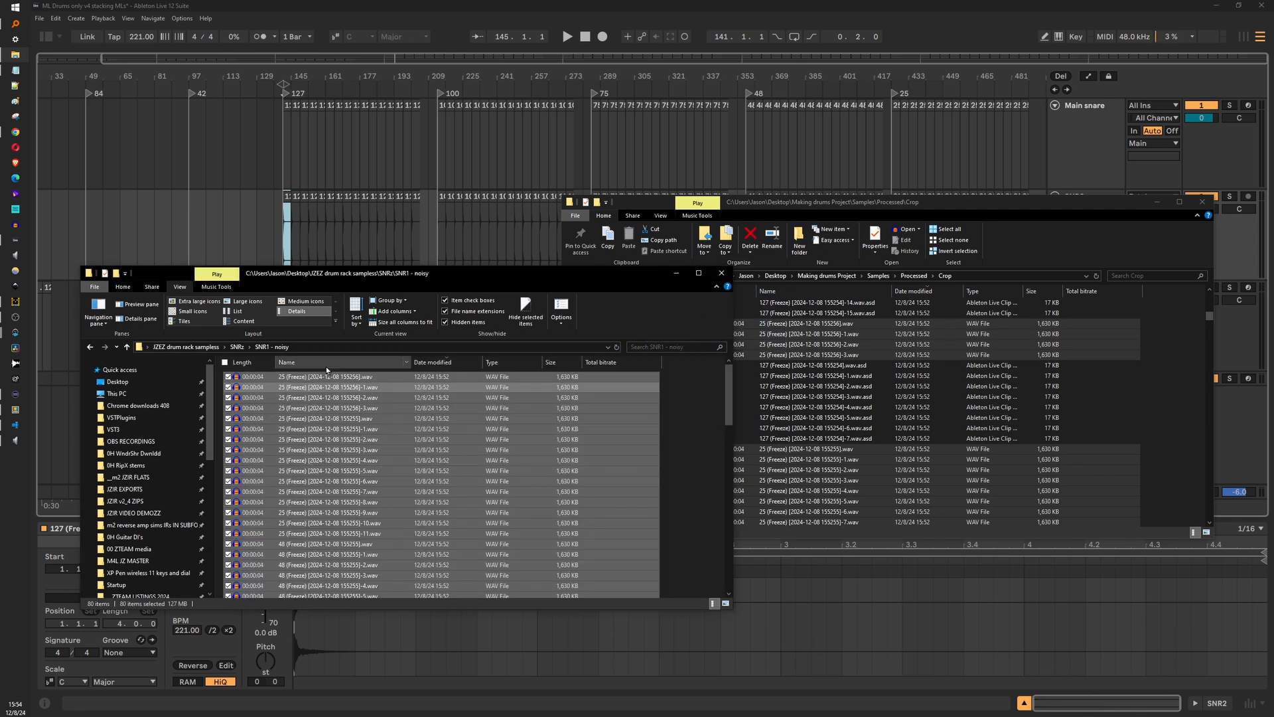
pyautogui.click(325, 367)
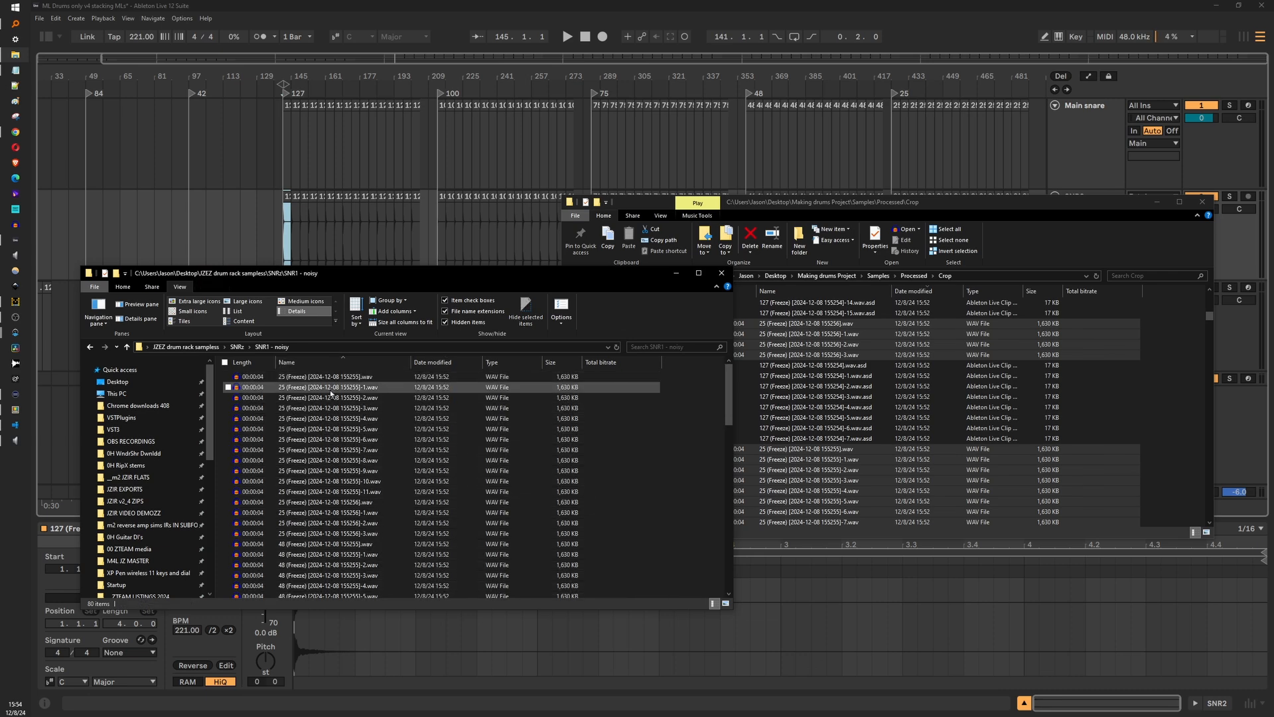
# Batch-rename the 25 (Freeze) WAV files in the SNR1 - noisy folder as SNR25
pyautogui.scroll(-20, 371, 458)
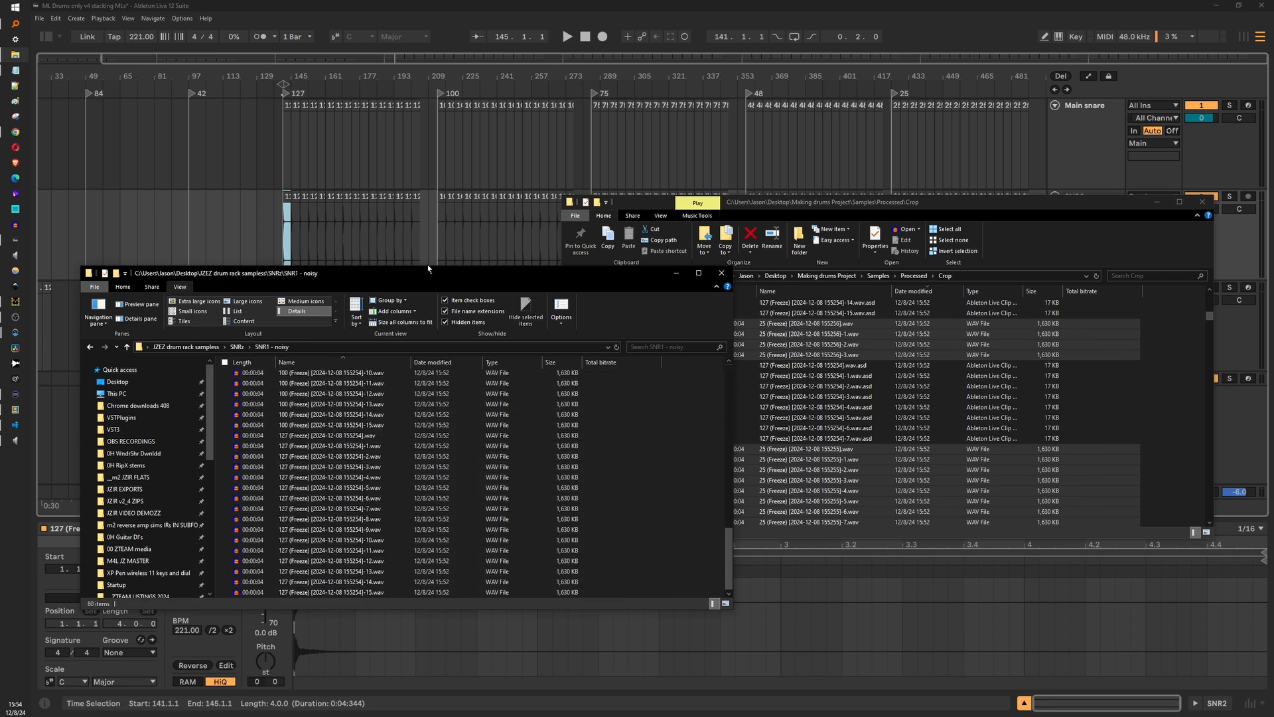
pyautogui.moveTo(430, 267); pyautogui.dragTo(431, 100)
pyautogui.scroll(2, 437, 282)
pyautogui.scroll(10, 436, 281)
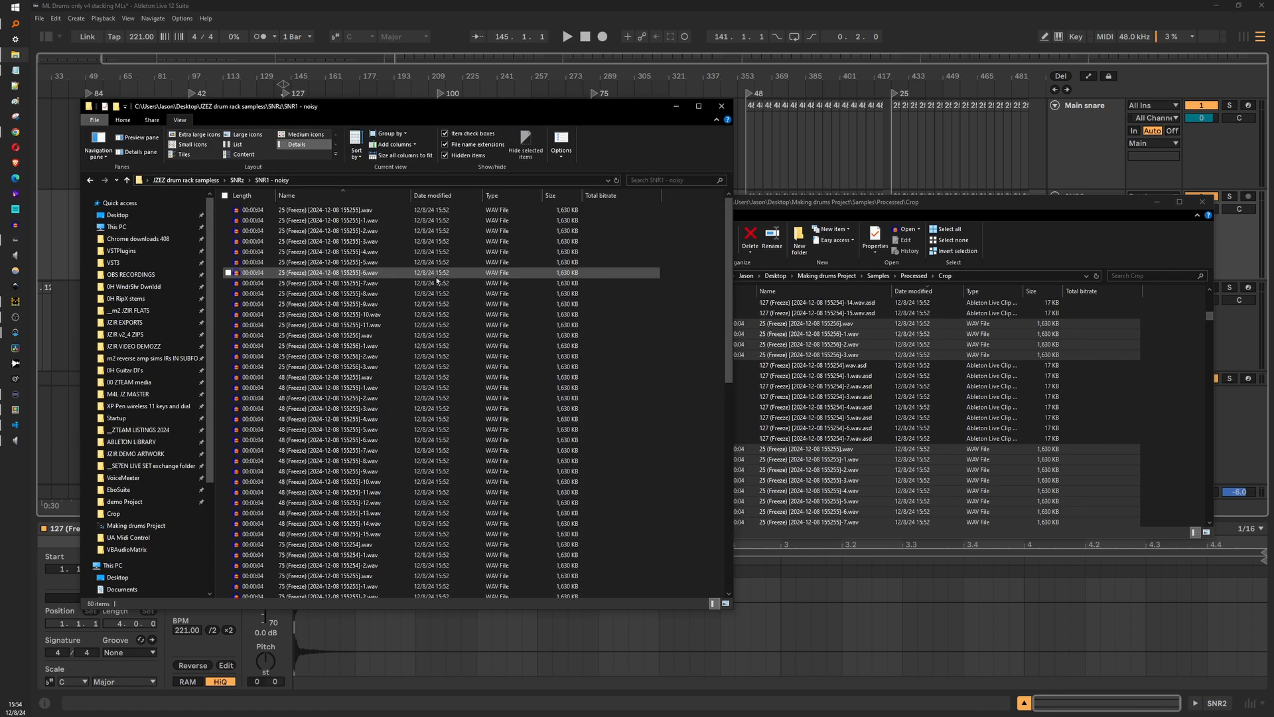
pyautogui.click(310, 211)
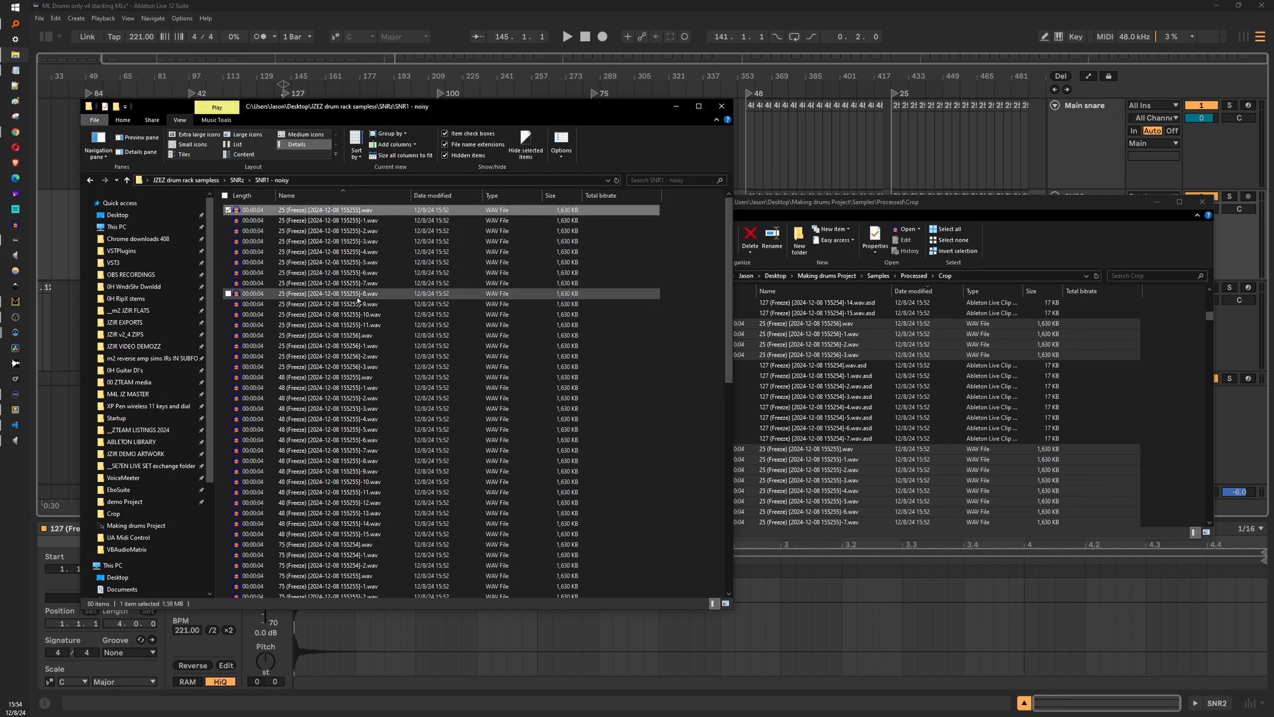
pyautogui.keyDown('shift'); pyautogui.click(296, 369); pyautogui.keyUp('shift')
pyautogui.press('F2')
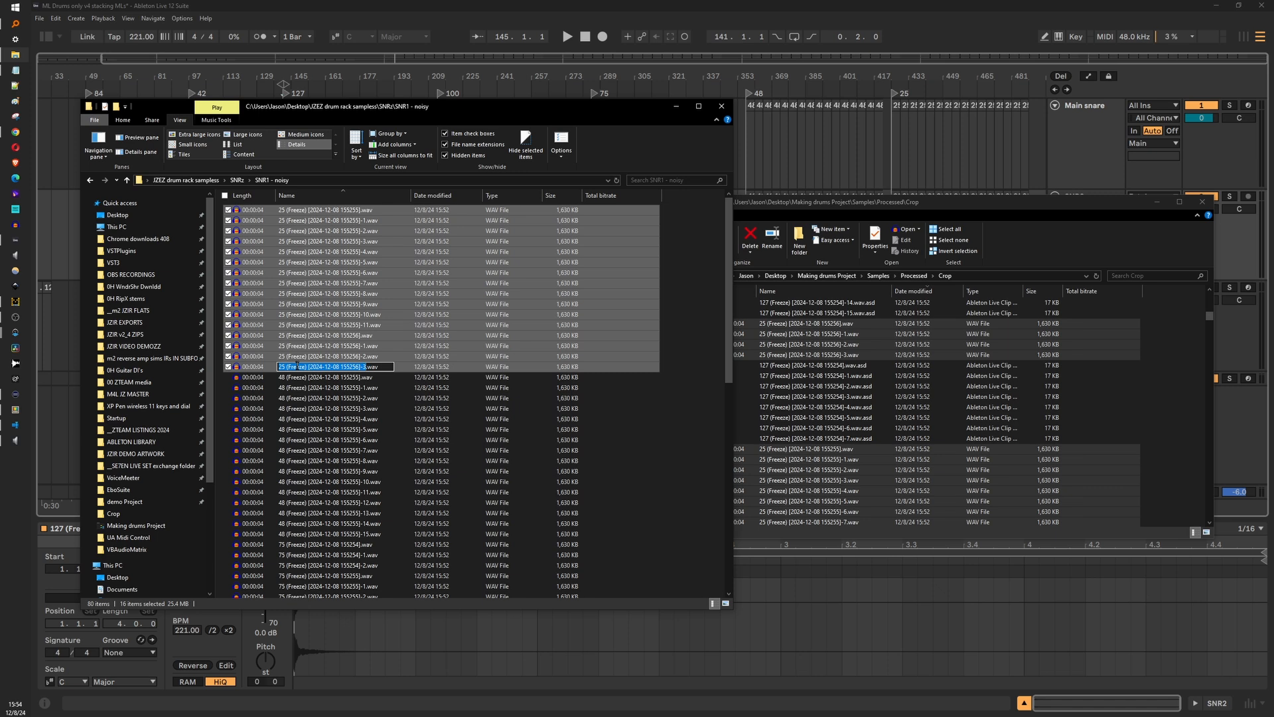
pyautogui.write('SN')
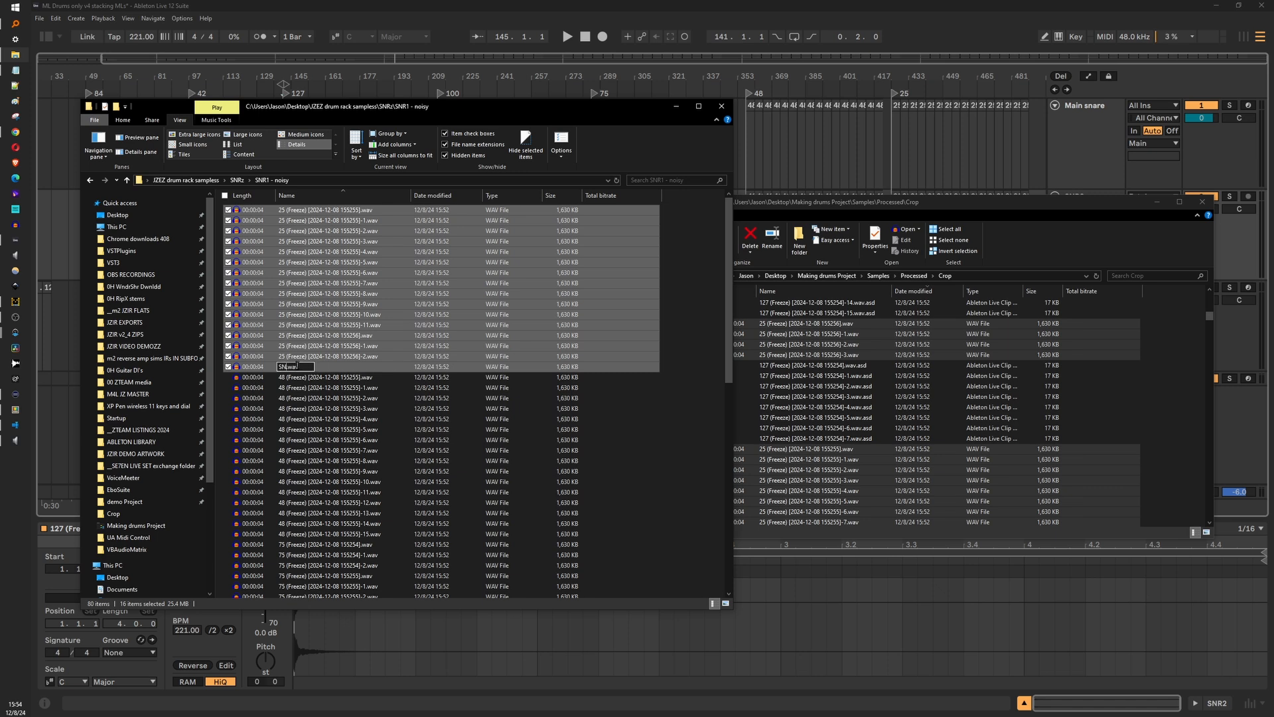
pyautogui.write('R25')
pyautogui.press('Return')
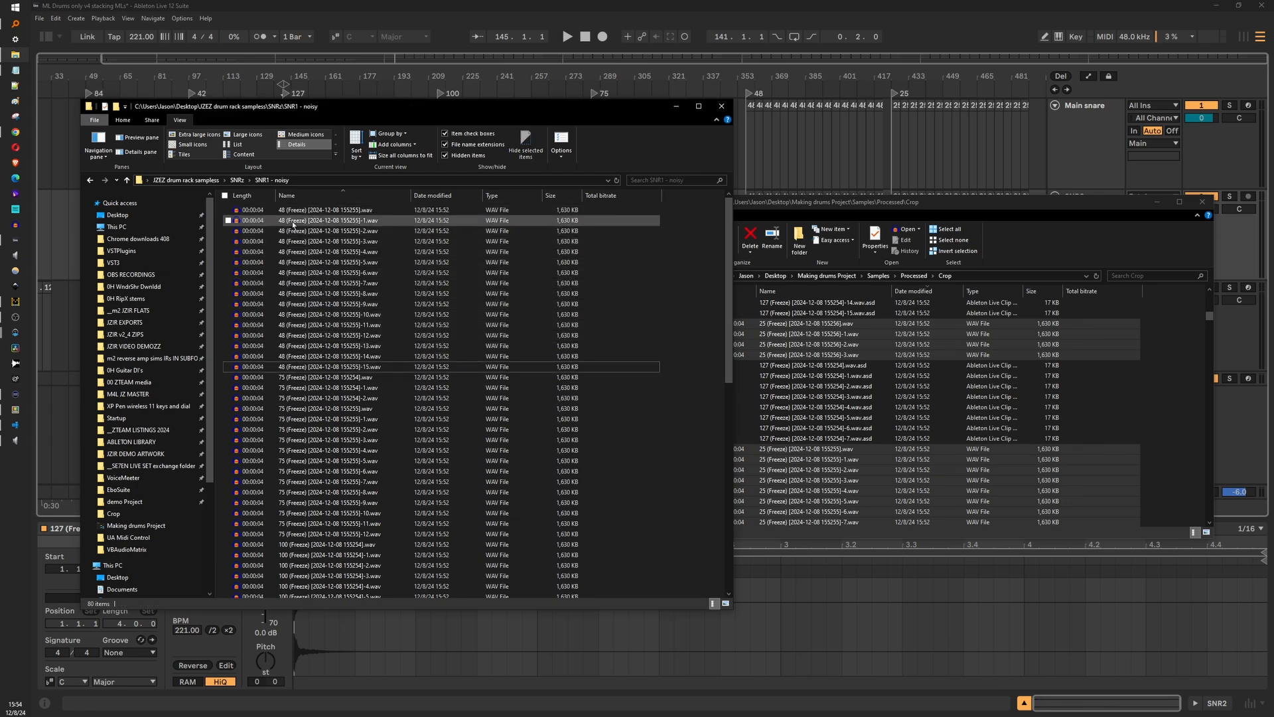
# Check how the samples in the SNR1 - less ring folder are named and return to the SNR1 - noisy folder
pyautogui.click(239, 180)
pyautogui.doubleClick(319, 220)
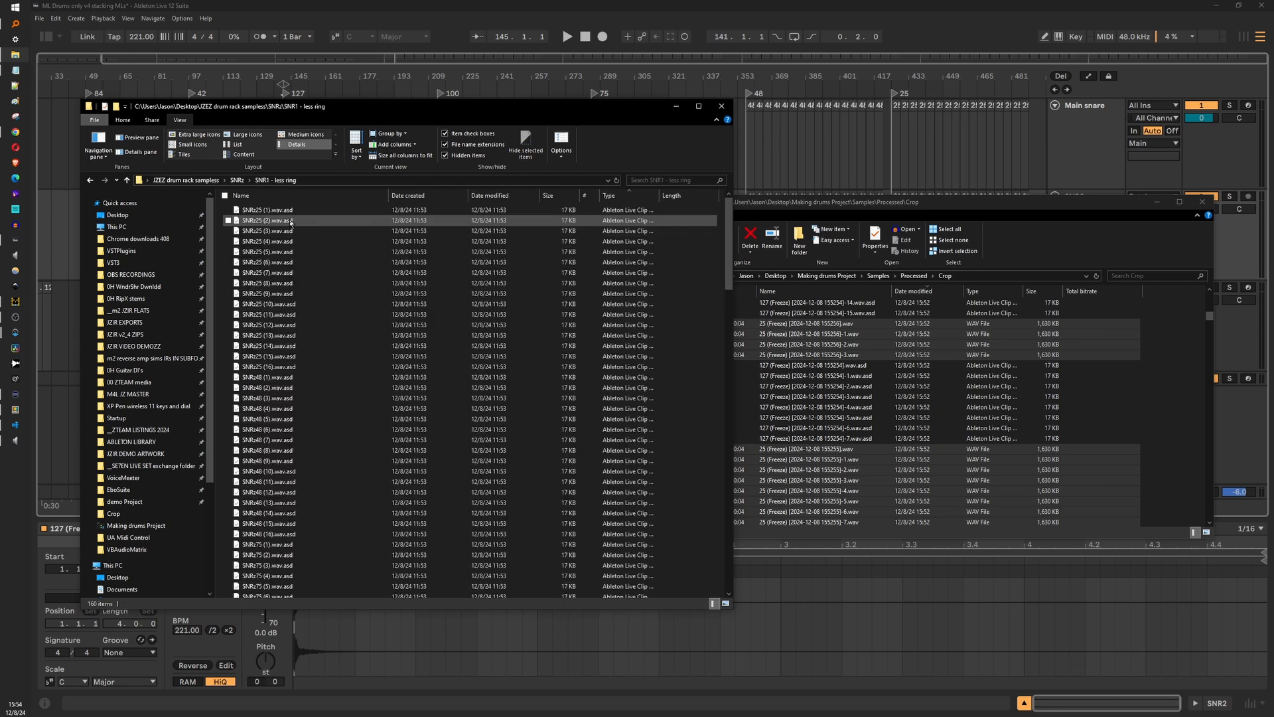
pyautogui.scroll(-20, 299, 252)
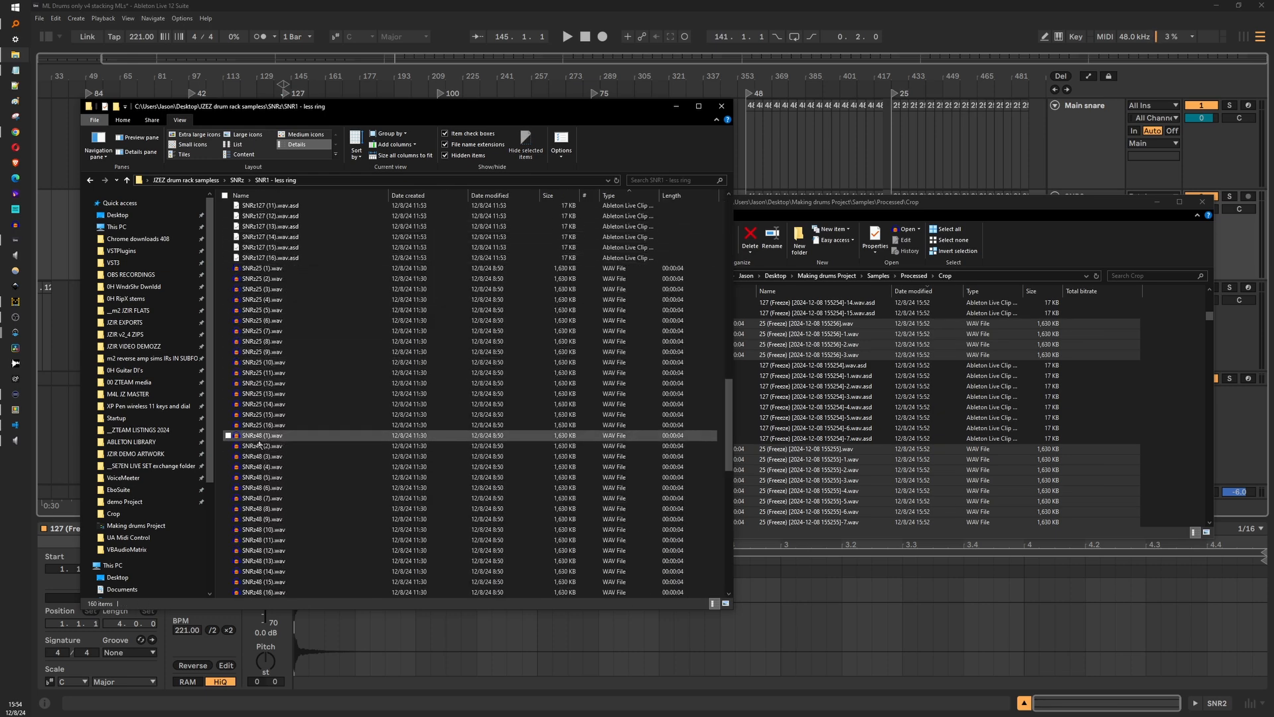
pyautogui.click(237, 180)
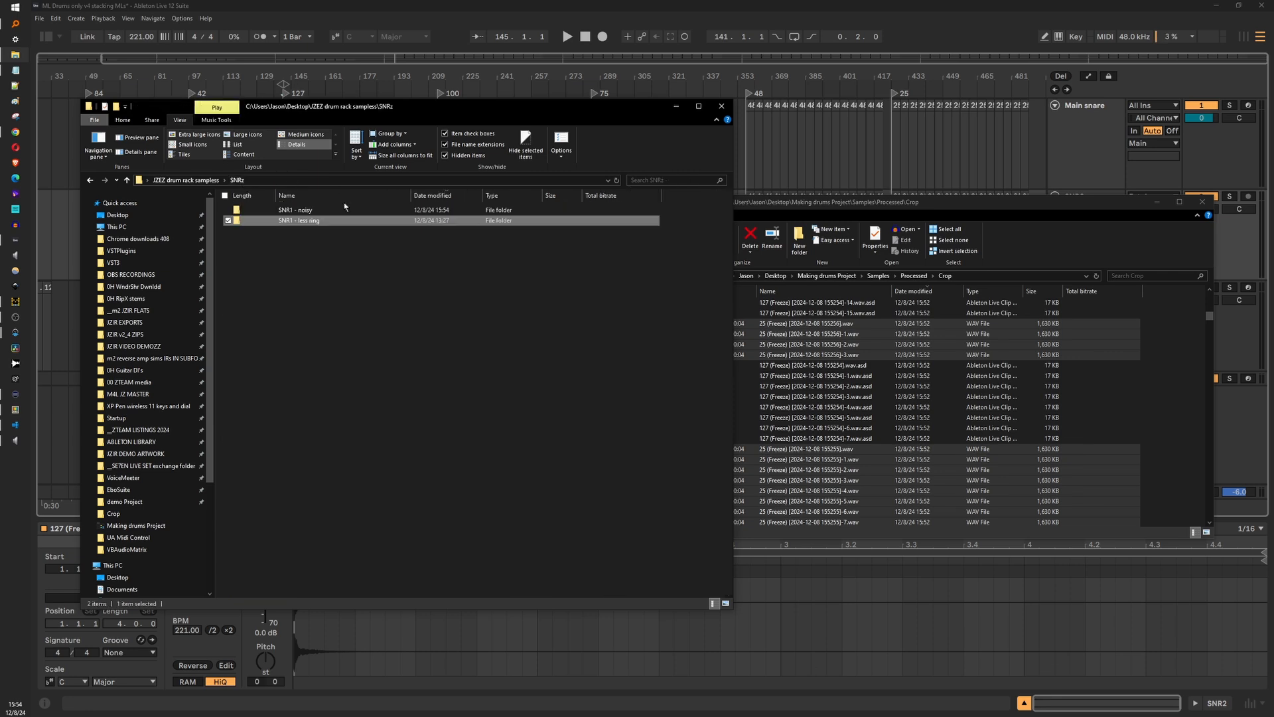
pyautogui.doubleClick(306, 211)
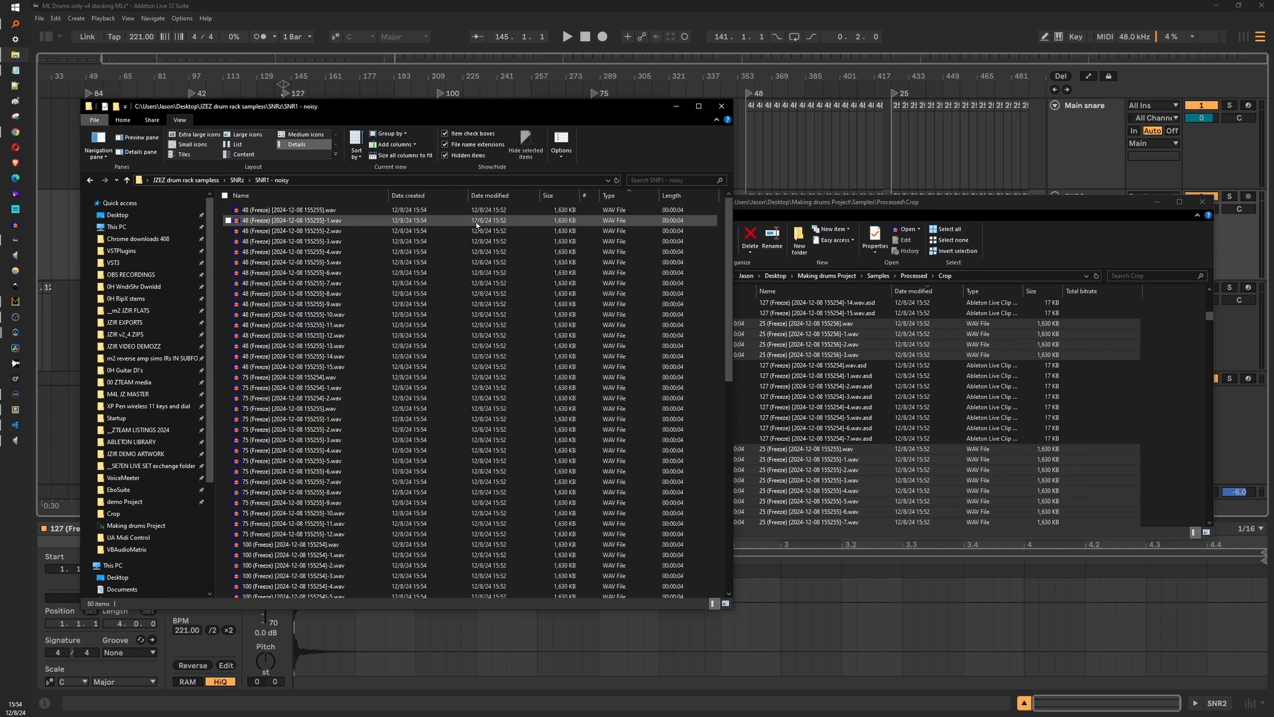
# Batch-rename the SNR25 WAV files in the SNR1 - noisy folder as SNRz25
pyautogui.scroll(-14, 323, 320)
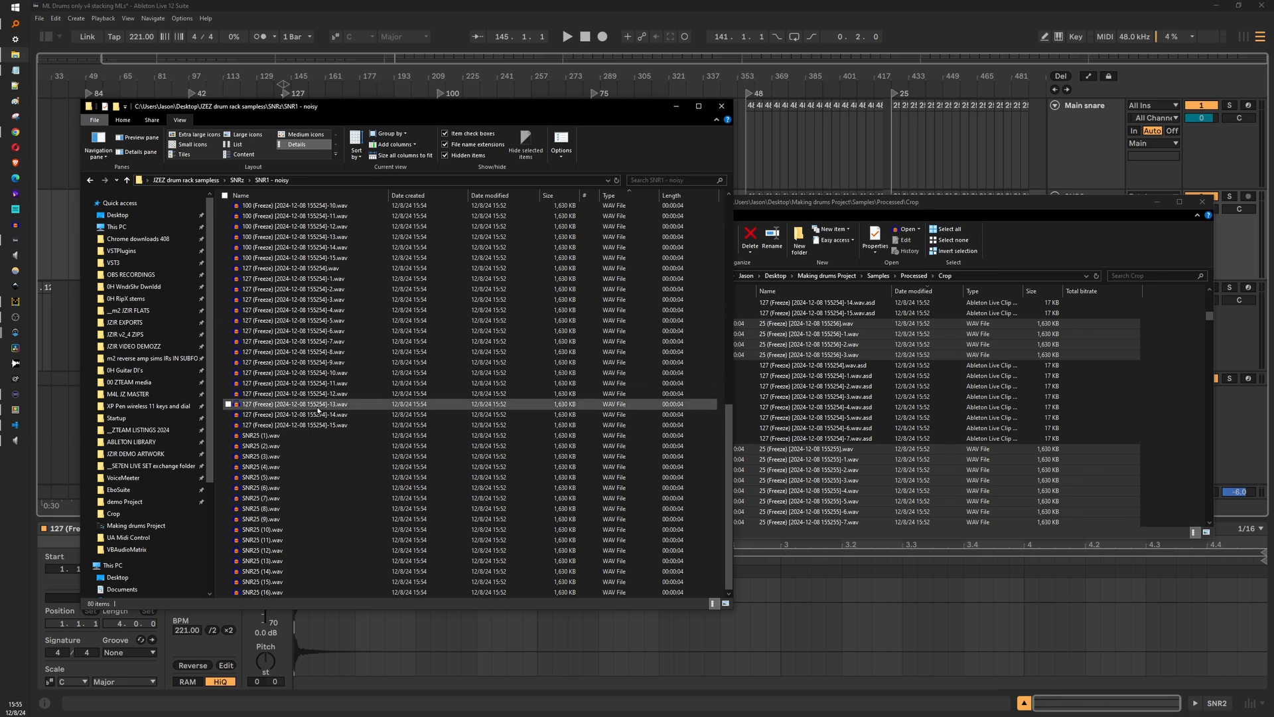
pyautogui.click(292, 436)
pyautogui.keyDown('shift'); pyautogui.click(276, 592); pyautogui.keyUp('shift')
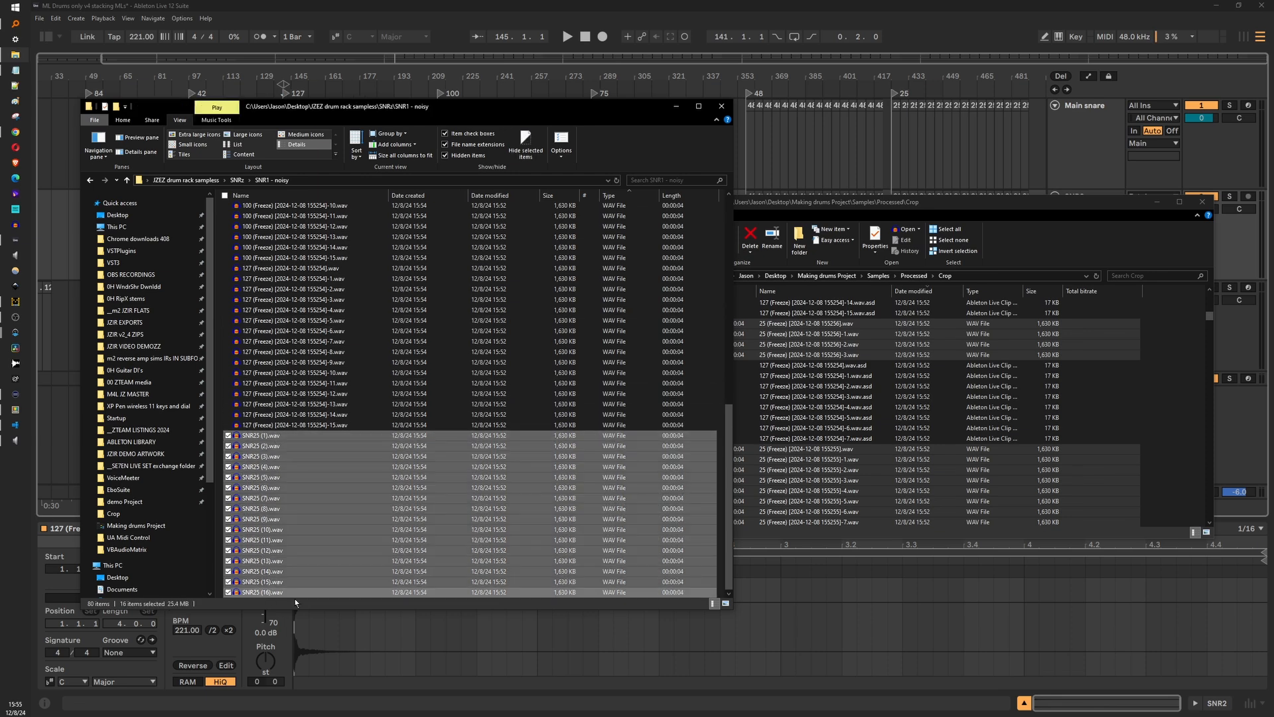
pyautogui.press('F2')
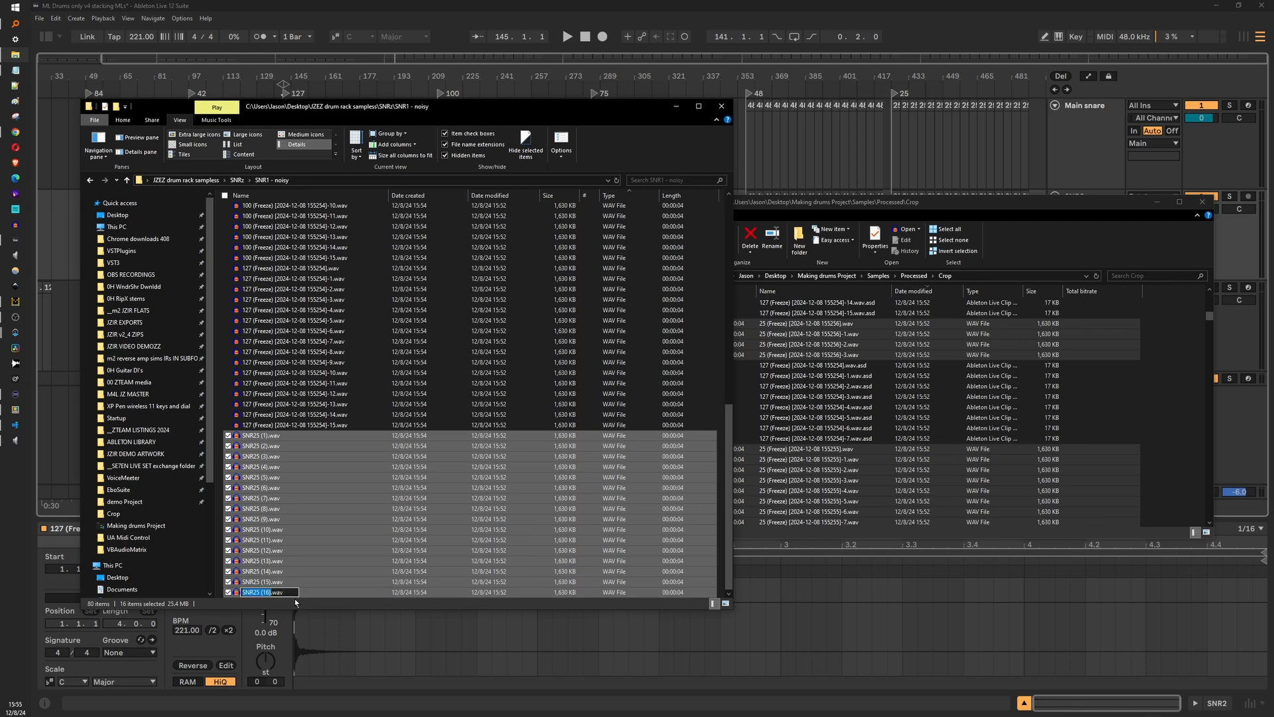
pyautogui.write('SNRz25')
pyautogui.press('Return')
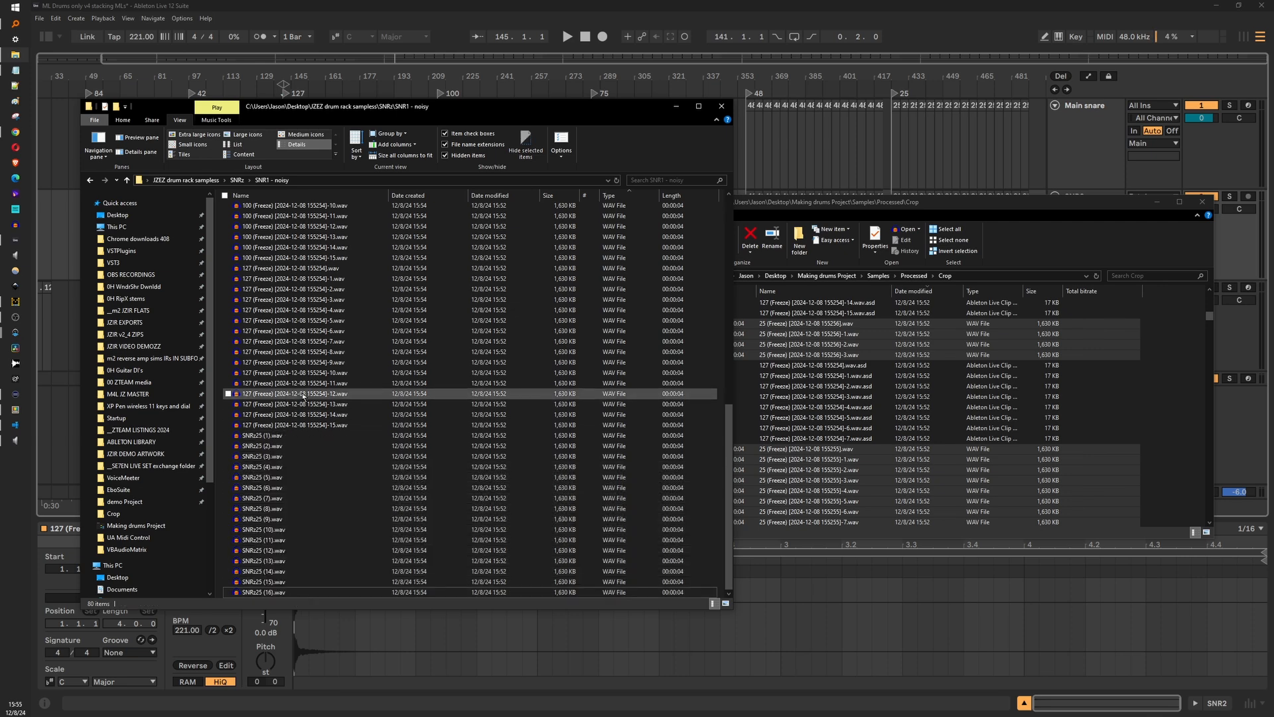
# Batch-rename all 48 (Freeze) WAV files in the SNR1 - noisy folder as "SNRz 48"
pyautogui.scroll(6, 292, 345)
pyautogui.scroll(7, 292, 347)
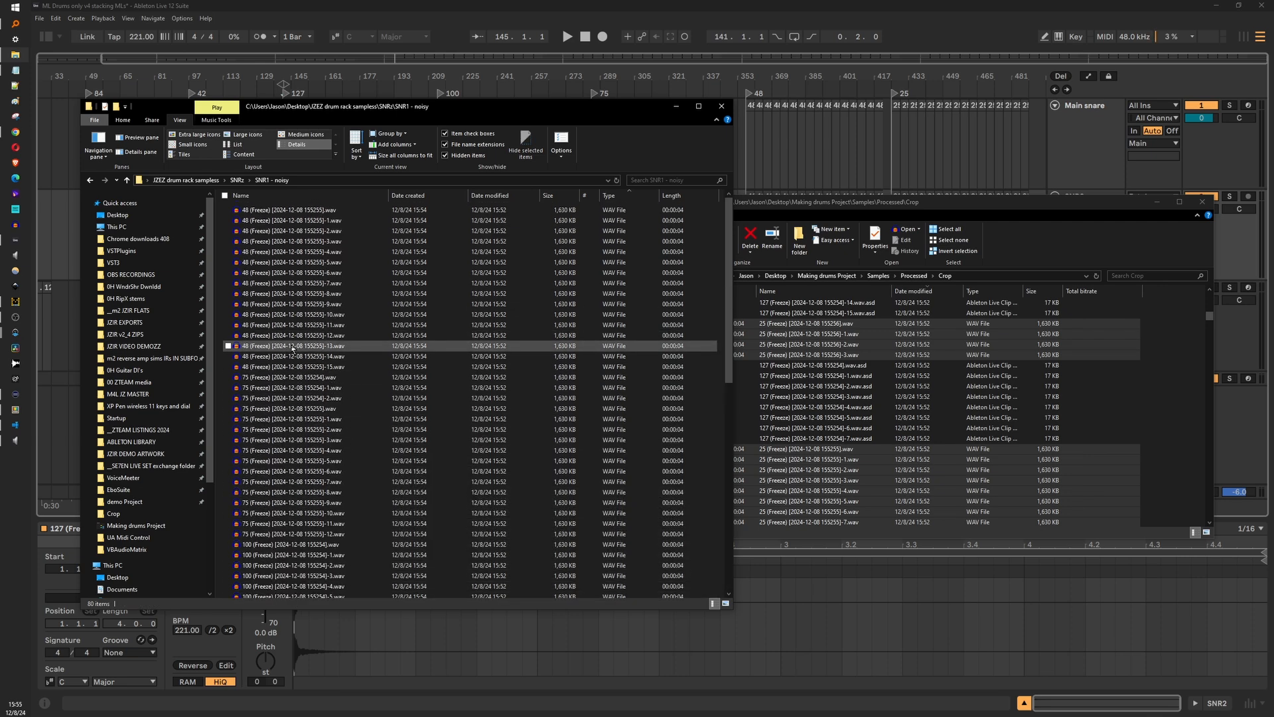
pyautogui.press('Home')
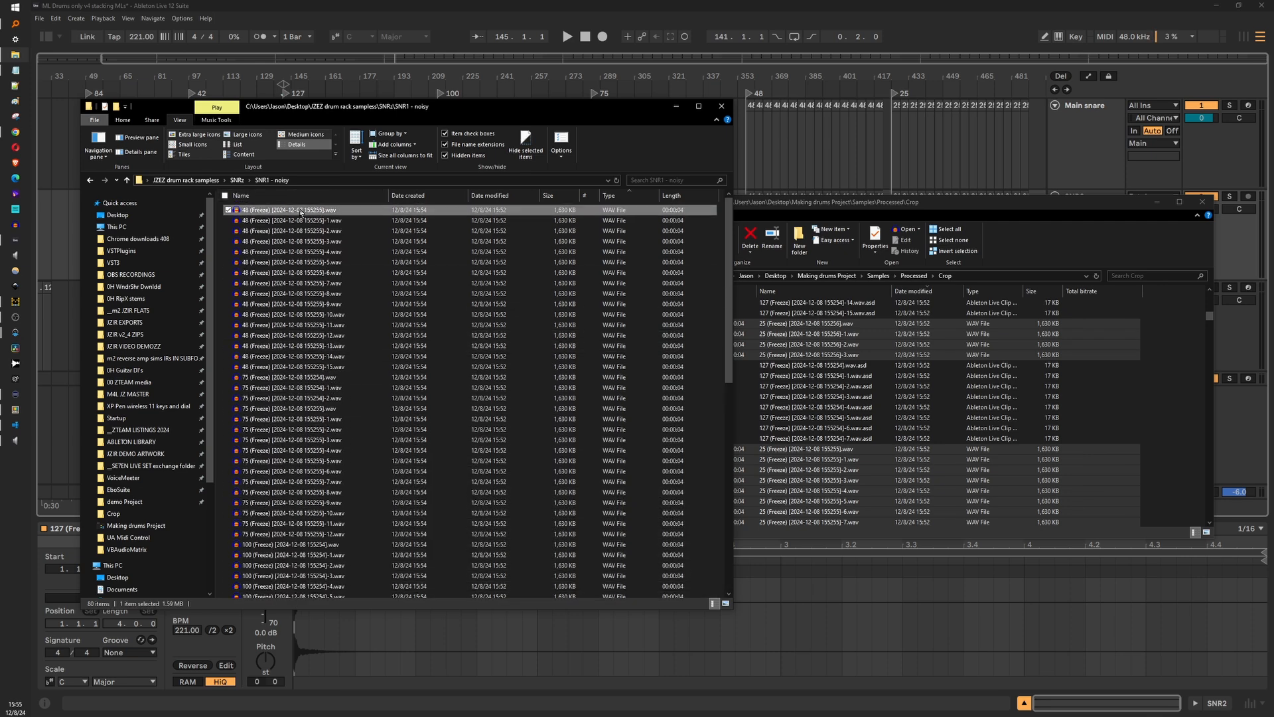
pyautogui.keyDown('shift'); pyautogui.click(304, 366); pyautogui.keyUp('shift')
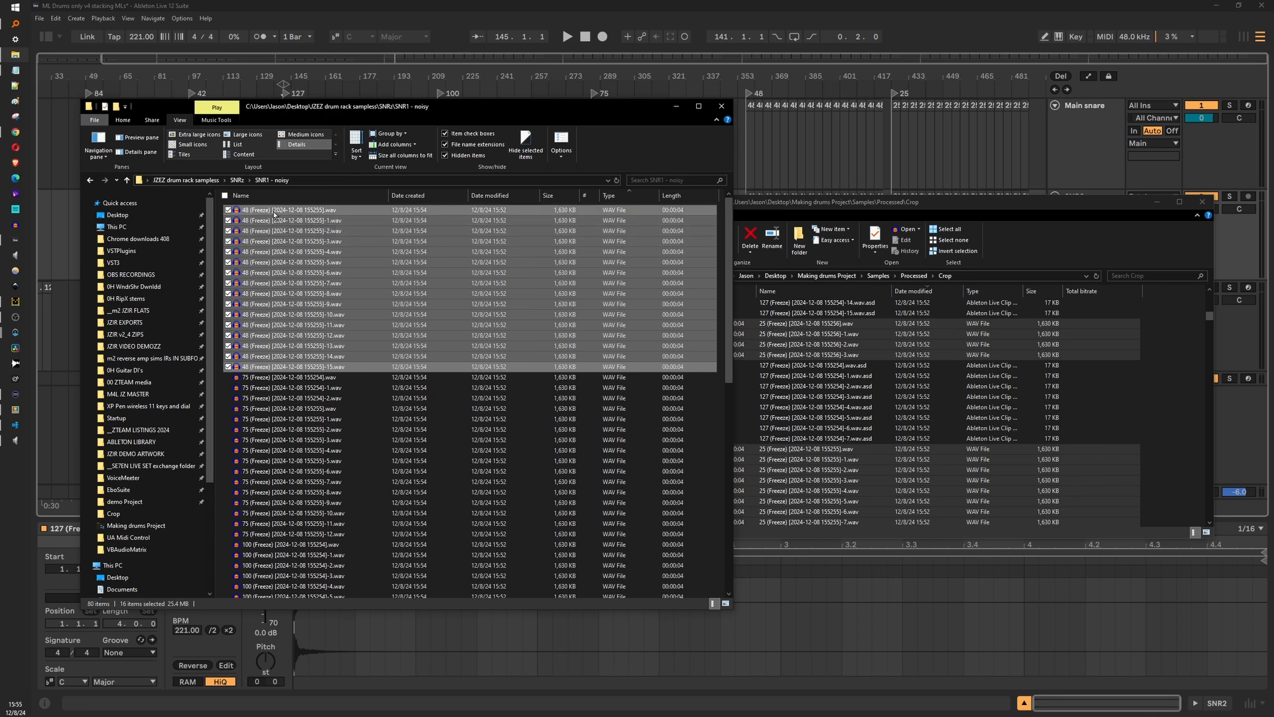
pyautogui.press('F2')
pyautogui.write('SNR')
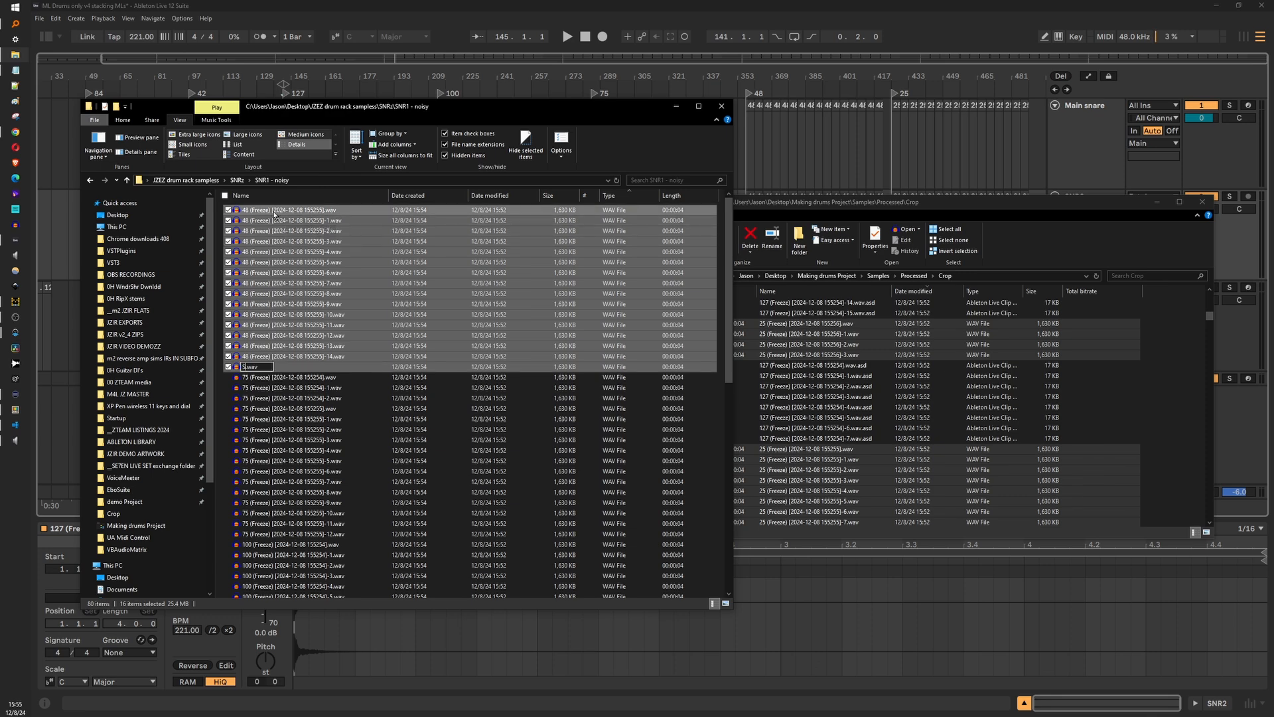
pyautogui.write('z 48')
pyautogui.press('Return')
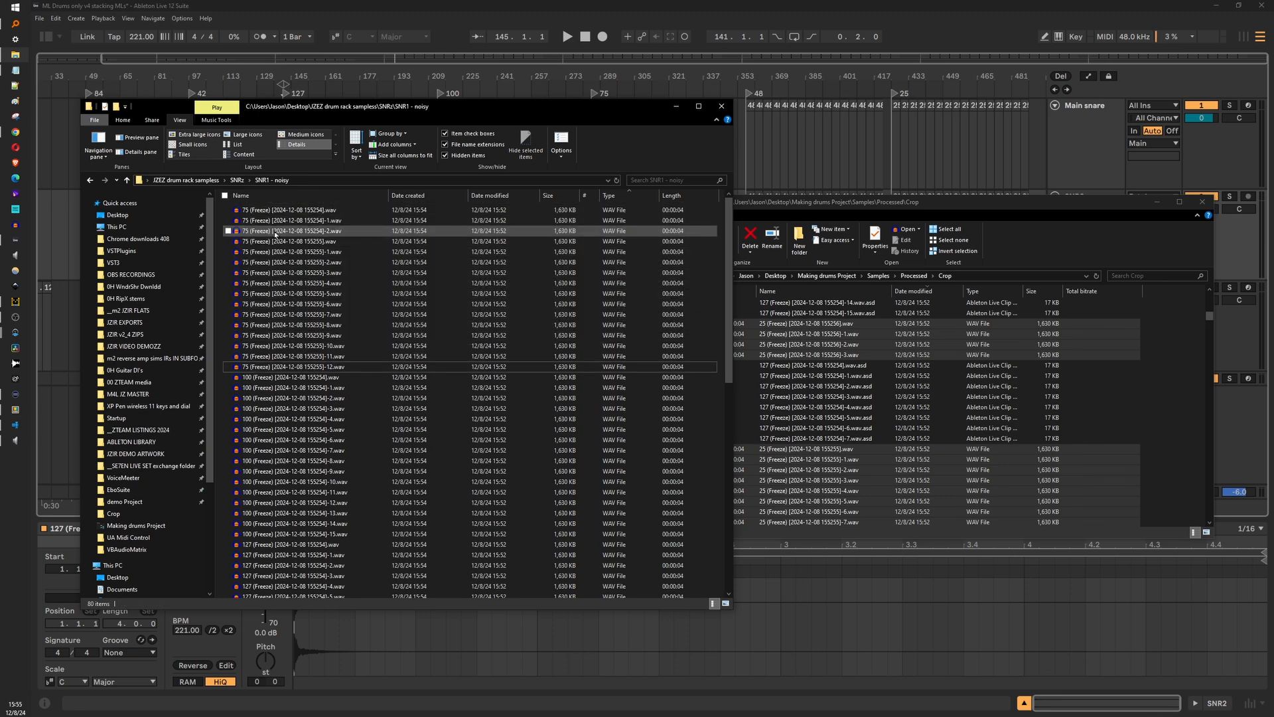
# Batch-rename all 75 (Freeze) WAV files in the SNR1 - noisy folder as "SNRz 75"
pyautogui.click(275, 209)
pyautogui.keyDown('shift'); pyautogui.click(292, 367); pyautogui.keyUp('shift')
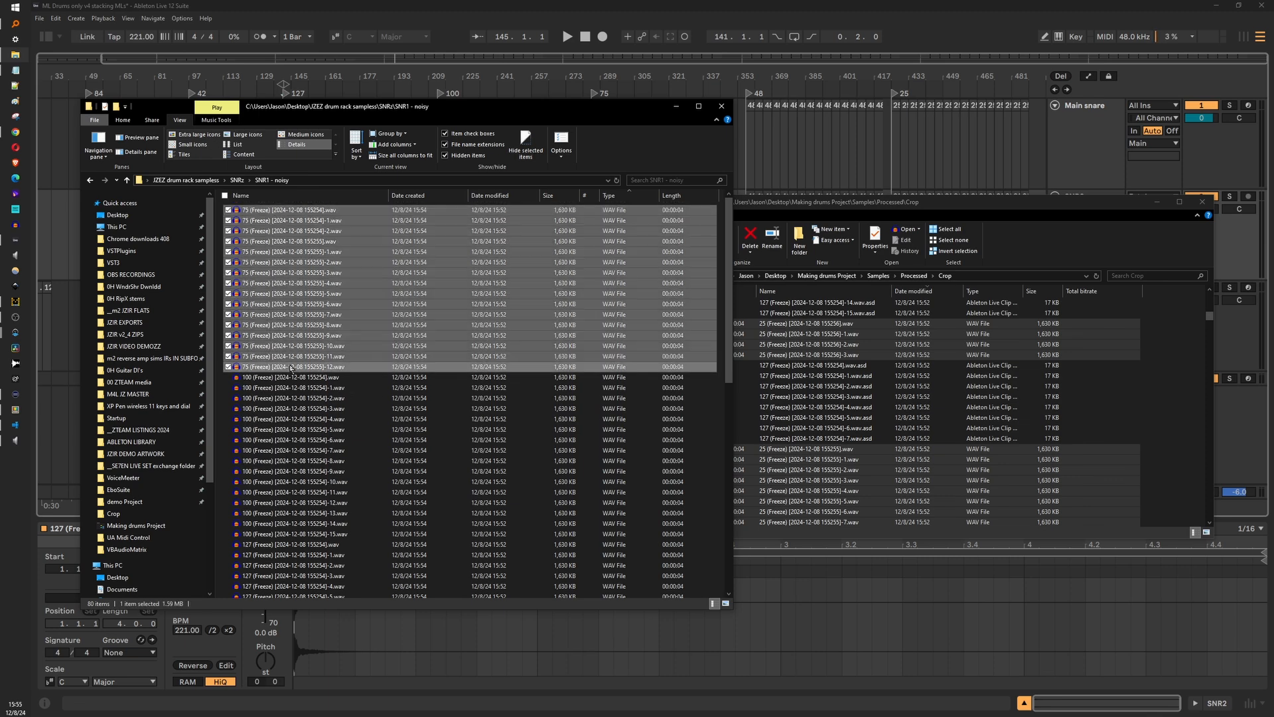
pyautogui.press('F2')
pyautogui.write('SNRz 48.wav')
pyautogui.press('Return')
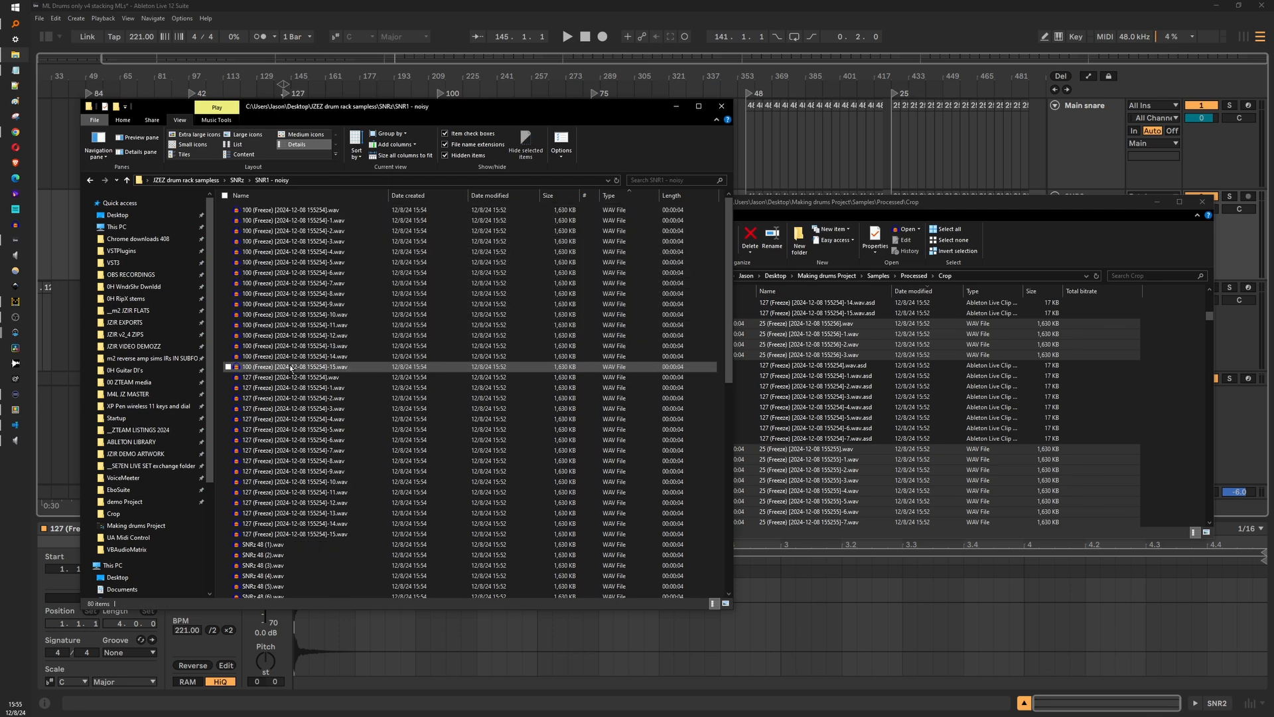
# Batch-rename all 100 (Freeze) WAV files in the SNR1 - noisy folder as "SNRz 100"
pyautogui.press('Up')
pyautogui.press('Up')
pyautogui.press('Up')
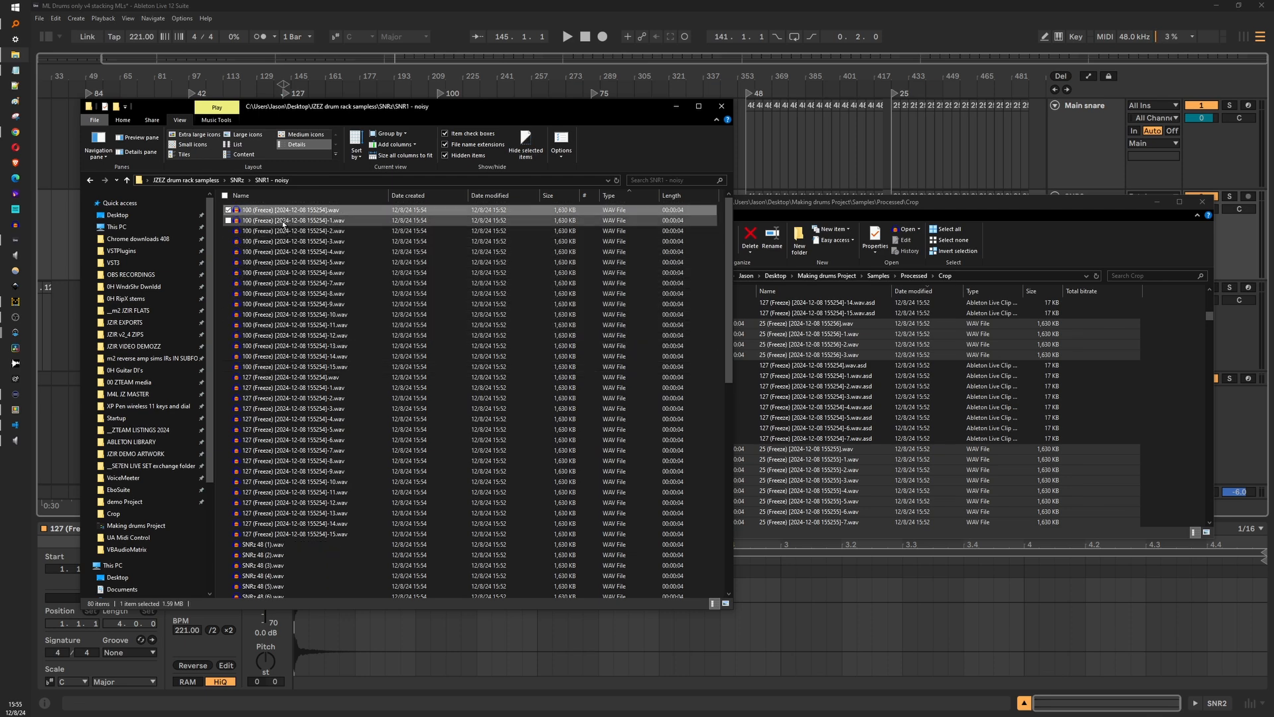
pyautogui.keyDown('shift'); pyautogui.click(284, 367); pyautogui.keyUp('shift')
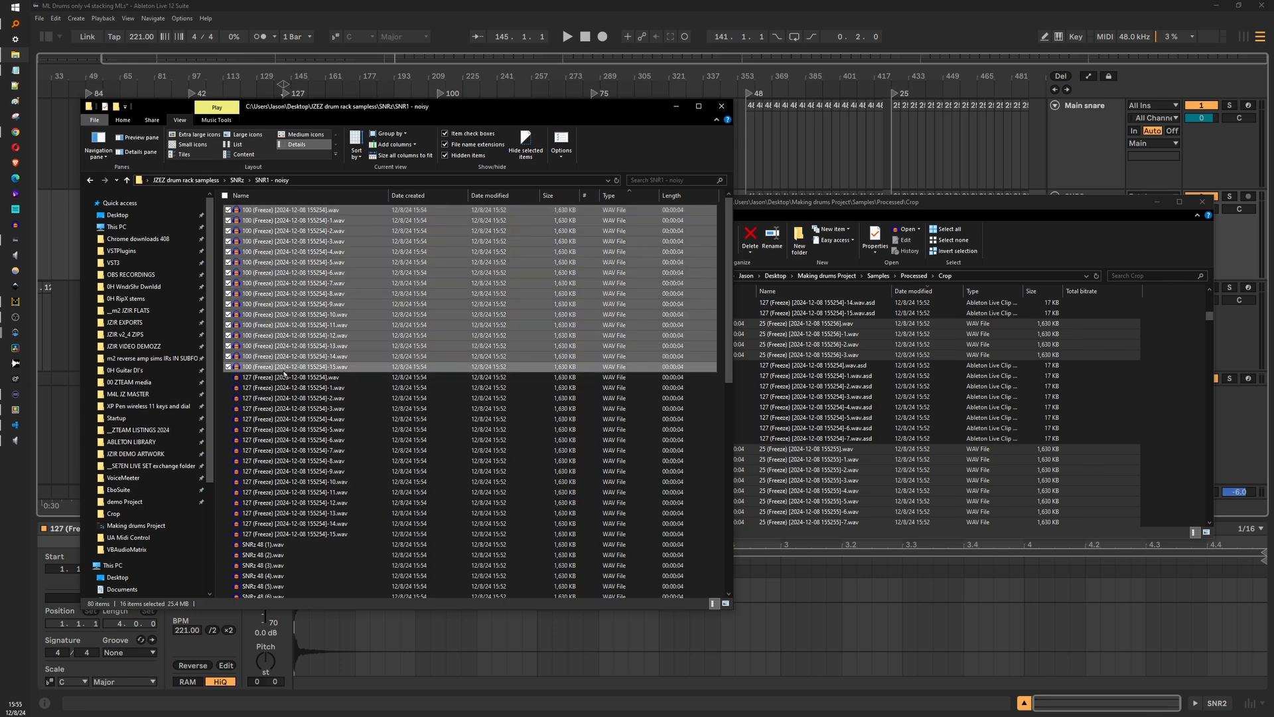
pyautogui.press('F2')
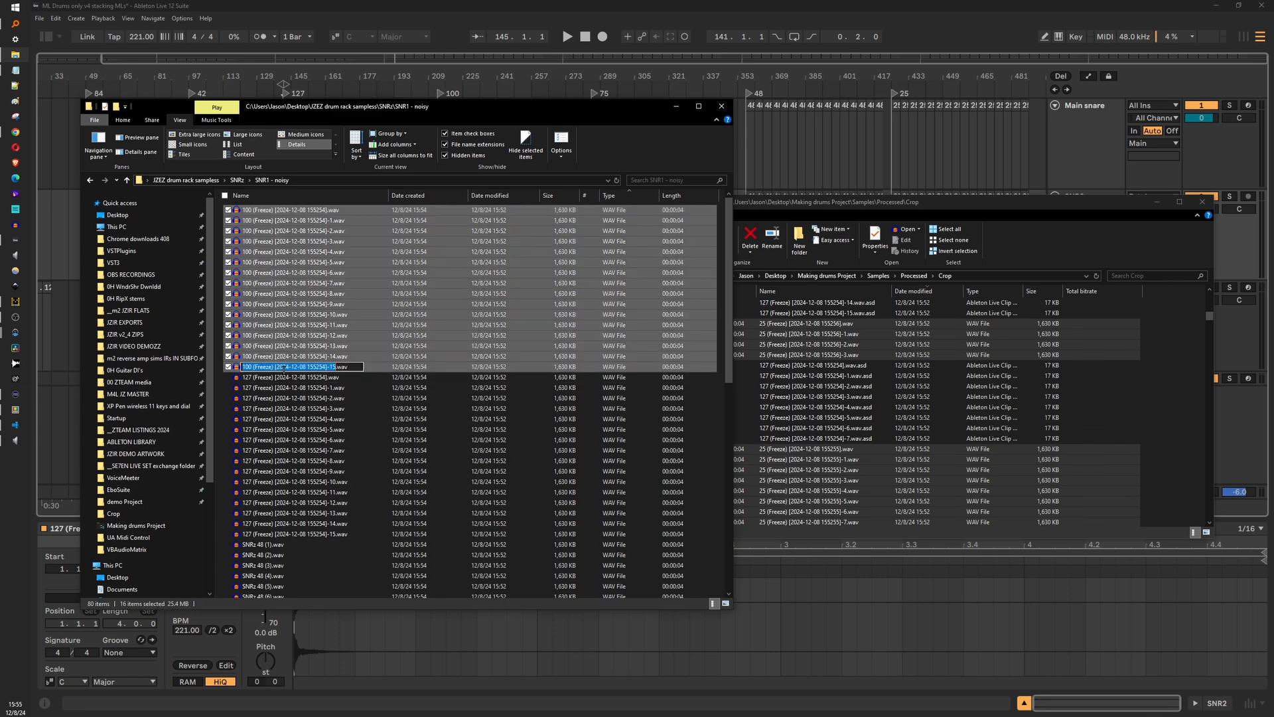
pyautogui.write('SNRz')
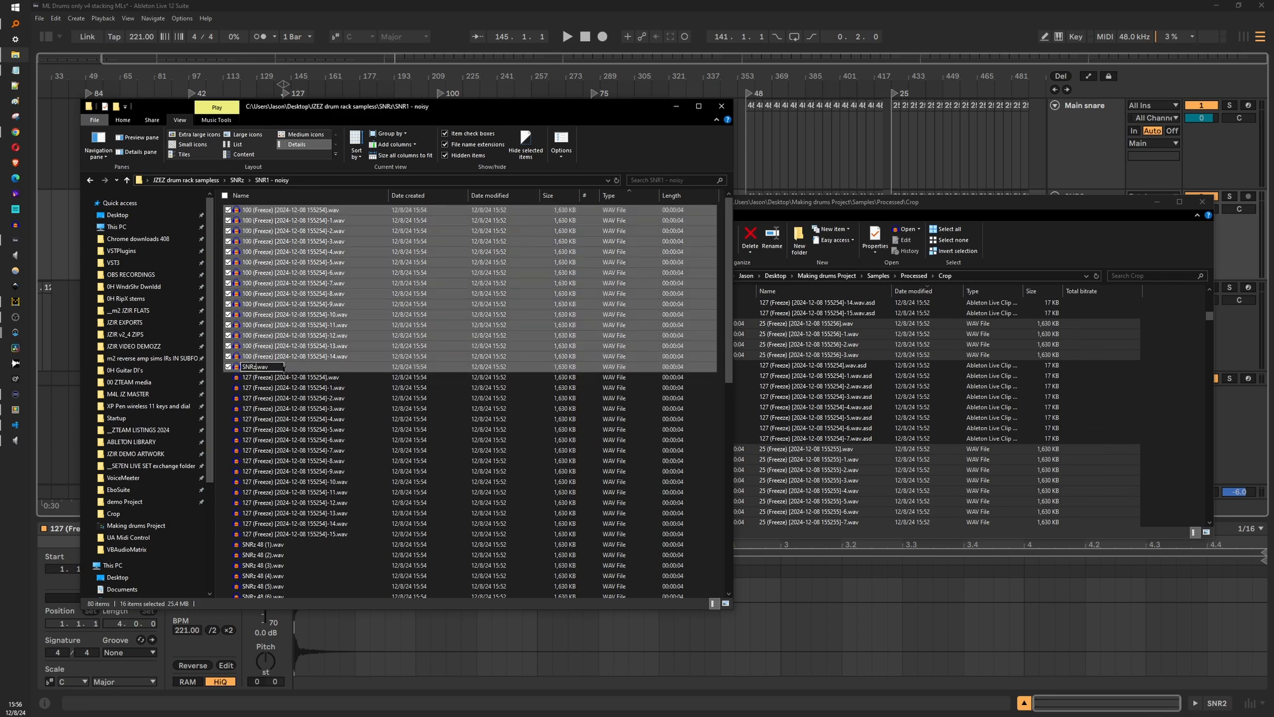
pyautogui.write(' 100')
pyautogui.press('Return')
# Batch-rename all 127 (Freeze) WAV files in the SNR1 - noisy folder as "SNRz 127"
pyautogui.click(269, 209)
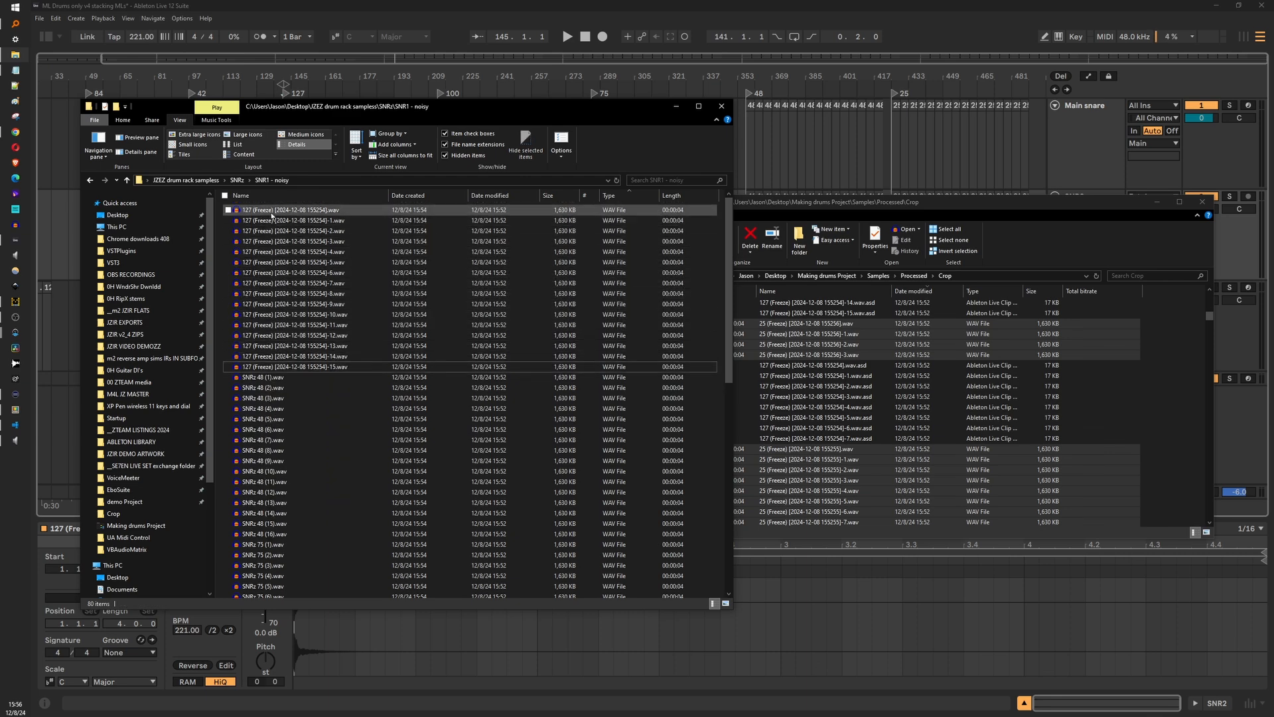
pyautogui.keyDown('shift'); pyautogui.click(275, 368); pyautogui.keyUp('shift')
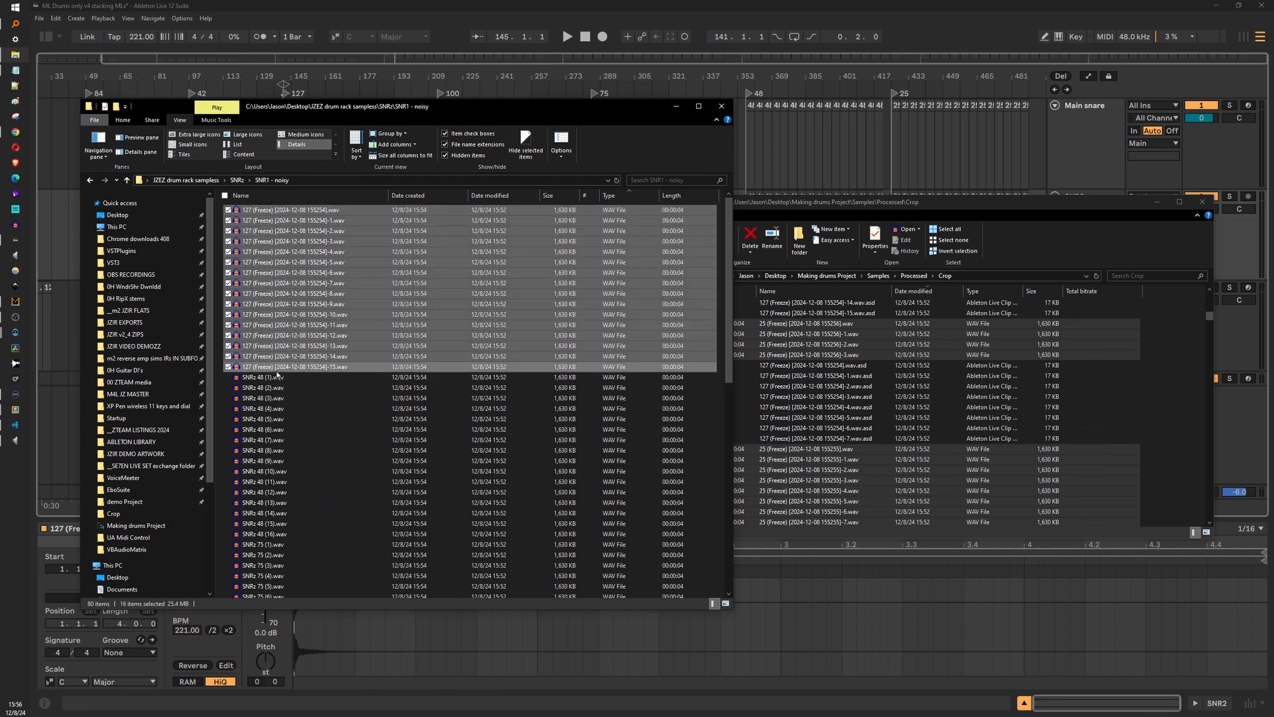
pyautogui.press('F2')
pyautogui.write('SNRz')
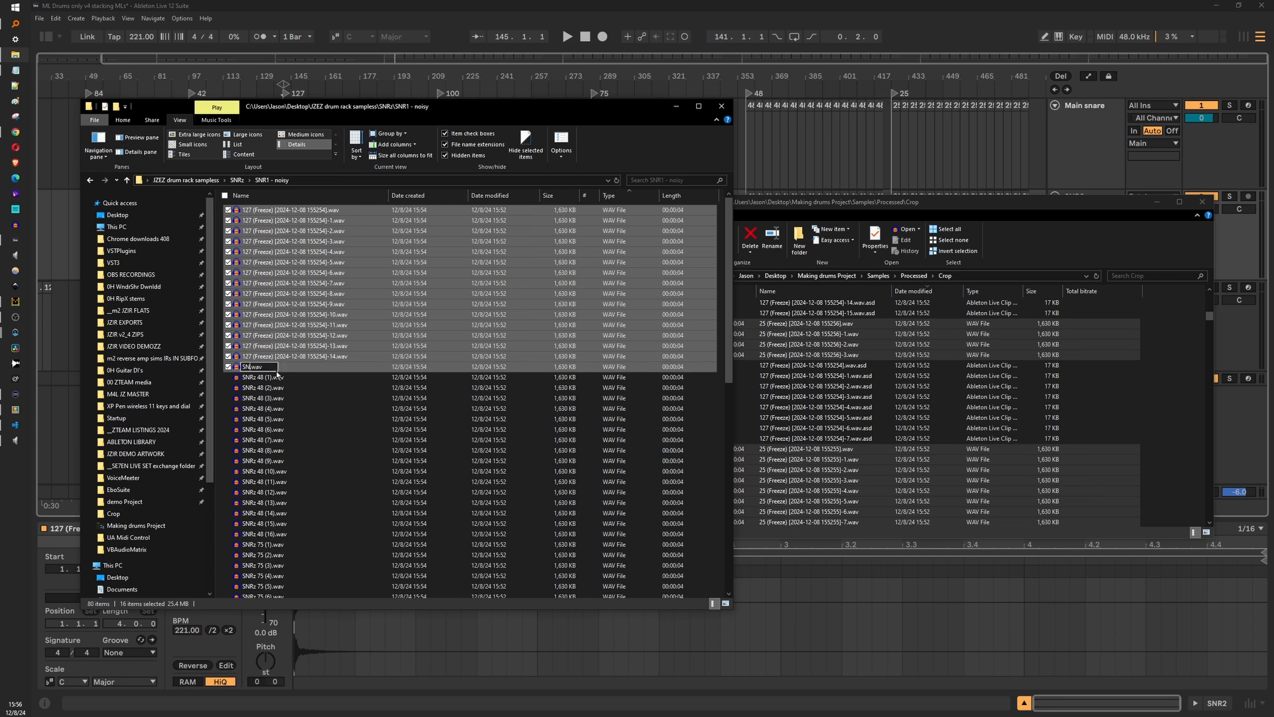
pyautogui.write(' 127')
pyautogui.press('Return')
# Batch-rename the SNRz25 WAV files as "SNRz 25", with a space like the other velocity groups
pyautogui.scroll(-14, 278, 376)
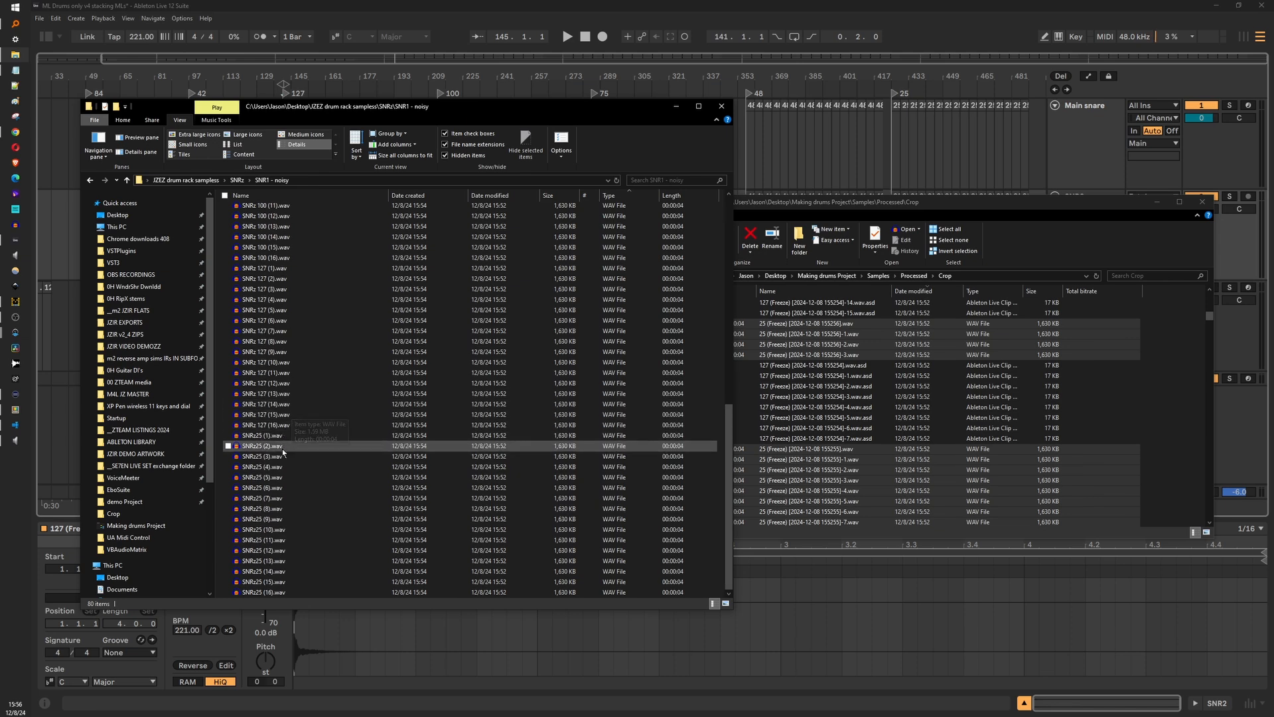
pyautogui.click(271, 441)
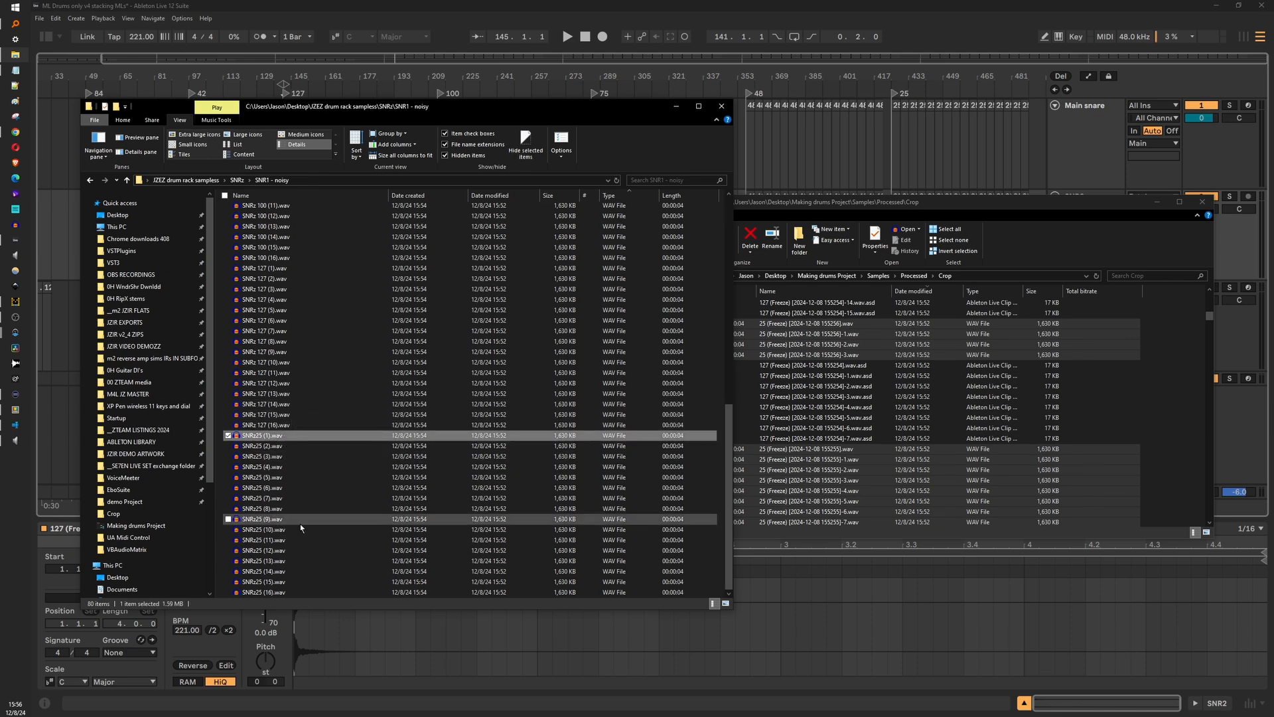
pyautogui.keyDown('shift'); pyautogui.click(265, 593); pyautogui.keyUp('shift')
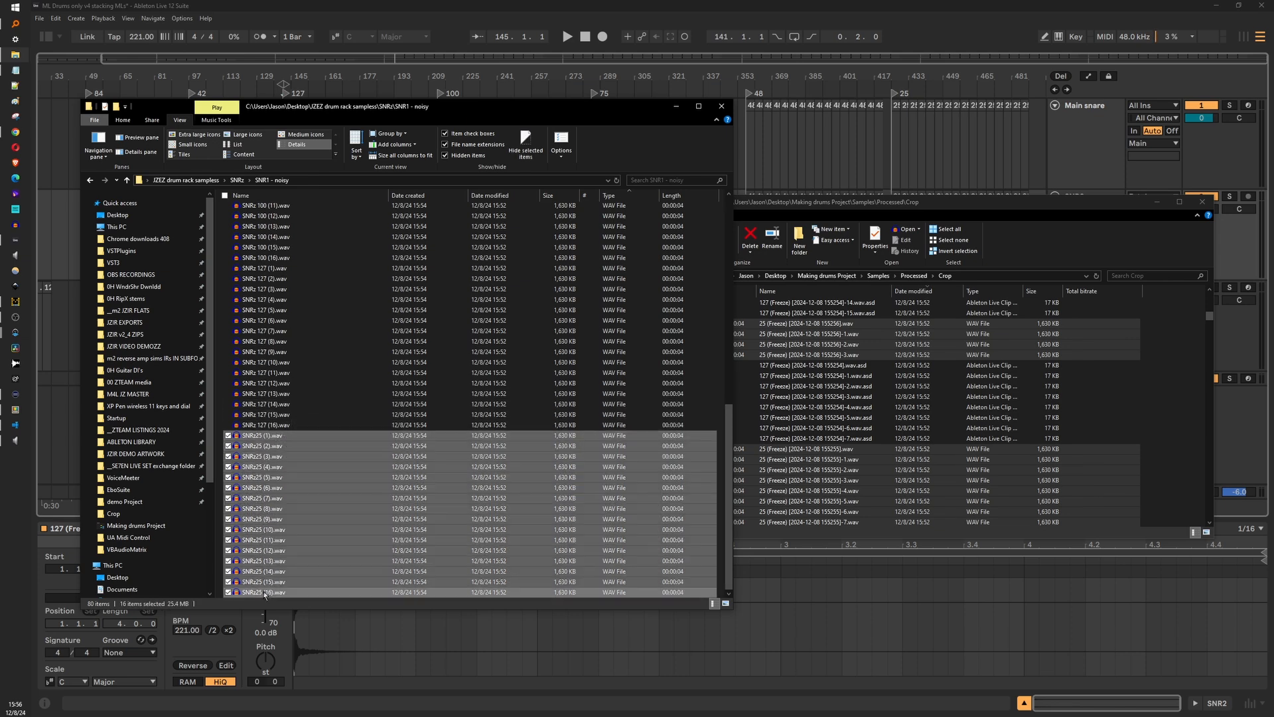
pyautogui.press('F2')
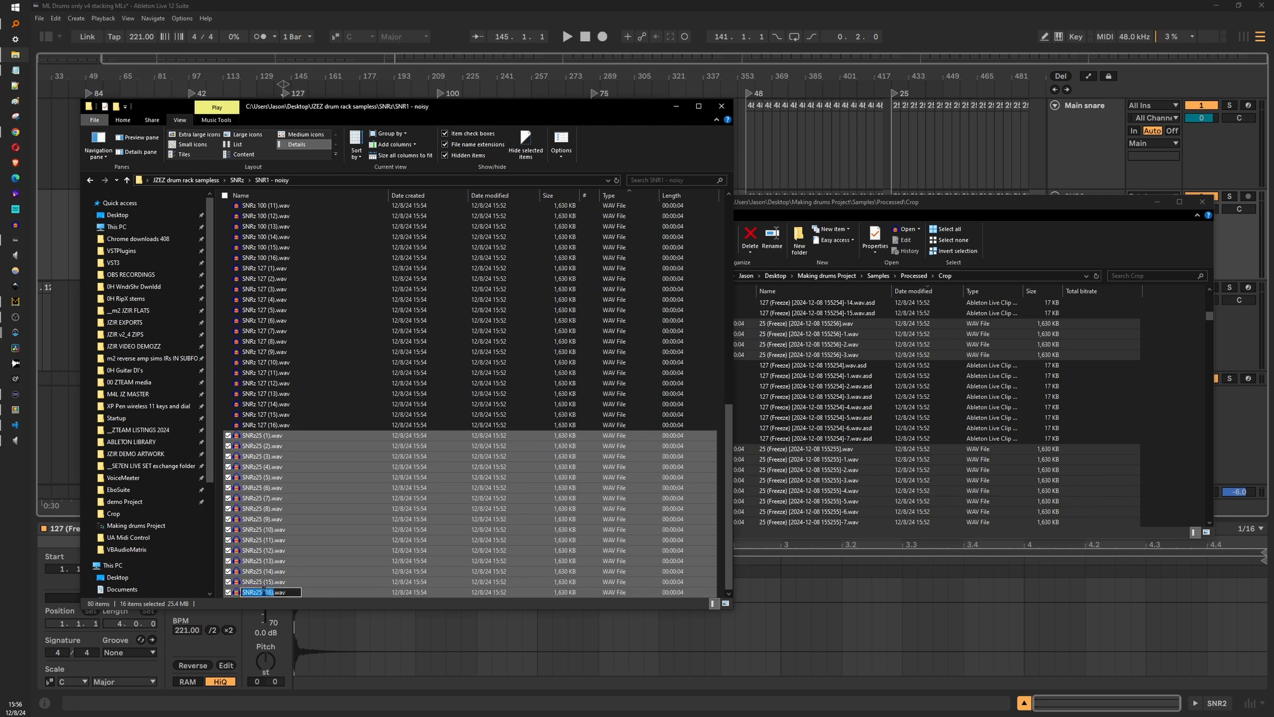
pyautogui.write('SNRz 25')
pyautogui.press('Return')
pyautogui.scroll(14, 316, 316)
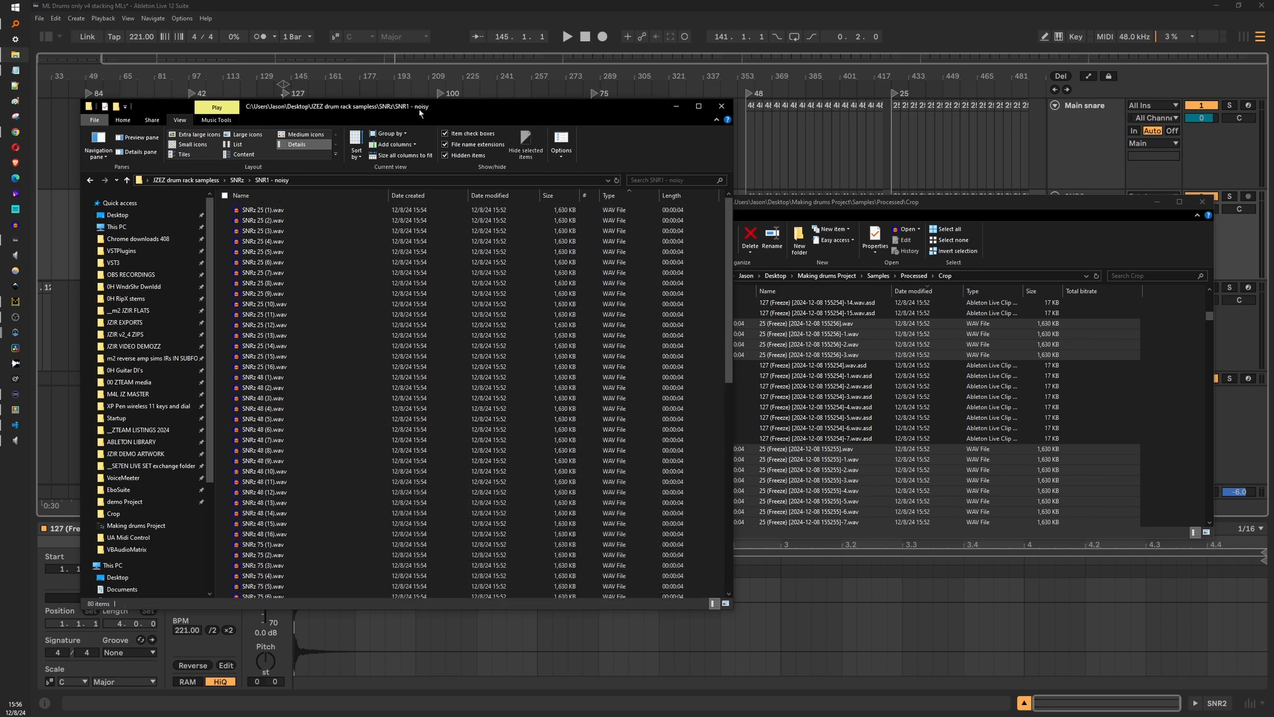
# Switch to Ableton Live and open the sampler device on the SNRz1 track
pyautogui.click(680, 17)
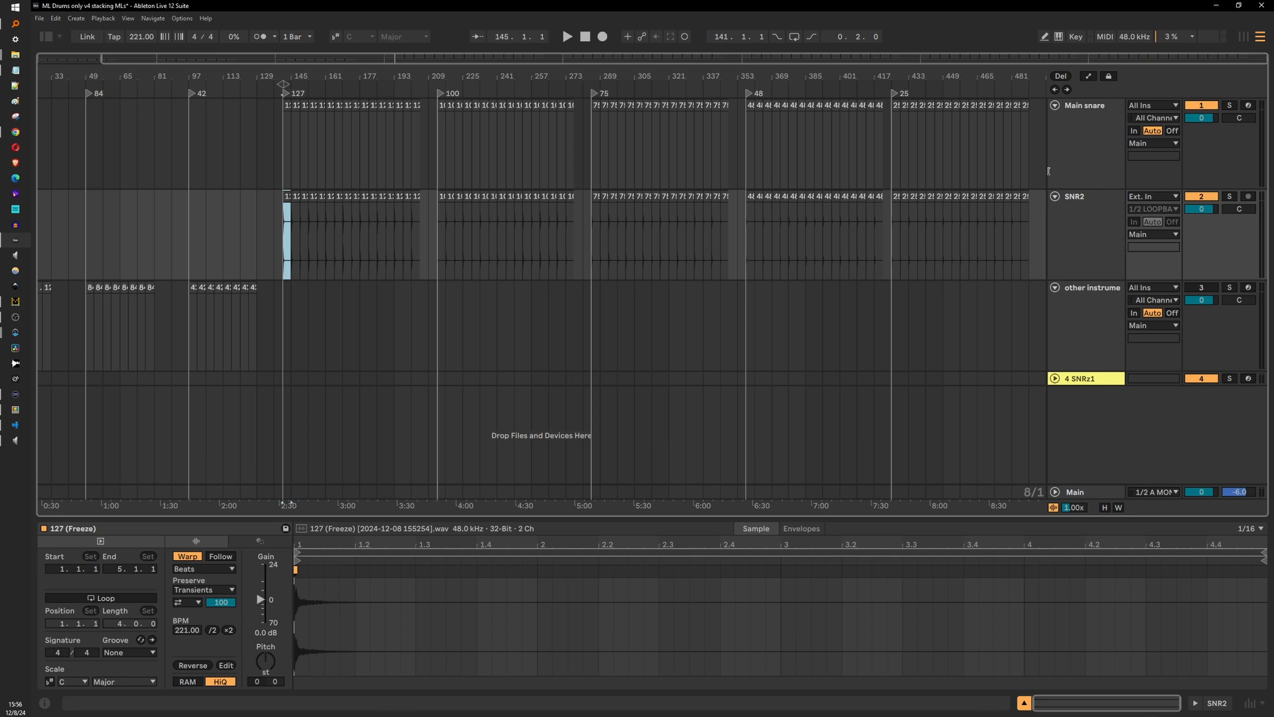
pyautogui.click(1083, 379)
pyautogui.doubleClick(1092, 379)
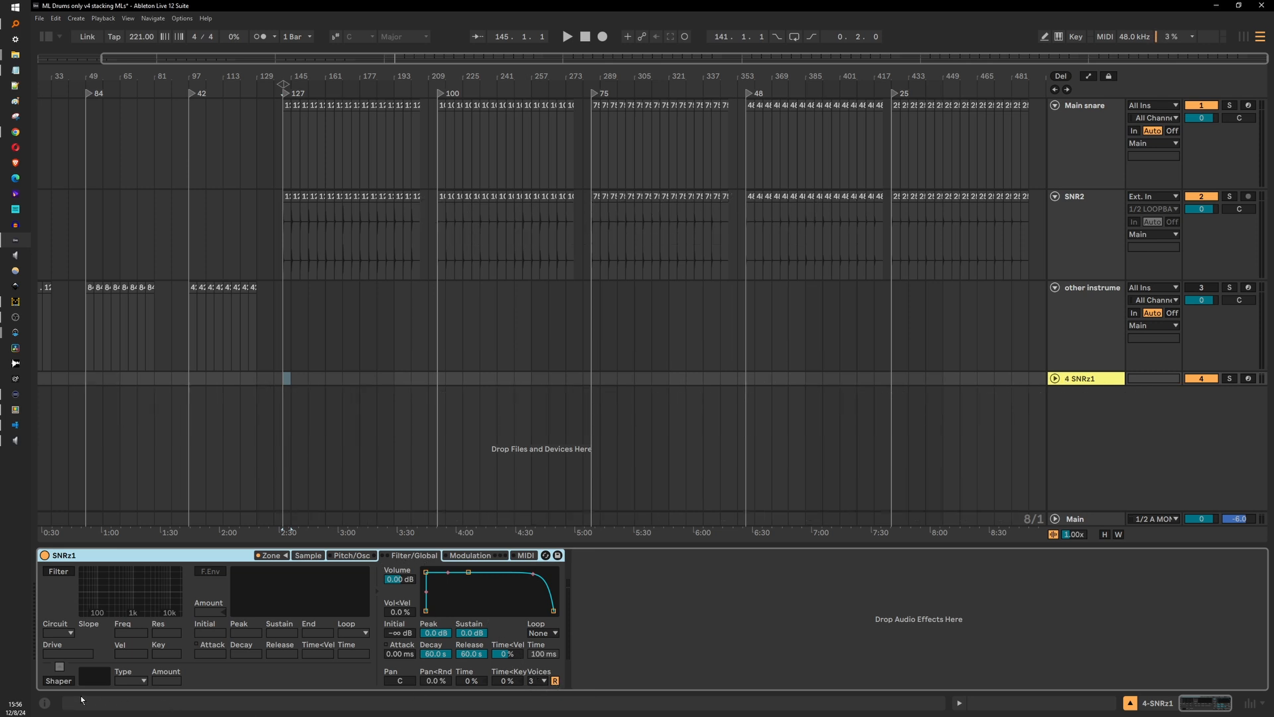
# Show the Info View and inspect the points of the SNRz1 sampler's volume envelope
pyautogui.click(45, 705)
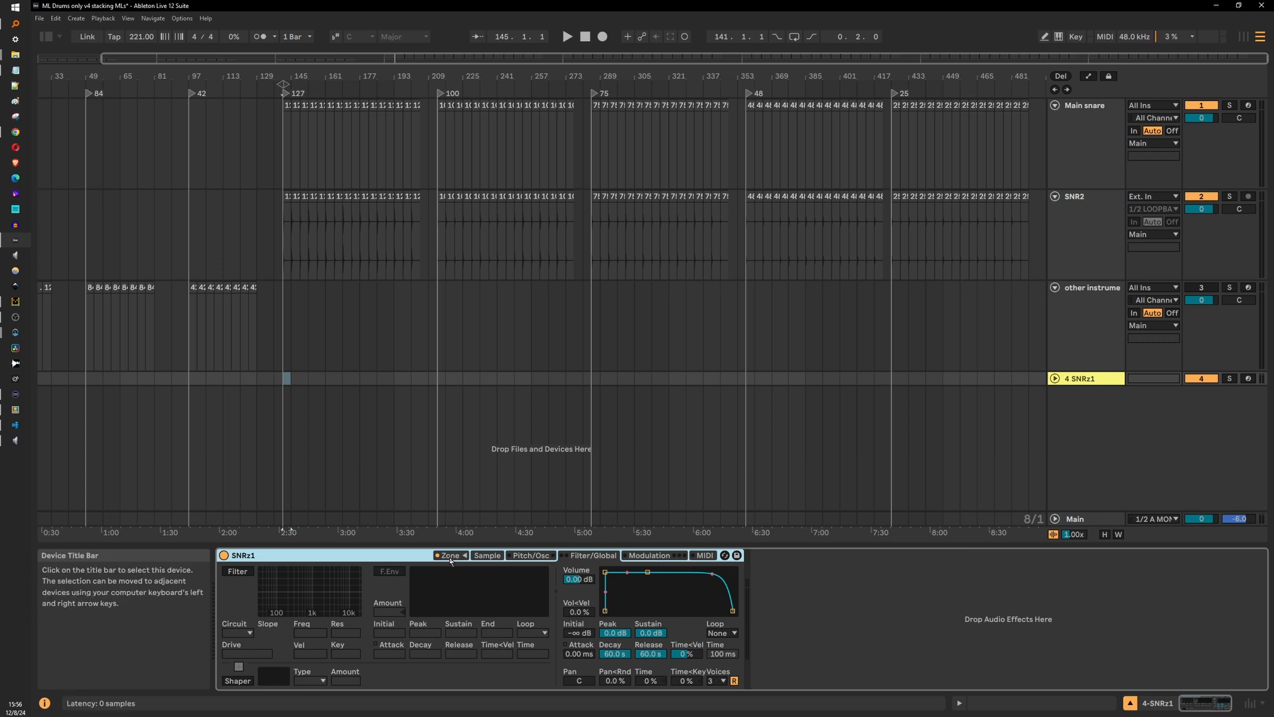
pyautogui.click(605, 572)
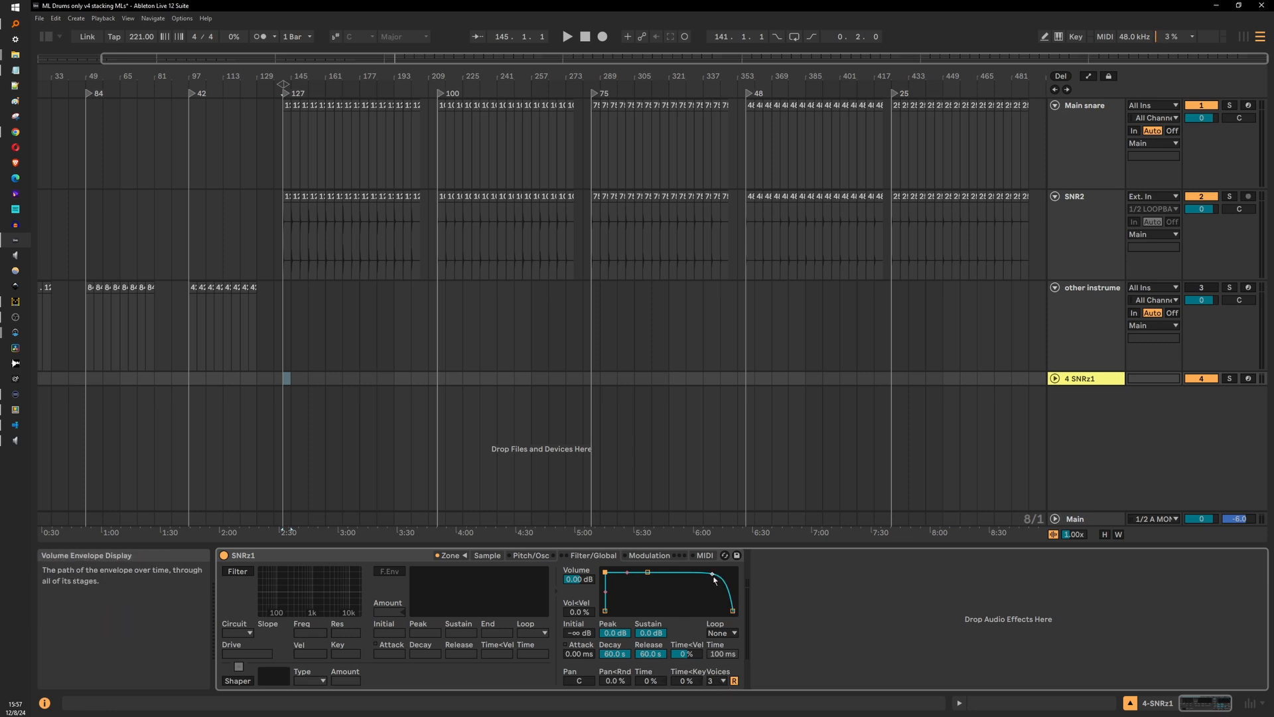
pyautogui.moveTo(713, 574); pyautogui.dragTo(715, 576)
# Open and enlarge the sampler's zone editor, and delete all the existing sample layers
pyautogui.click(458, 556)
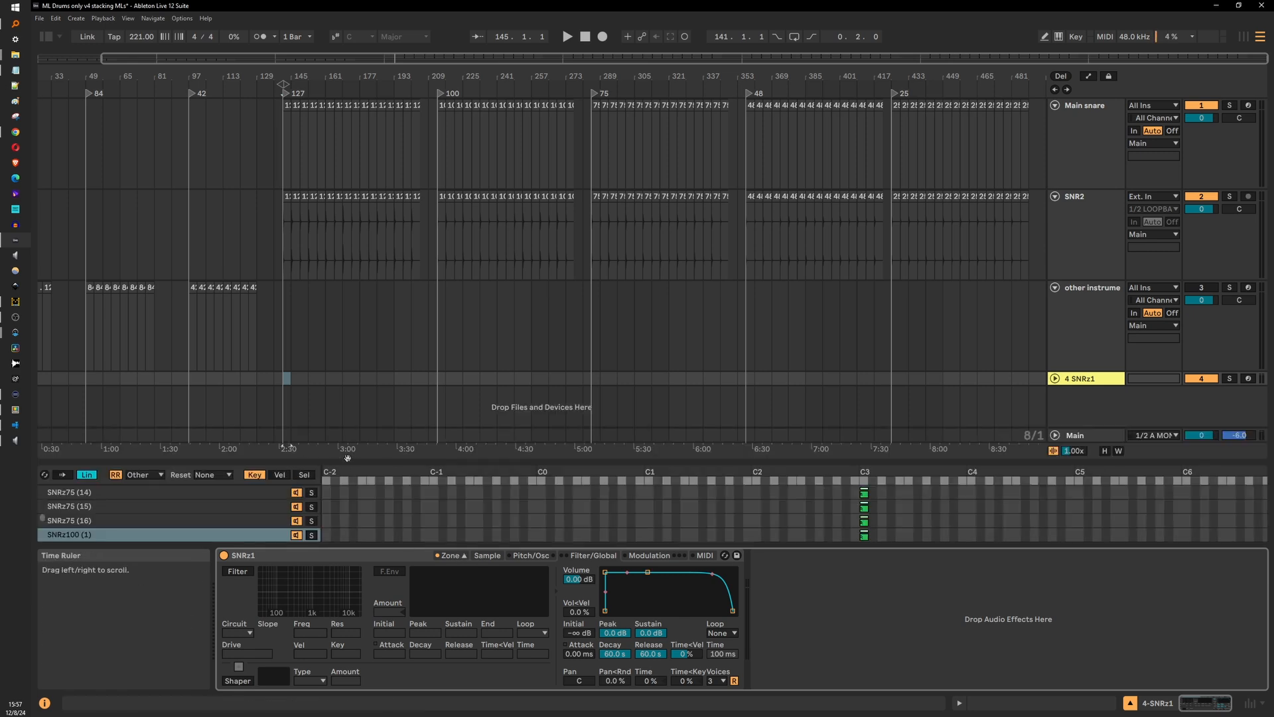
pyautogui.moveTo(372, 200); pyautogui.dragTo(373, 139)
pyautogui.scroll(-3, 158, 252)
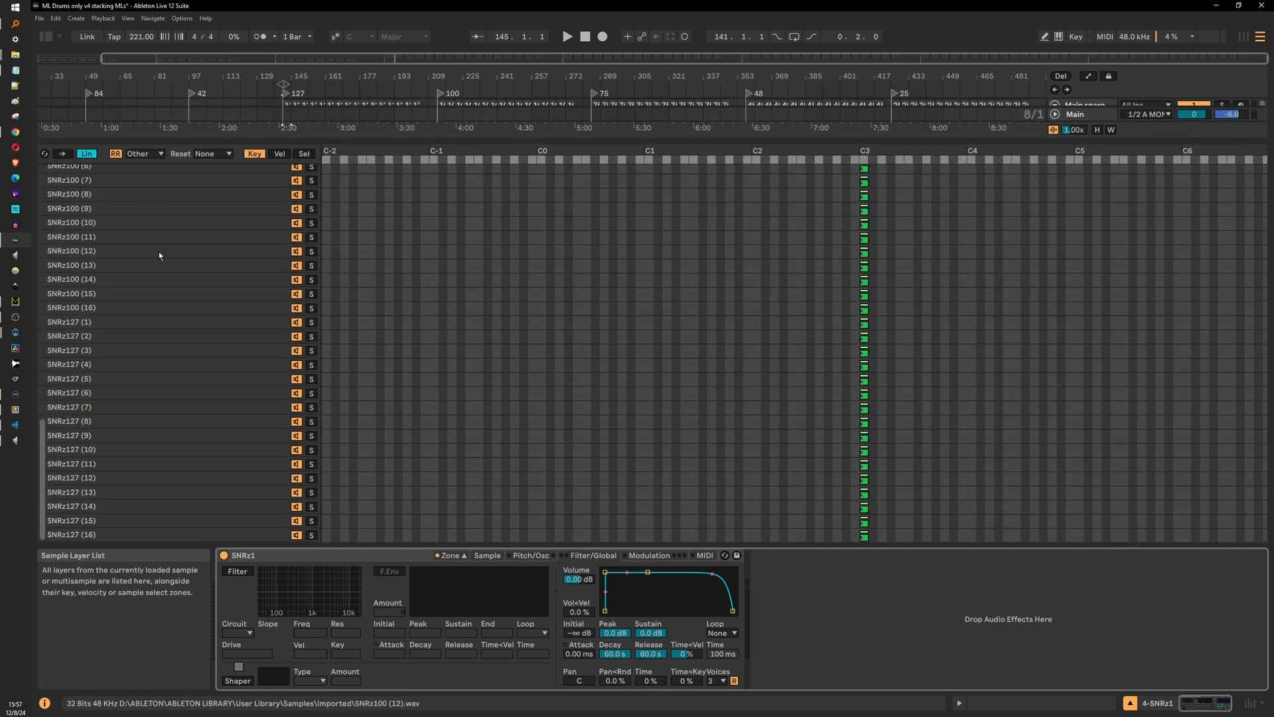
pyautogui.click(157, 364)
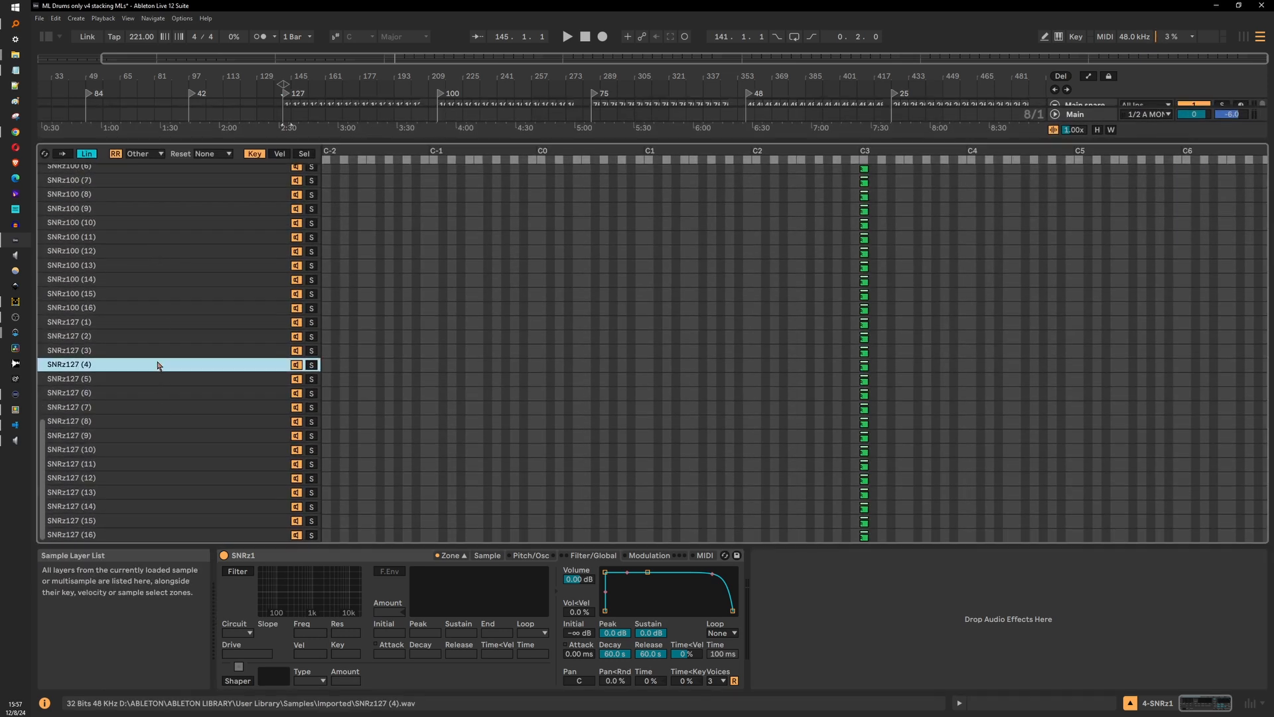
pyautogui.hotkey('ctrl', 'a')
pyautogui.press('Delete')
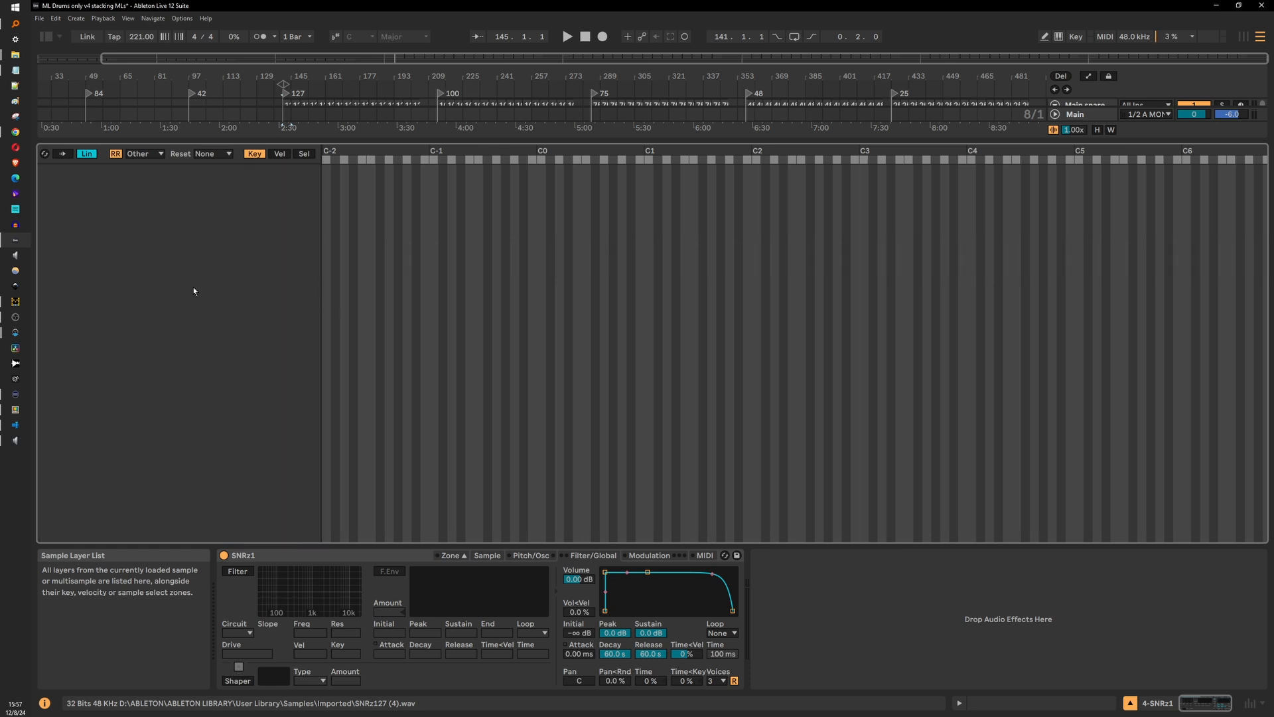
# Switch to the SNR1 - noisy folder in File Explorer and load all its SNRz WAV files into the sampler's empty layer list
pyautogui.moveTo(15, 54)
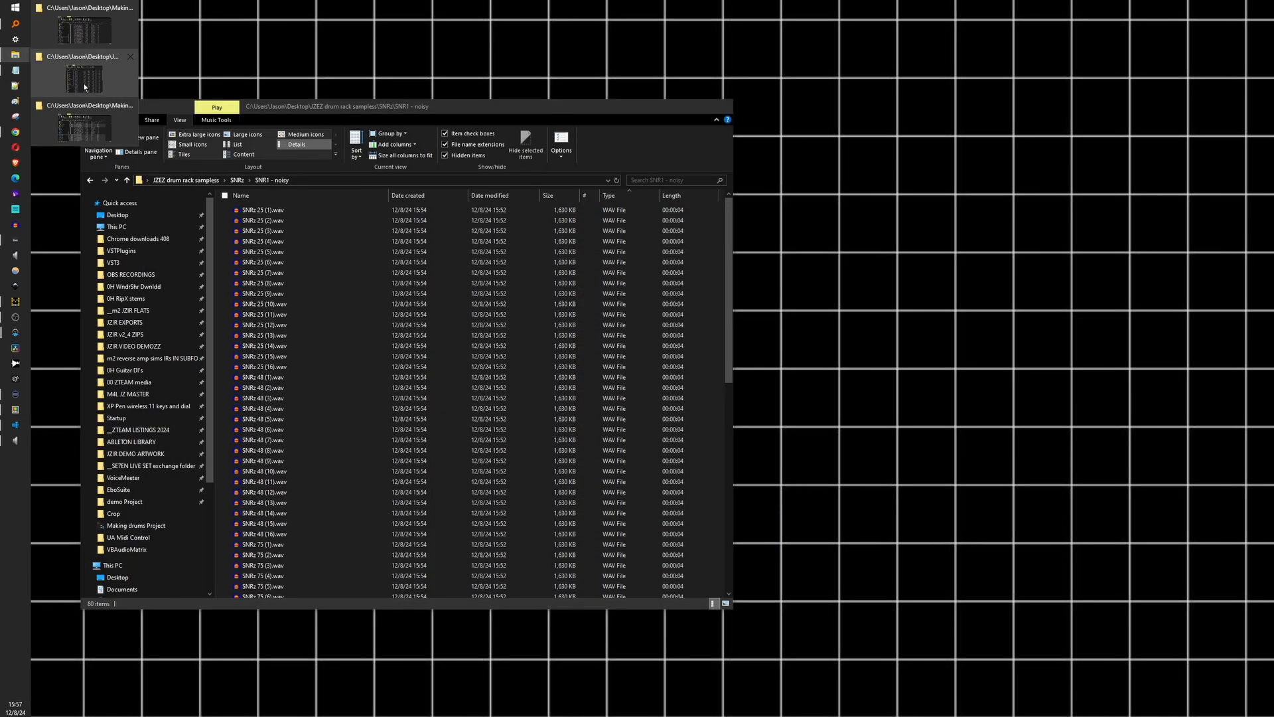
pyautogui.click(85, 87)
pyautogui.moveTo(455, 113); pyautogui.dragTo(855, 103)
pyautogui.scroll(-14, 719, 360)
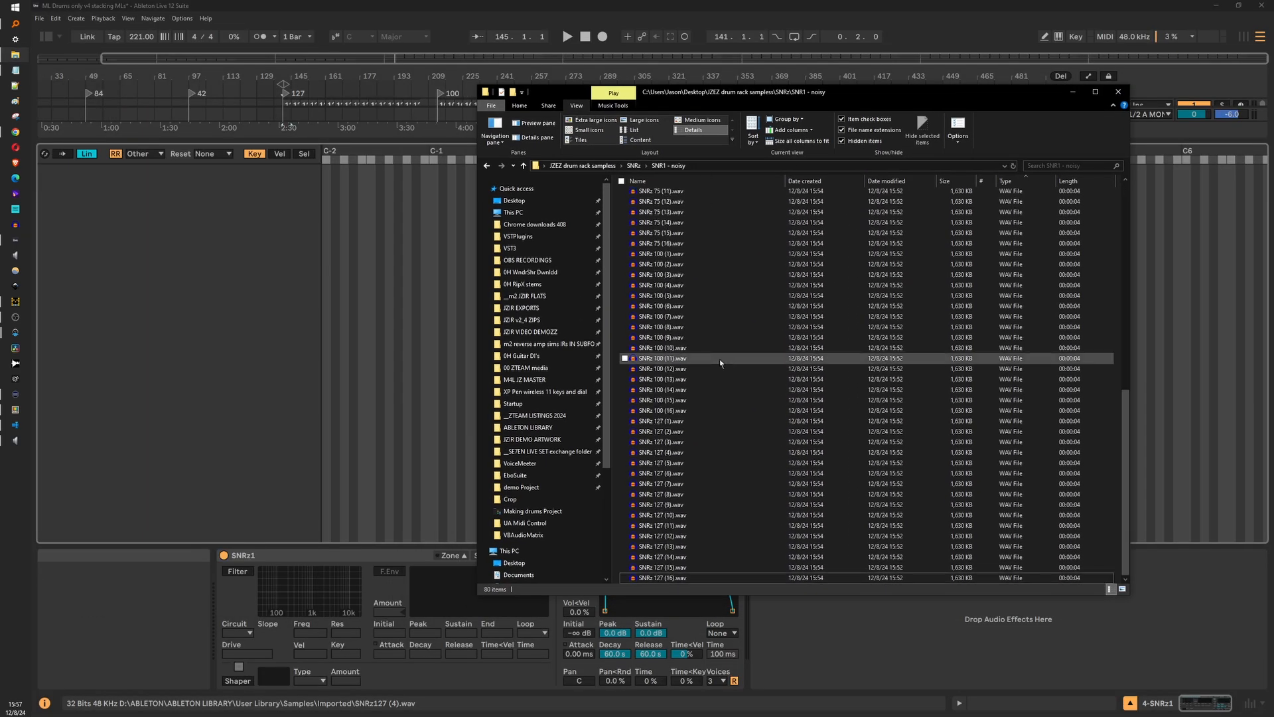
pyautogui.click(664, 577)
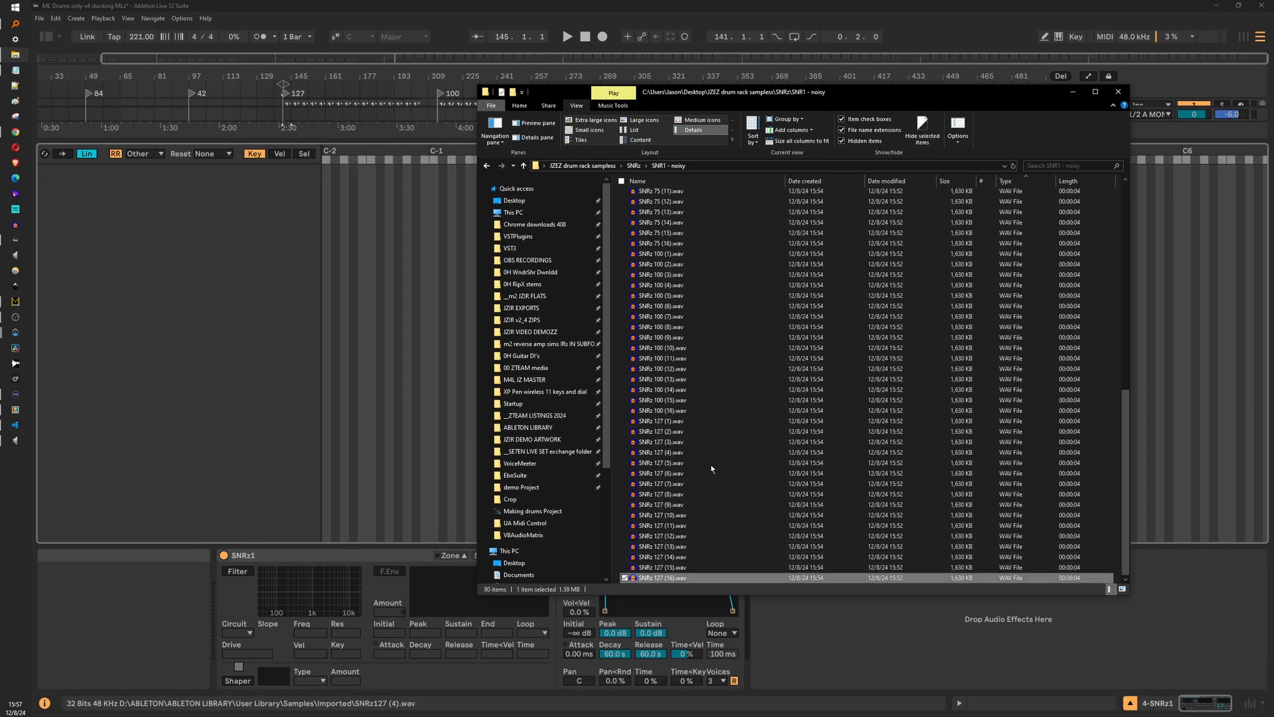
pyautogui.scroll(14, 698, 309)
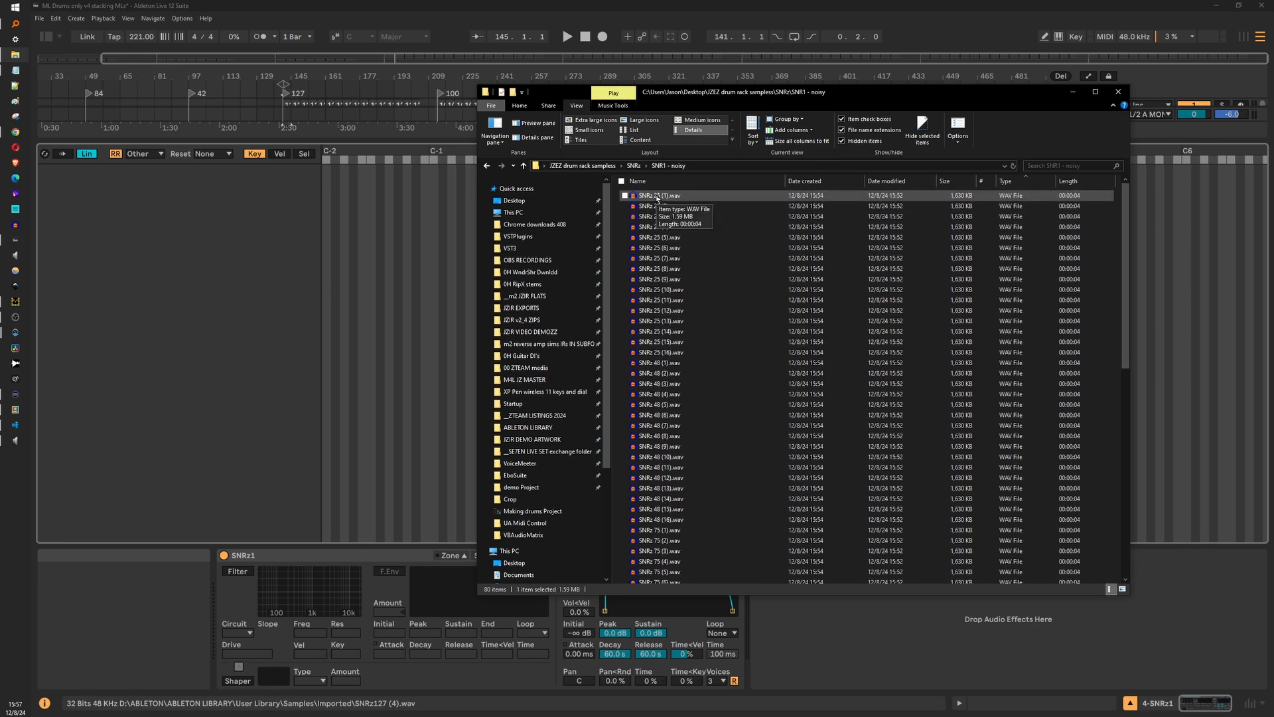
pyautogui.hotkey('ctrl', 'a')
pyautogui.moveTo(657, 197); pyautogui.dragTo(181, 252)
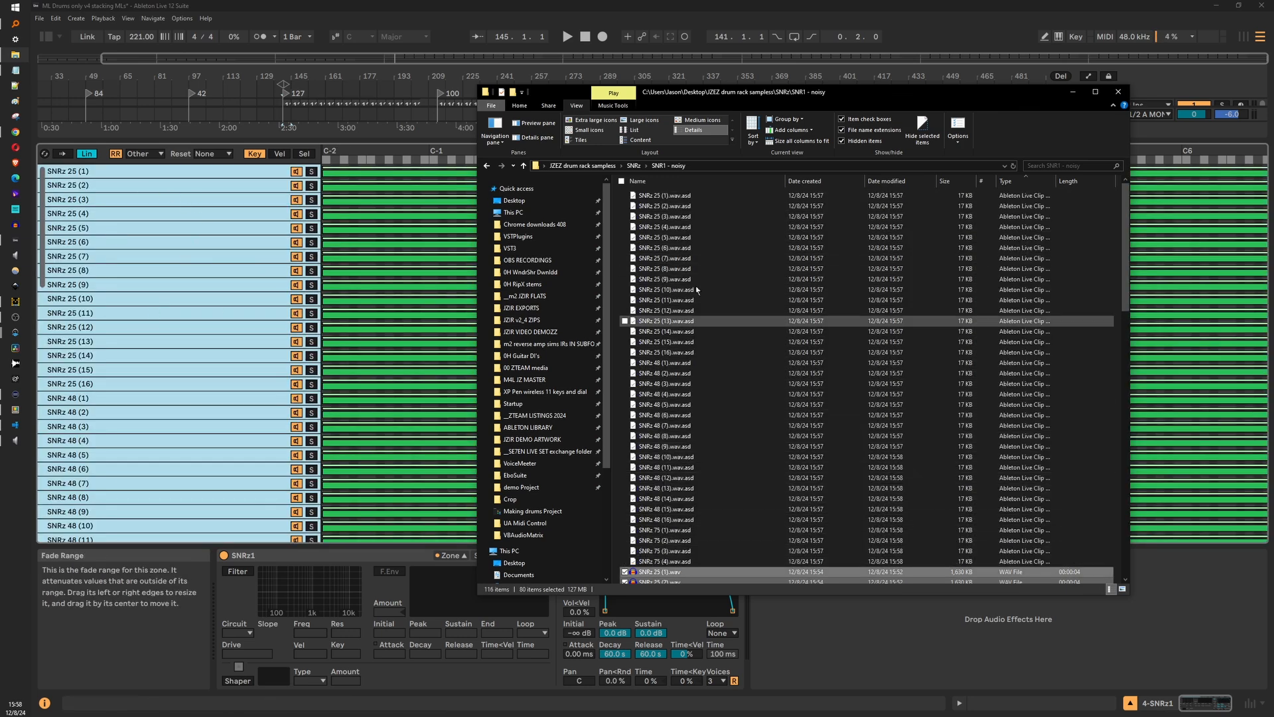
# Limit the key range of all the sample layers to the single note C3
pyautogui.click(166, 173)
pyautogui.hotkey('ctrl', 'a')
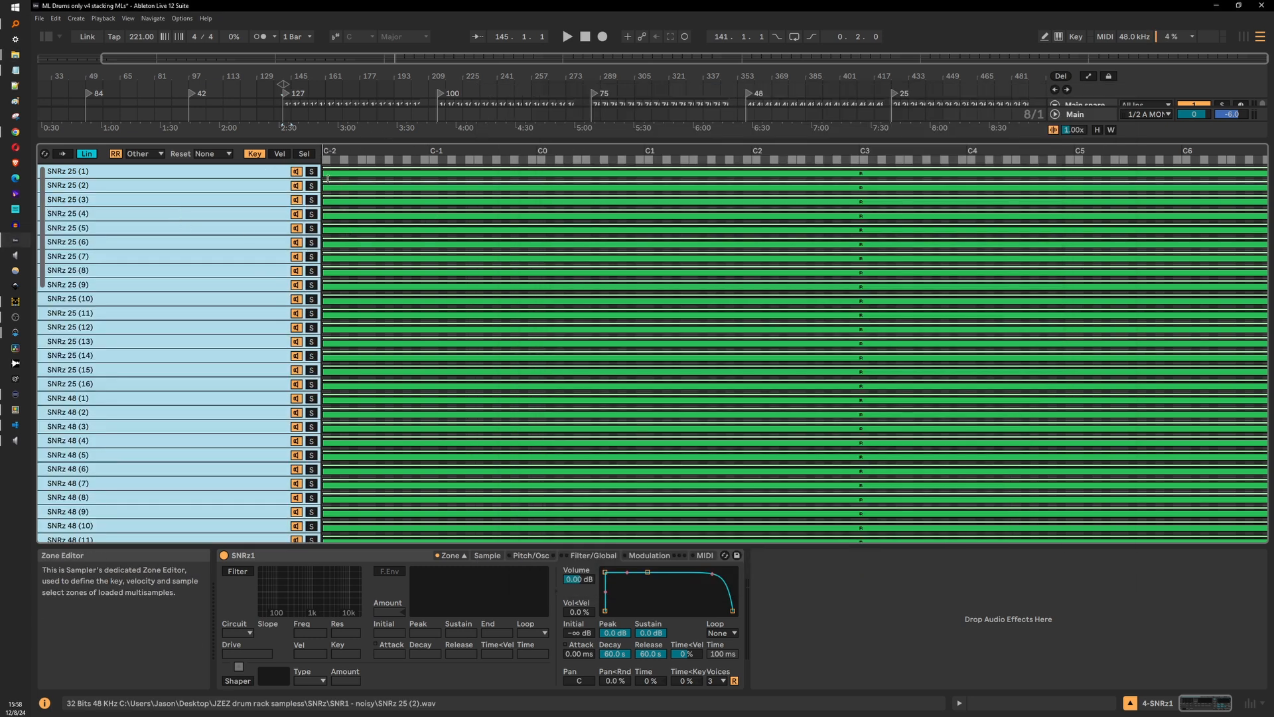
pyautogui.moveTo(324, 182); pyautogui.dragTo(860, 184)
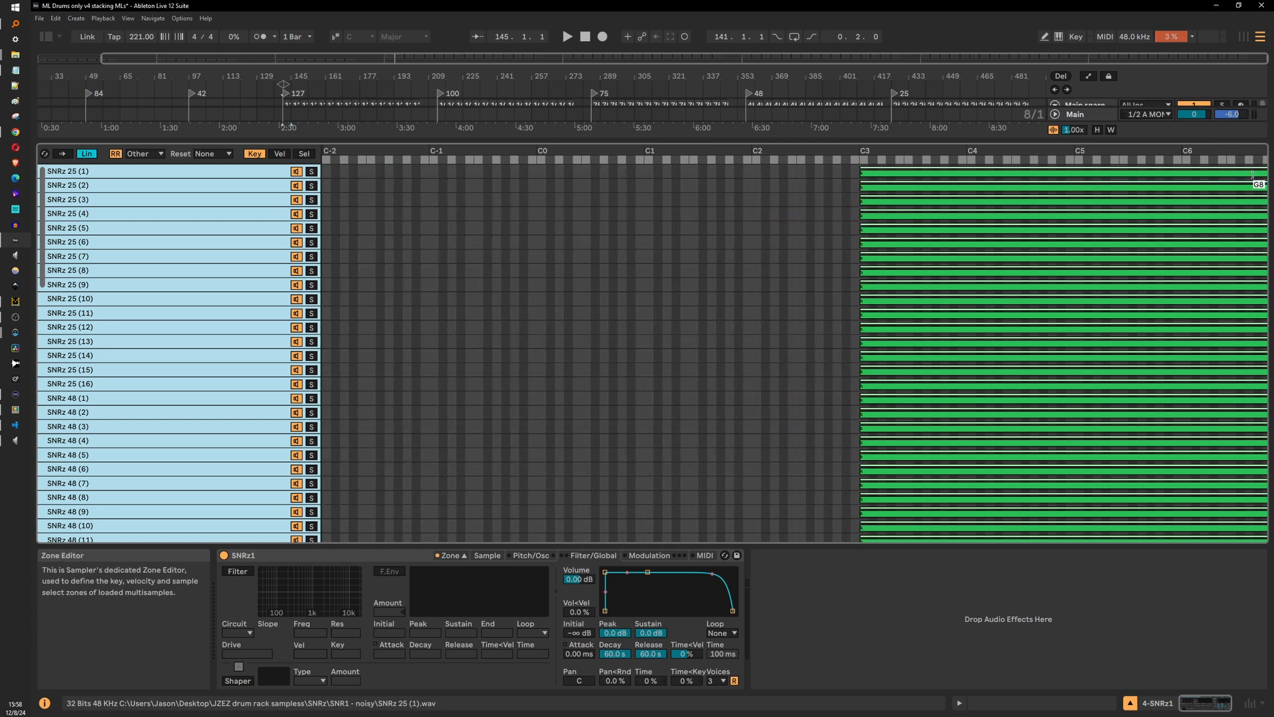
pyautogui.moveTo(1252, 175); pyautogui.dragTo(855, 184)
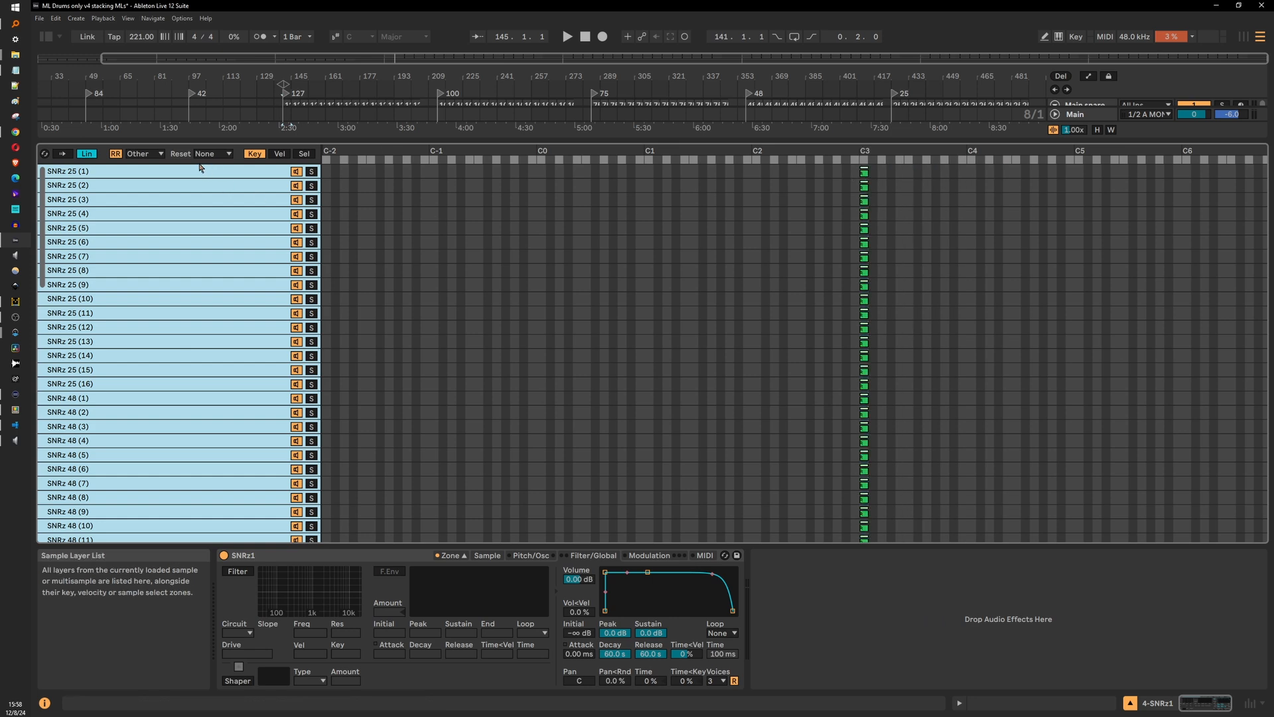
pyautogui.click(116, 154)
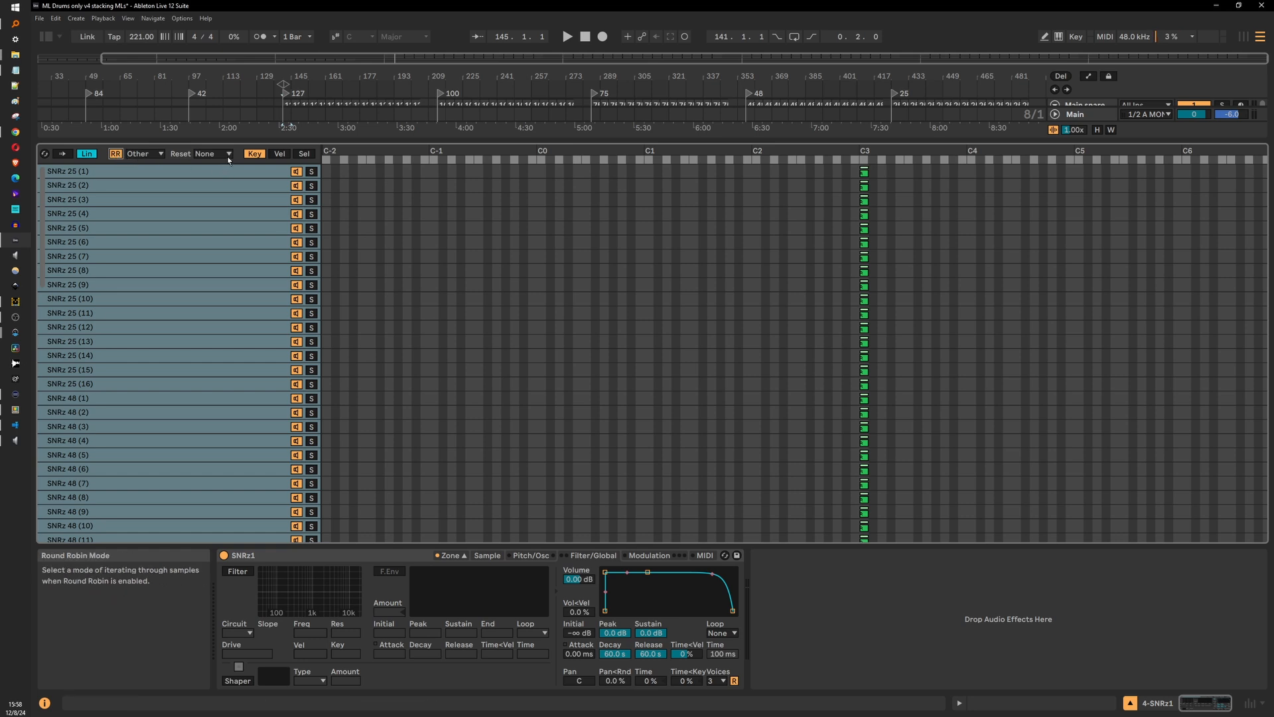
# Show the velocity zones and set all sixteen SNRz 25 layers to the velocity range 1 to 25
pyautogui.click(280, 154)
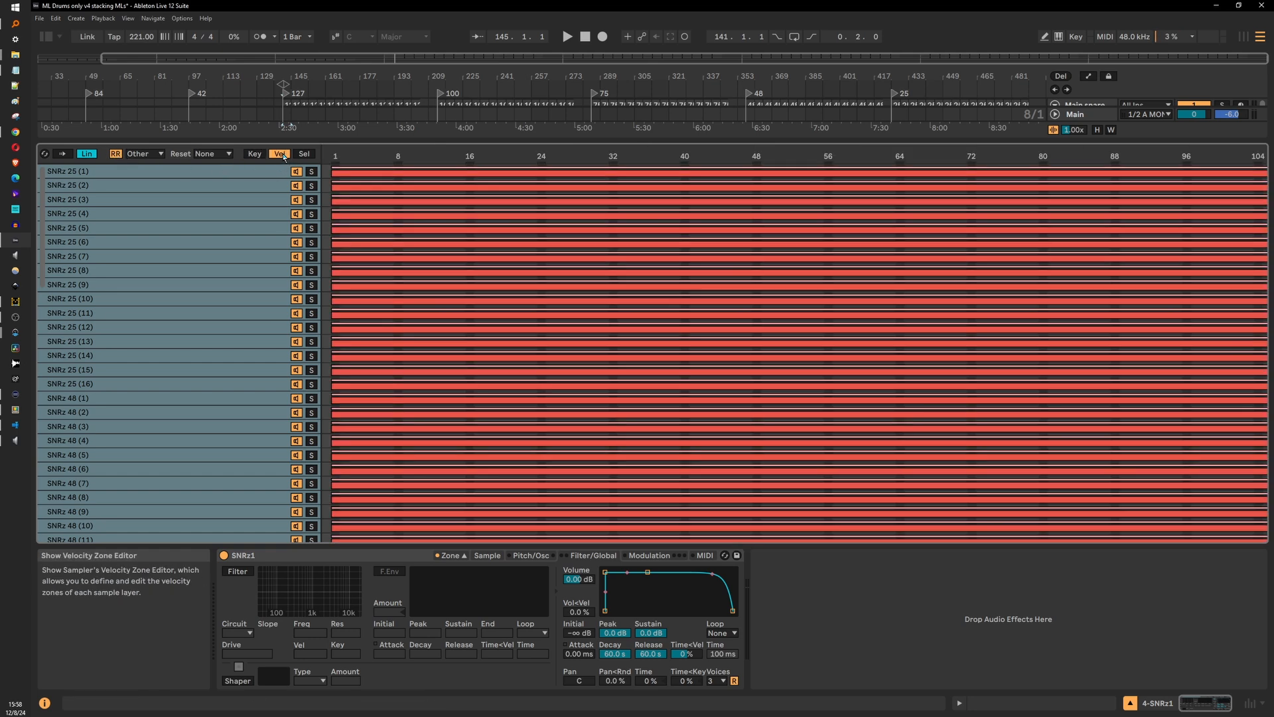
pyautogui.click(219, 172)
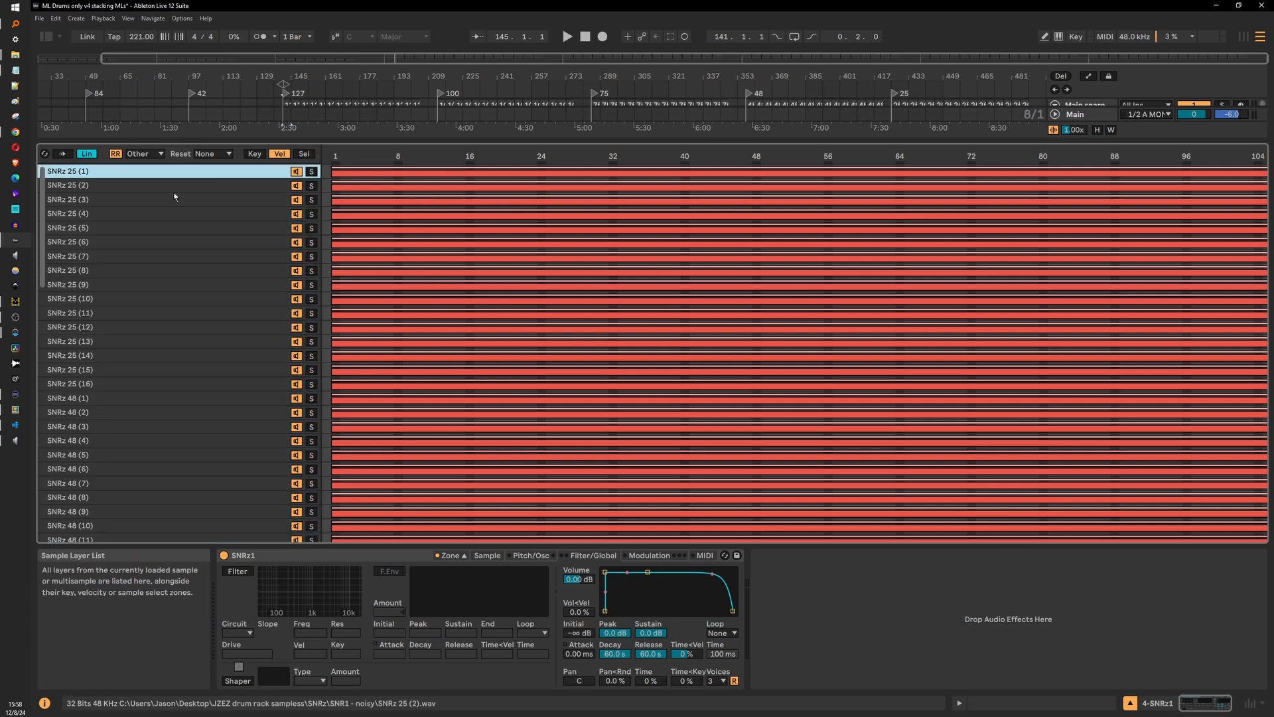
pyautogui.keyDown('shift'); pyautogui.click(178, 291); pyautogui.keyUp('shift')
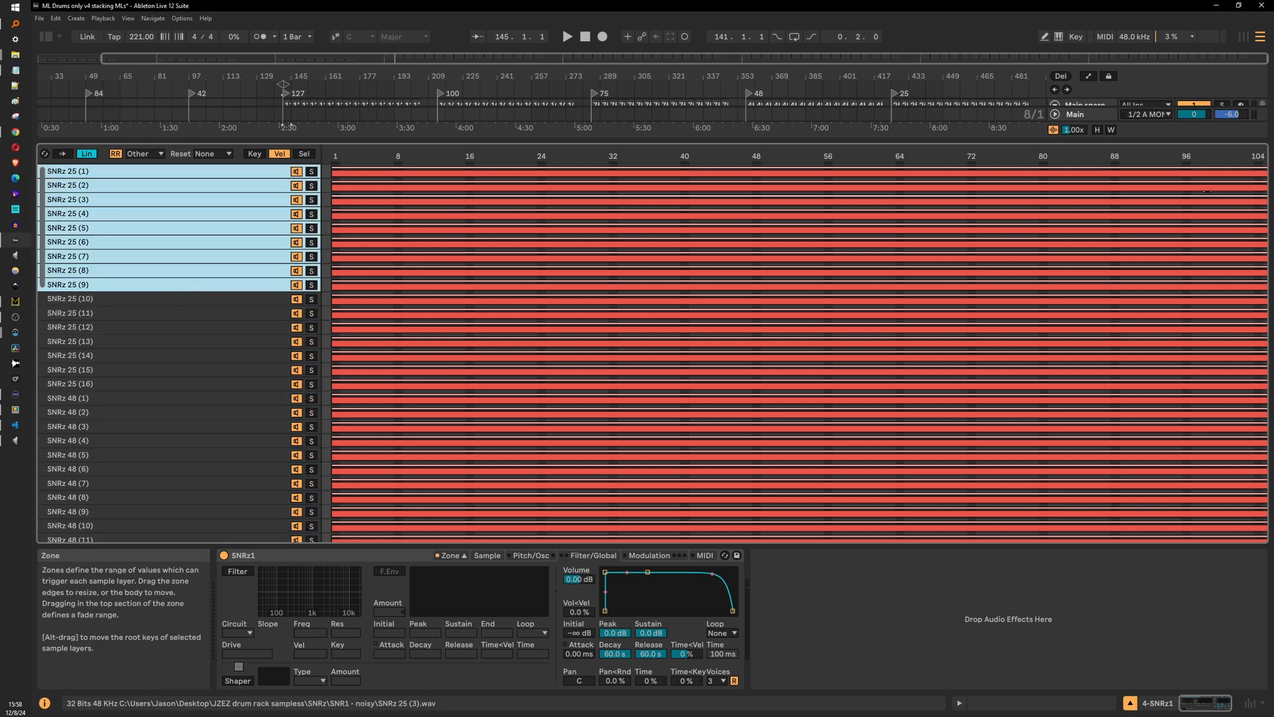
pyautogui.moveTo(1266, 160); pyautogui.dragTo(555, 157)
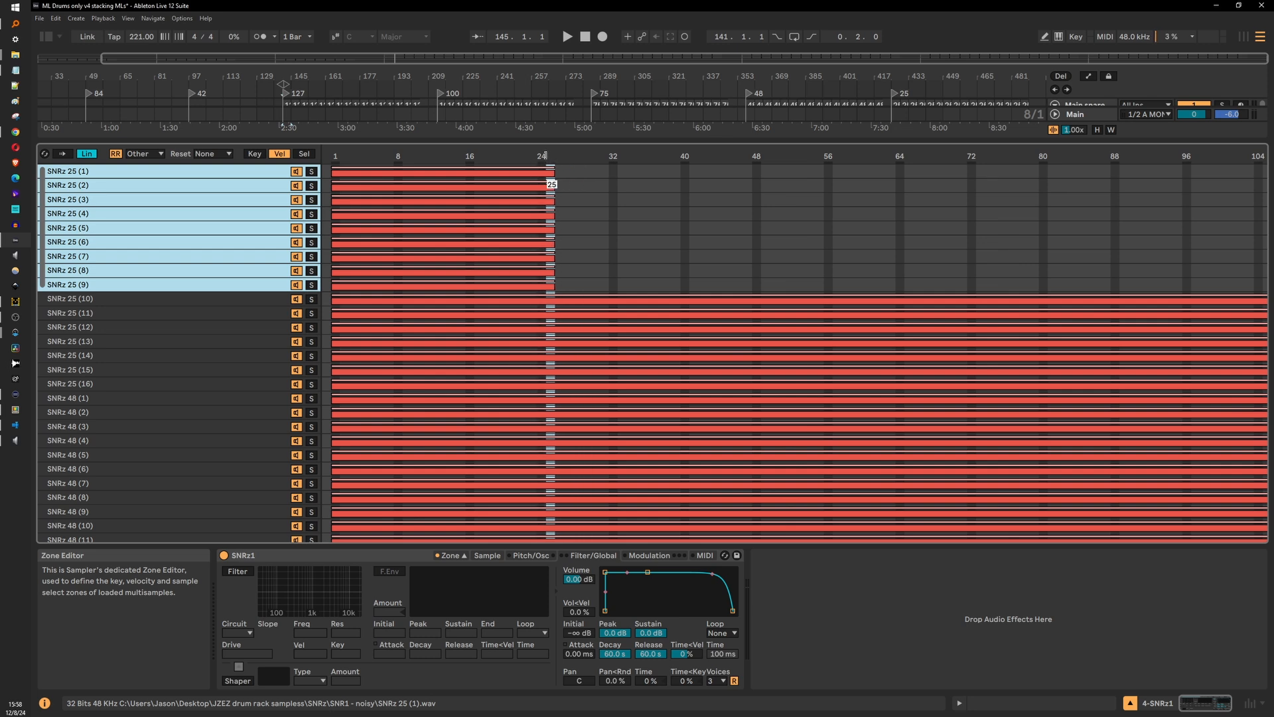
pyautogui.click(247, 302)
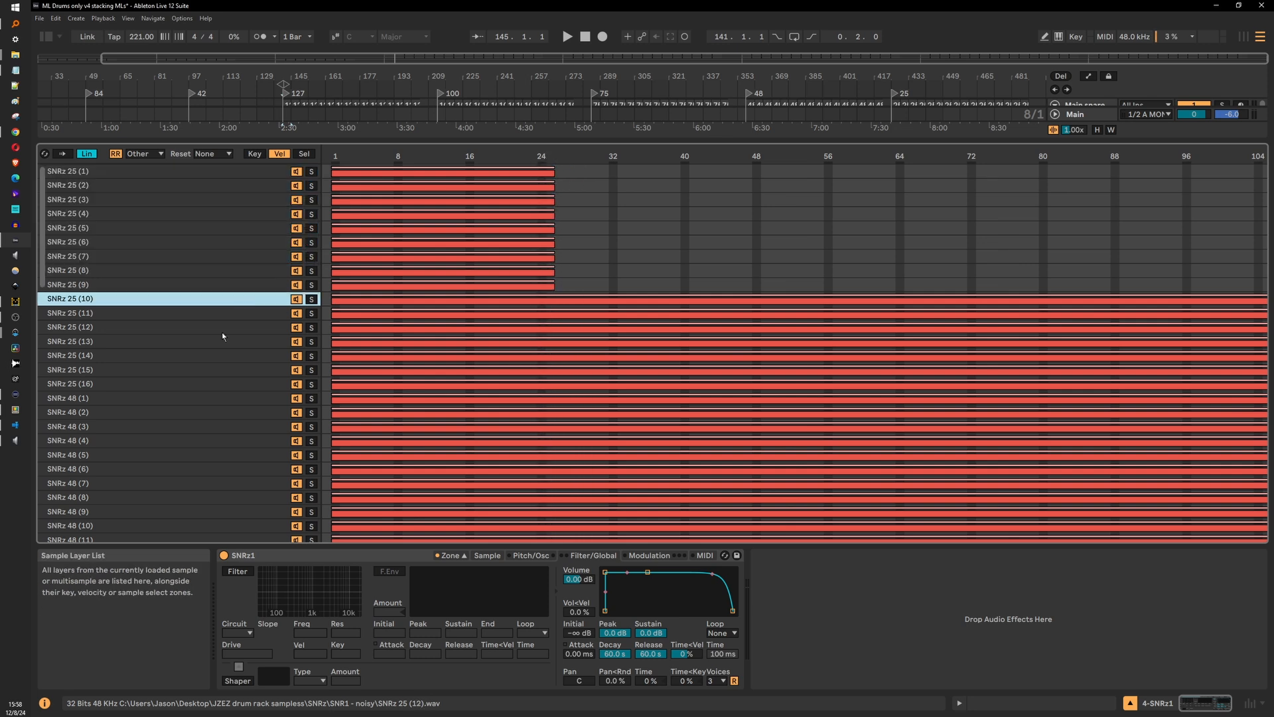
pyautogui.keyDown('shift'); pyautogui.click(178, 386); pyautogui.keyUp('shift')
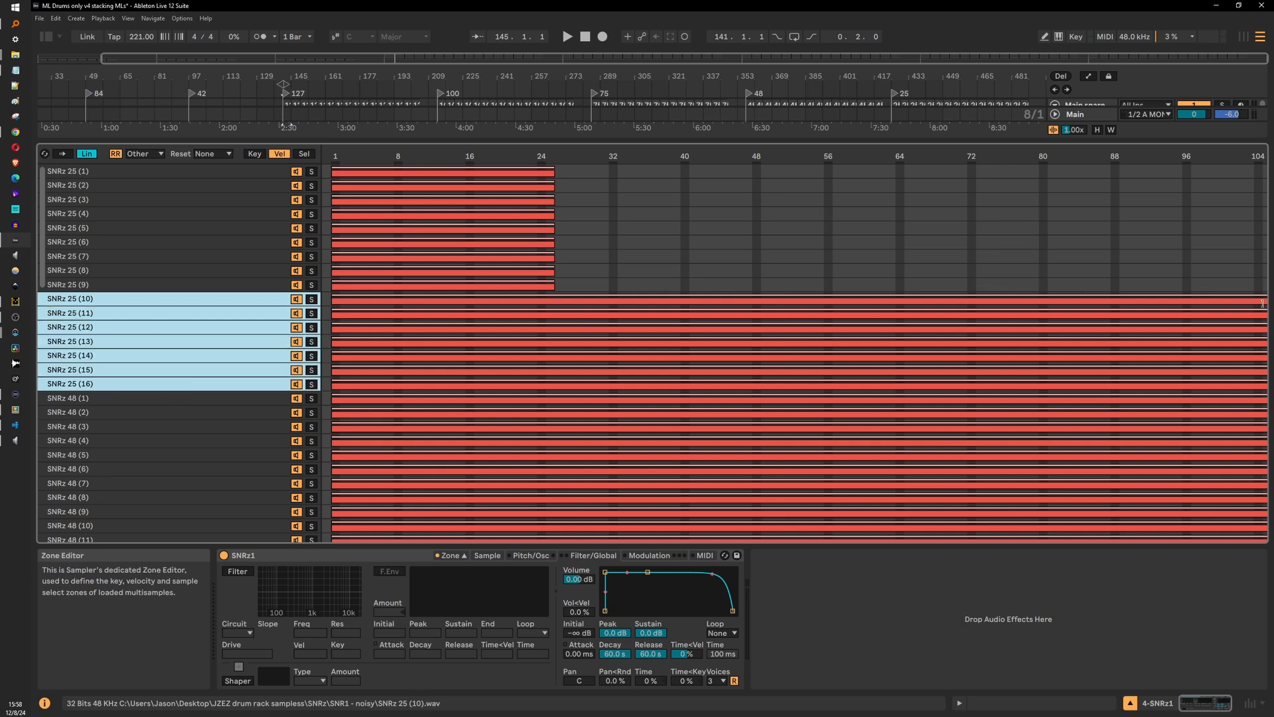
pyautogui.moveTo(1263, 304); pyautogui.dragTo(555, 307)
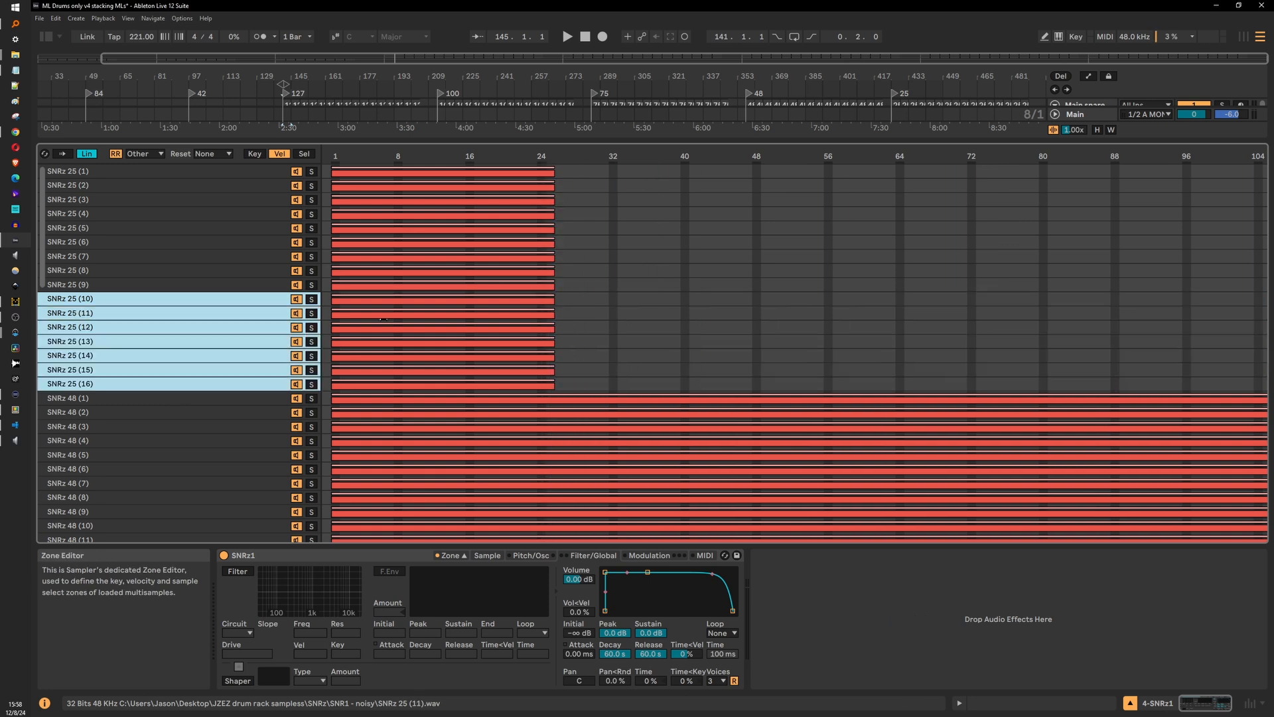
# Set the velocity range of all sixteen SNRz 48 layers to 26 to 48
pyautogui.click(130, 400)
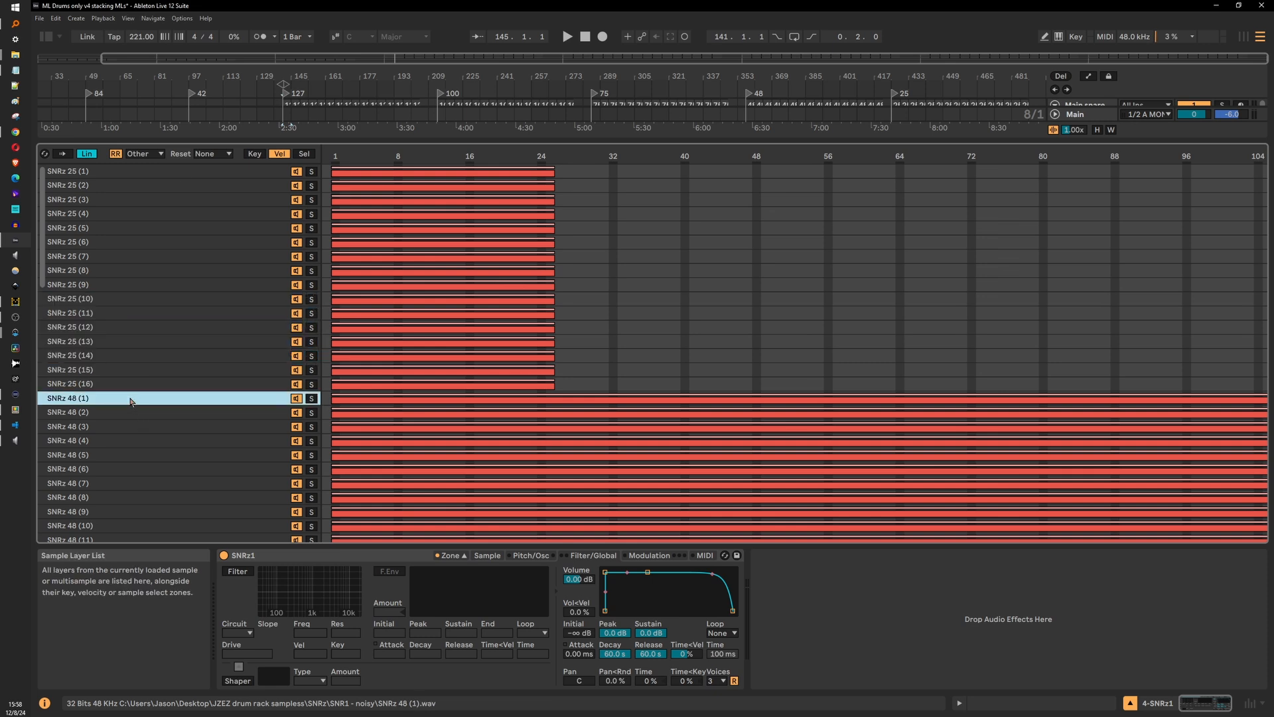
pyautogui.scroll(-5, 142, 428)
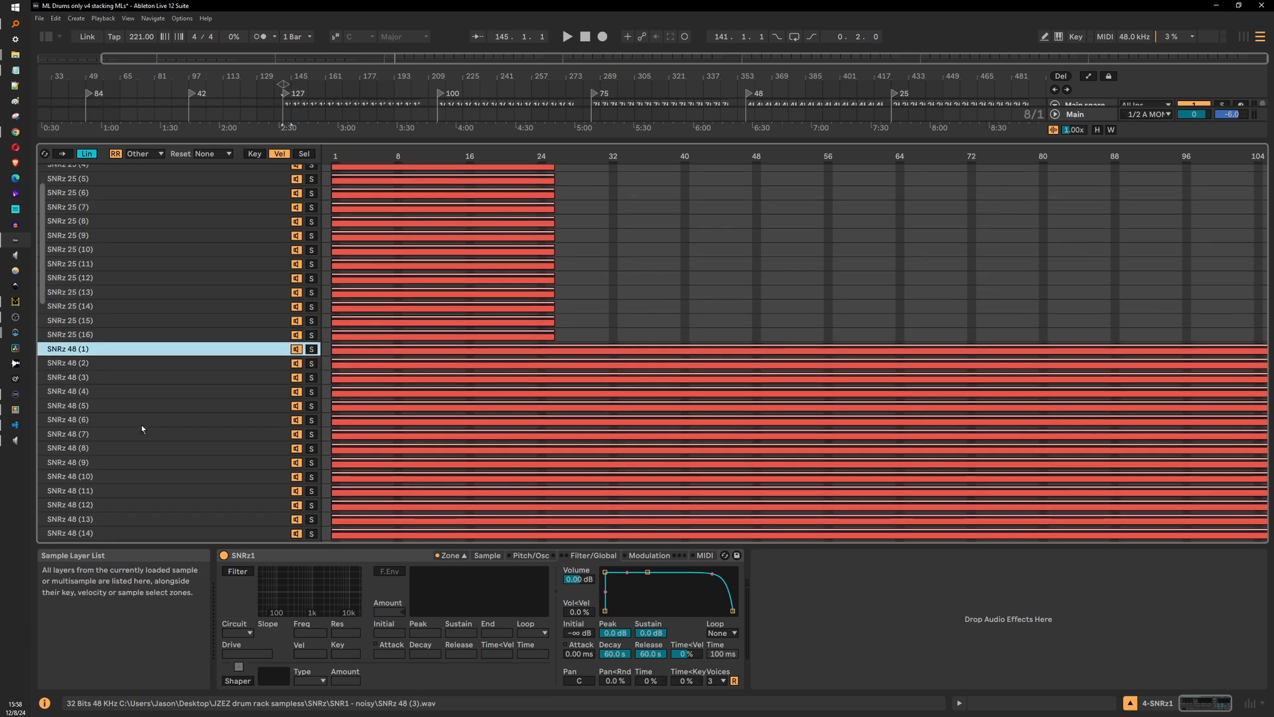
pyautogui.keyDown('shift'); pyautogui.click(127, 465); pyautogui.keyUp('shift')
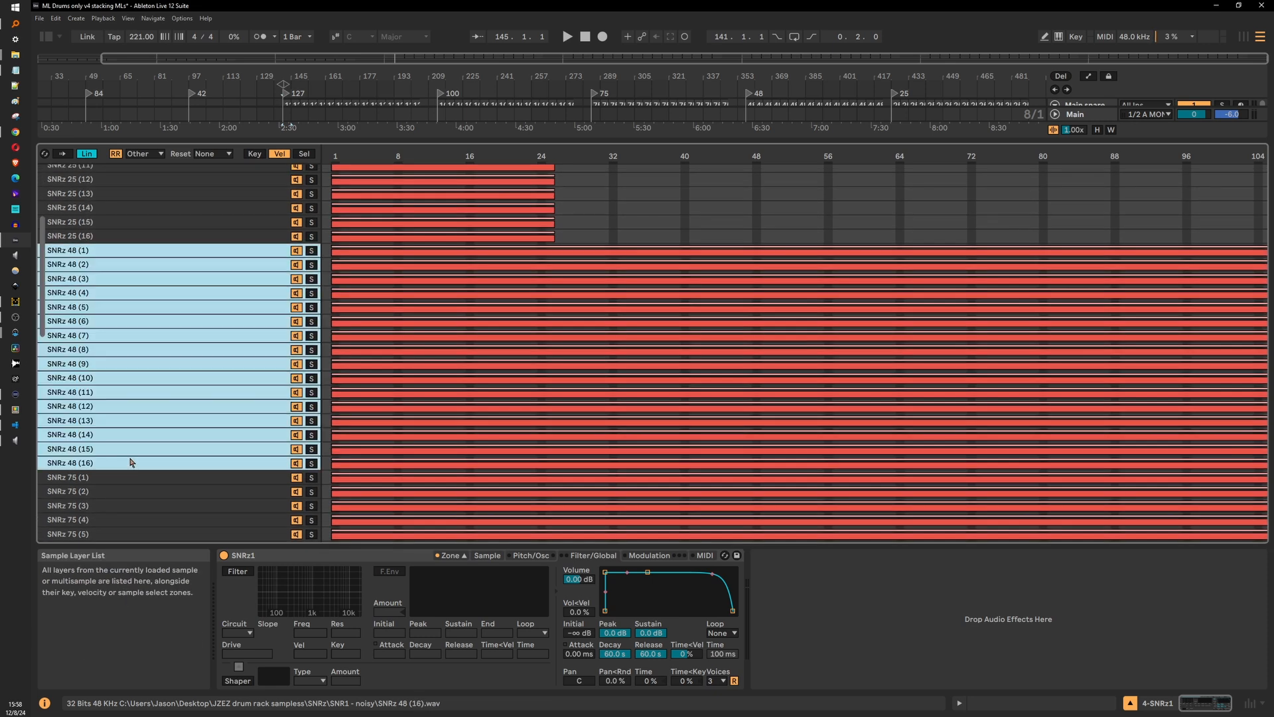
pyautogui.moveTo(357, 251); pyautogui.dragTo(558, 265)
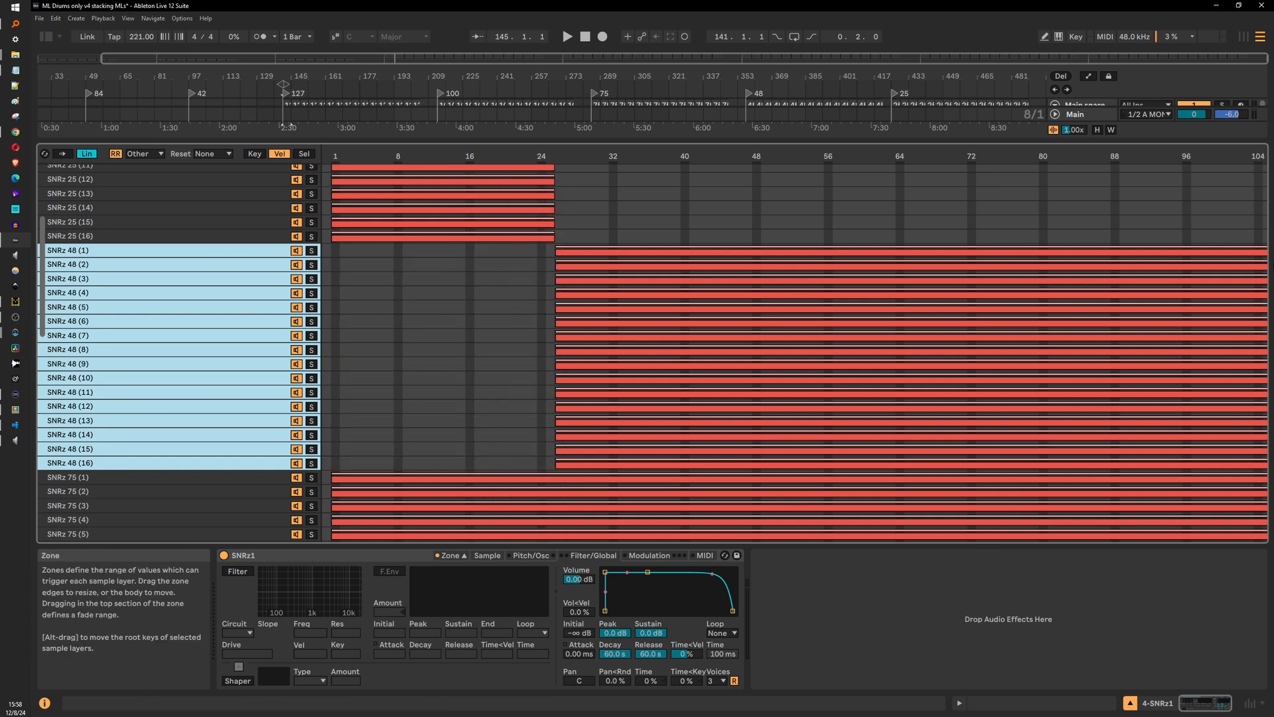
pyautogui.moveTo(1263, 257); pyautogui.dragTo(756, 254)
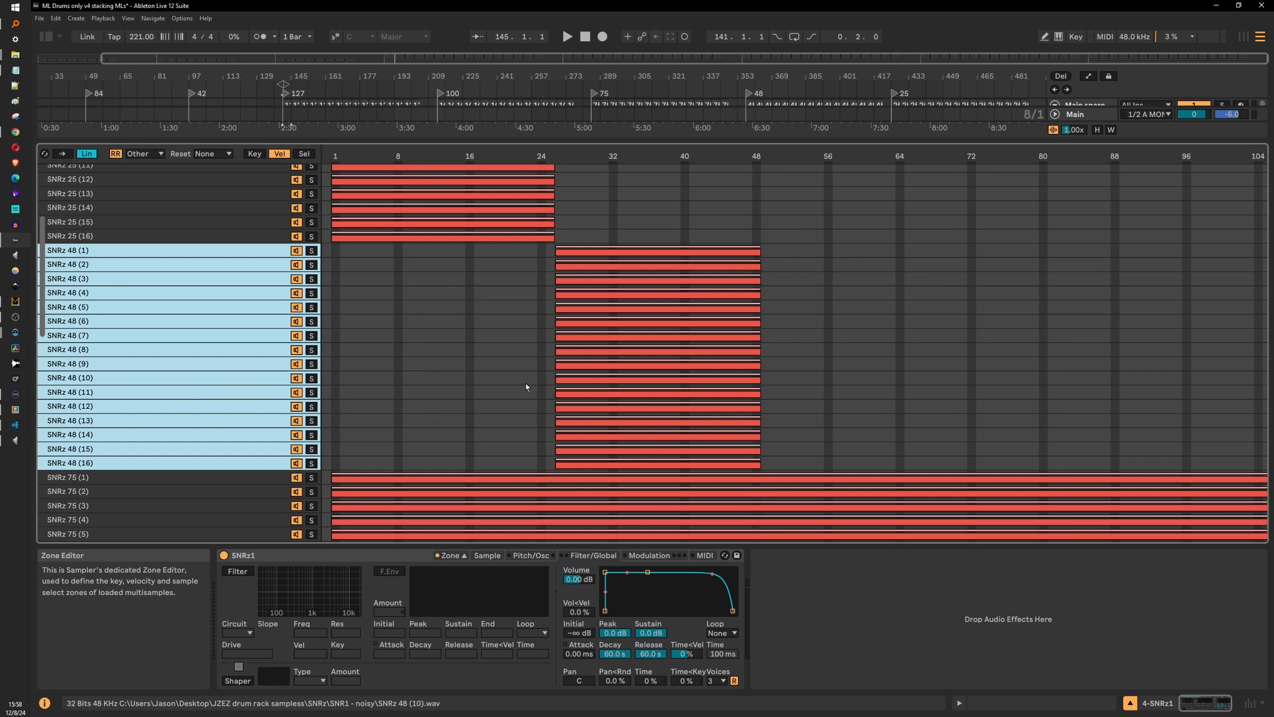
# Set the velocity range of all sixteen SNRz 75 layers to 49 to 75
pyautogui.click(190, 477)
pyautogui.scroll(-2, 199, 458)
pyautogui.scroll(-2, 202, 440)
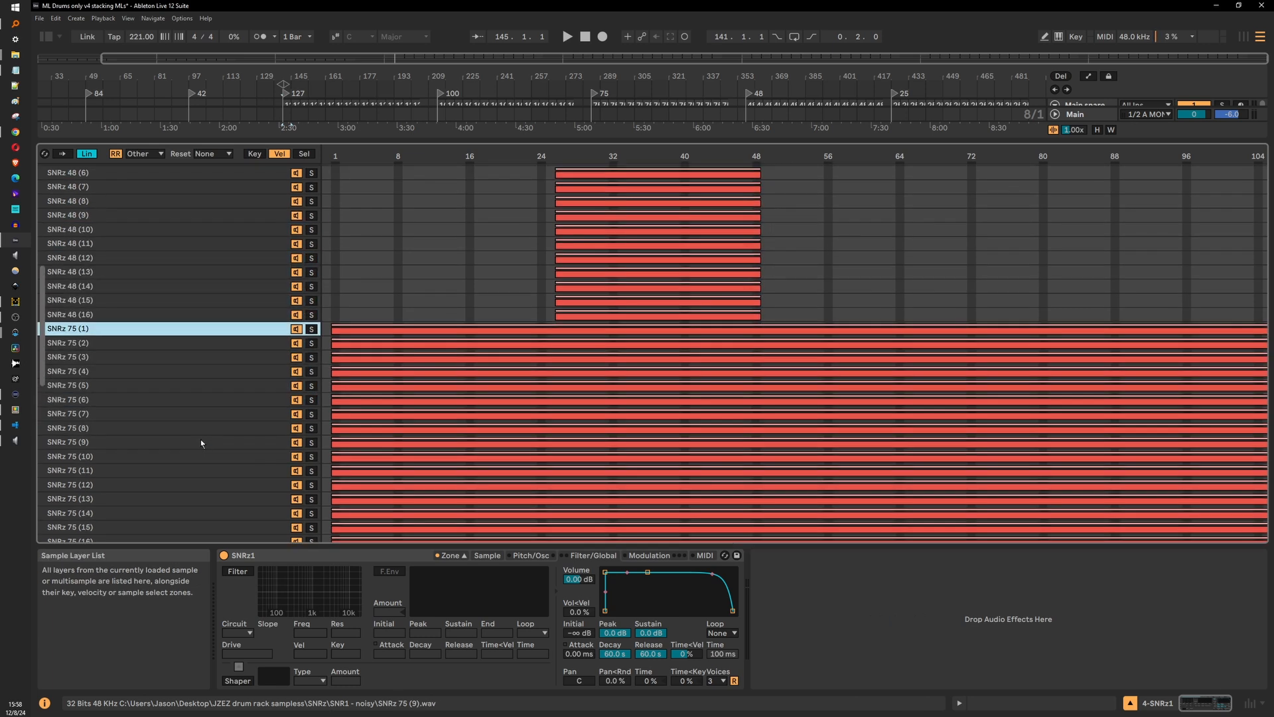
pyautogui.scroll(-2, 200, 425)
pyautogui.keyDown('shift'); pyautogui.click(146, 467); pyautogui.keyUp('shift')
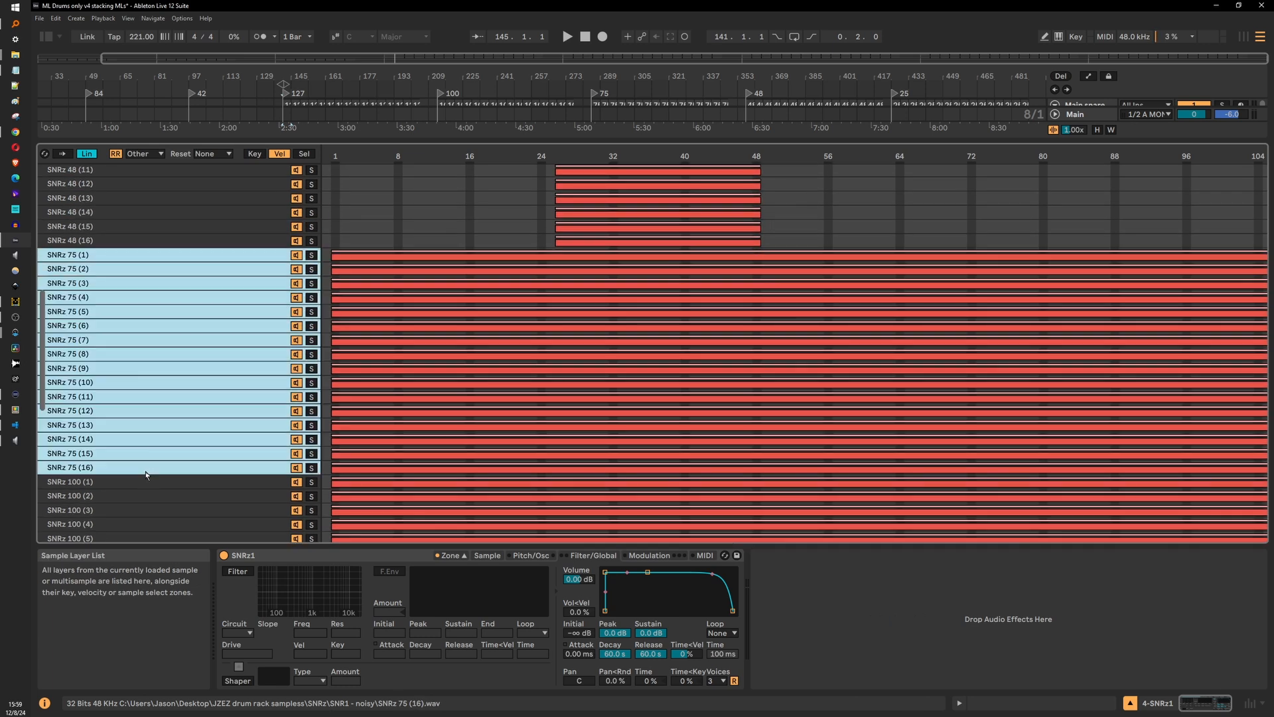
pyautogui.moveTo(333, 265); pyautogui.dragTo(763, 265)
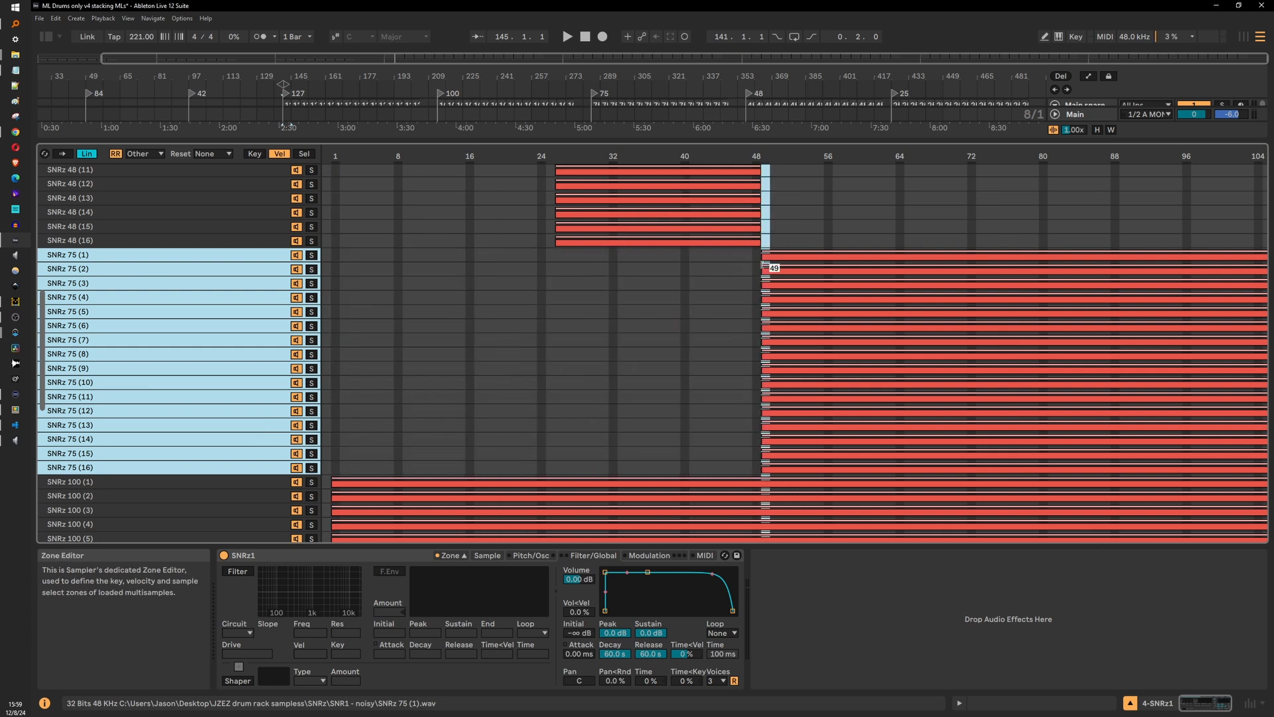
pyautogui.moveTo(1264, 265); pyautogui.dragTo(996, 256)
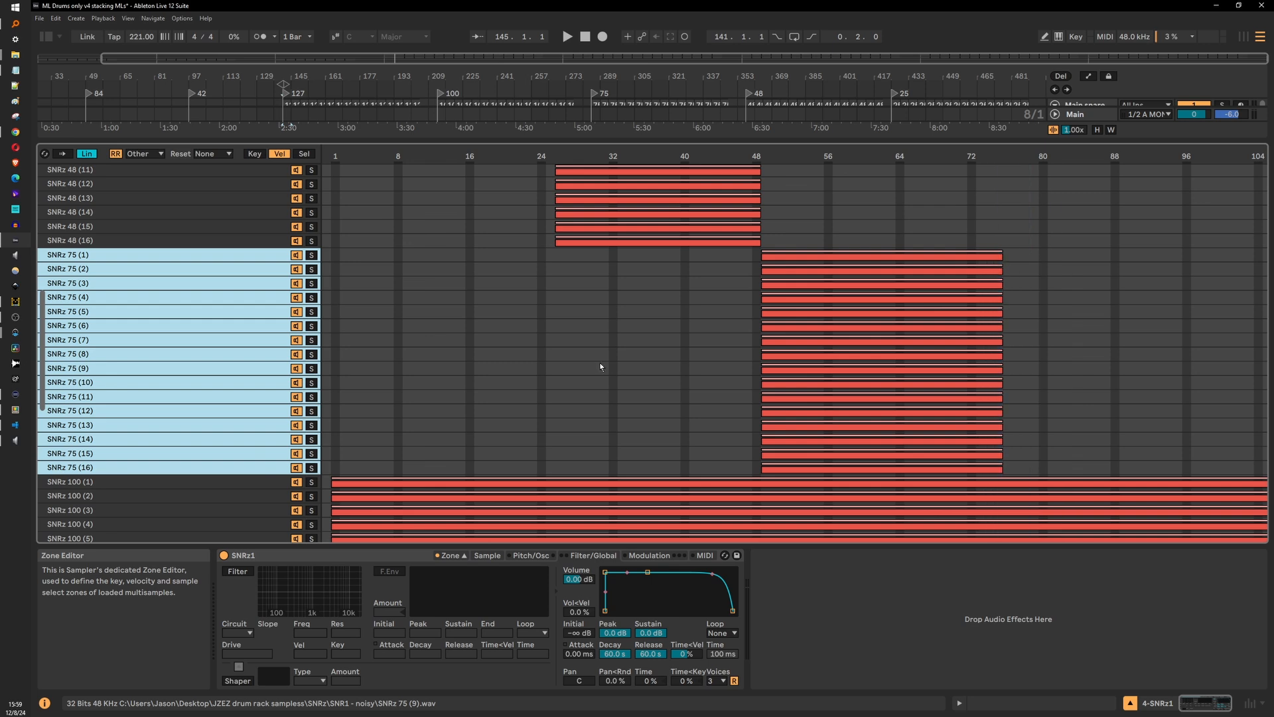
# Set the velocity range of all sixteen SNRz 100 layers to 76 to 100
pyautogui.click(233, 482)
pyautogui.scroll(-3, 219, 485)
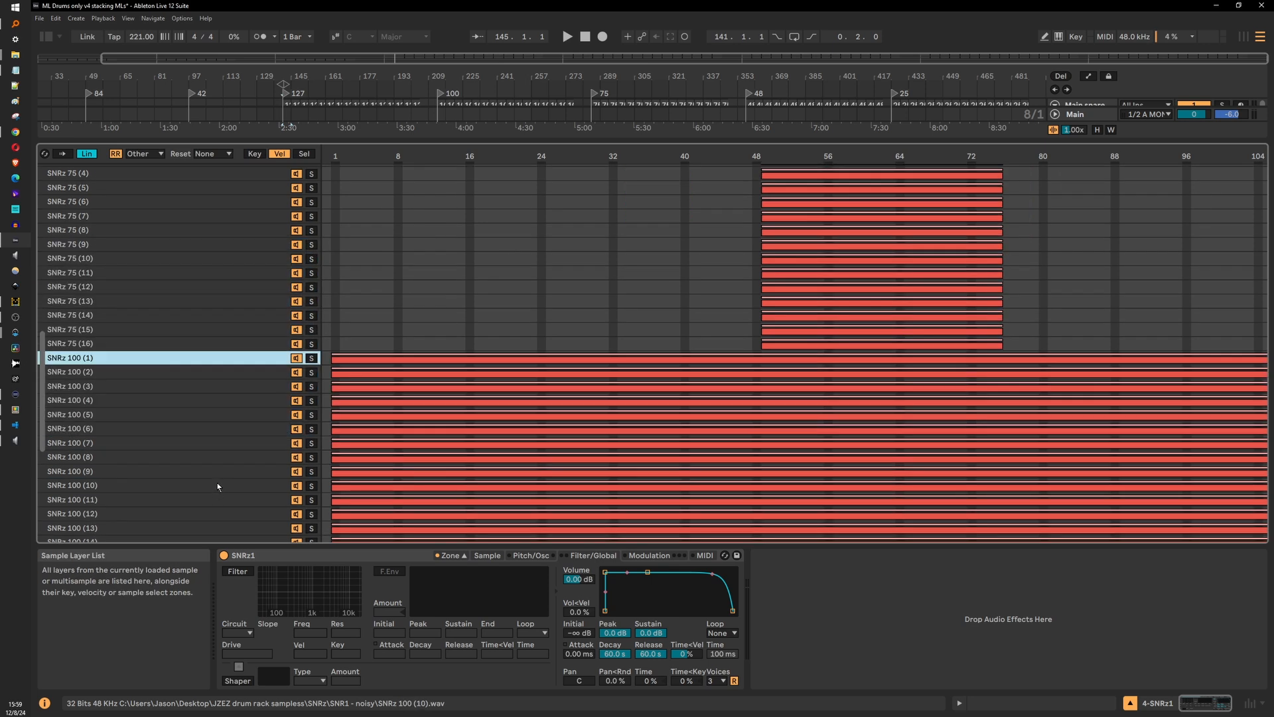
pyautogui.scroll(-3, 185, 507)
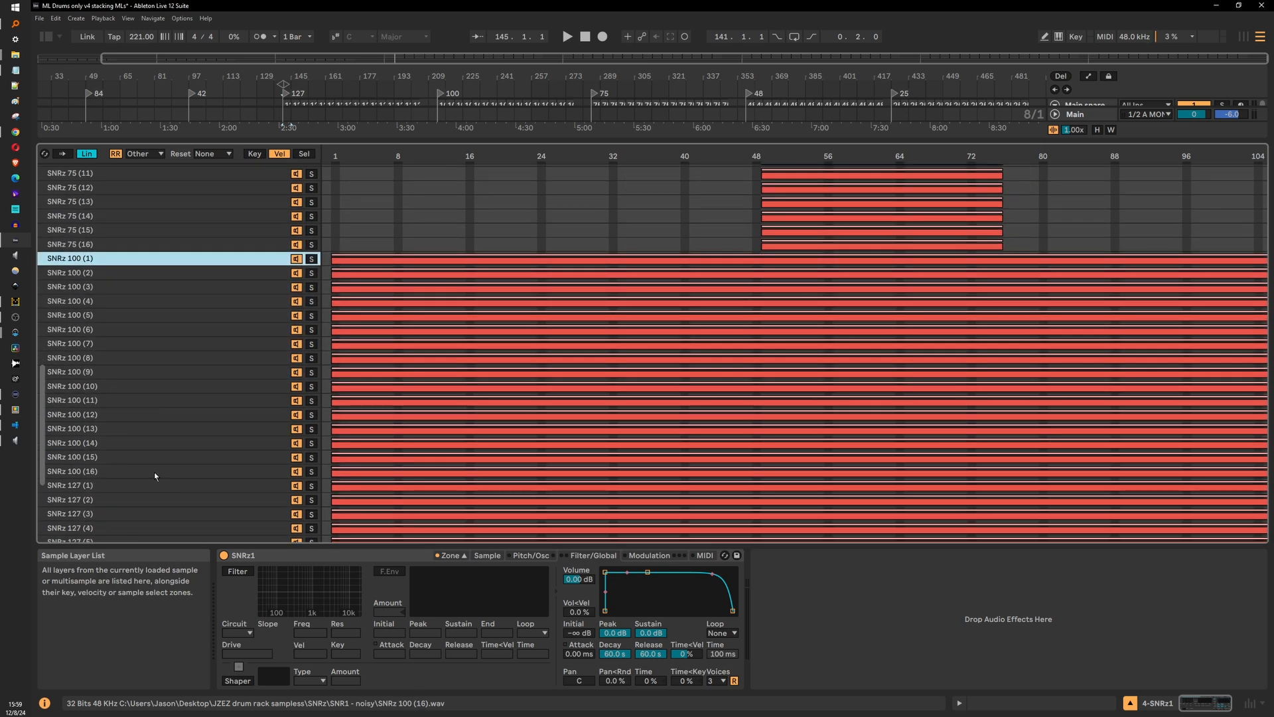
pyautogui.keyDown('shift'); pyautogui.click(155, 472); pyautogui.keyUp('shift')
pyautogui.moveTo(331, 276); pyautogui.dragTo(1003, 279)
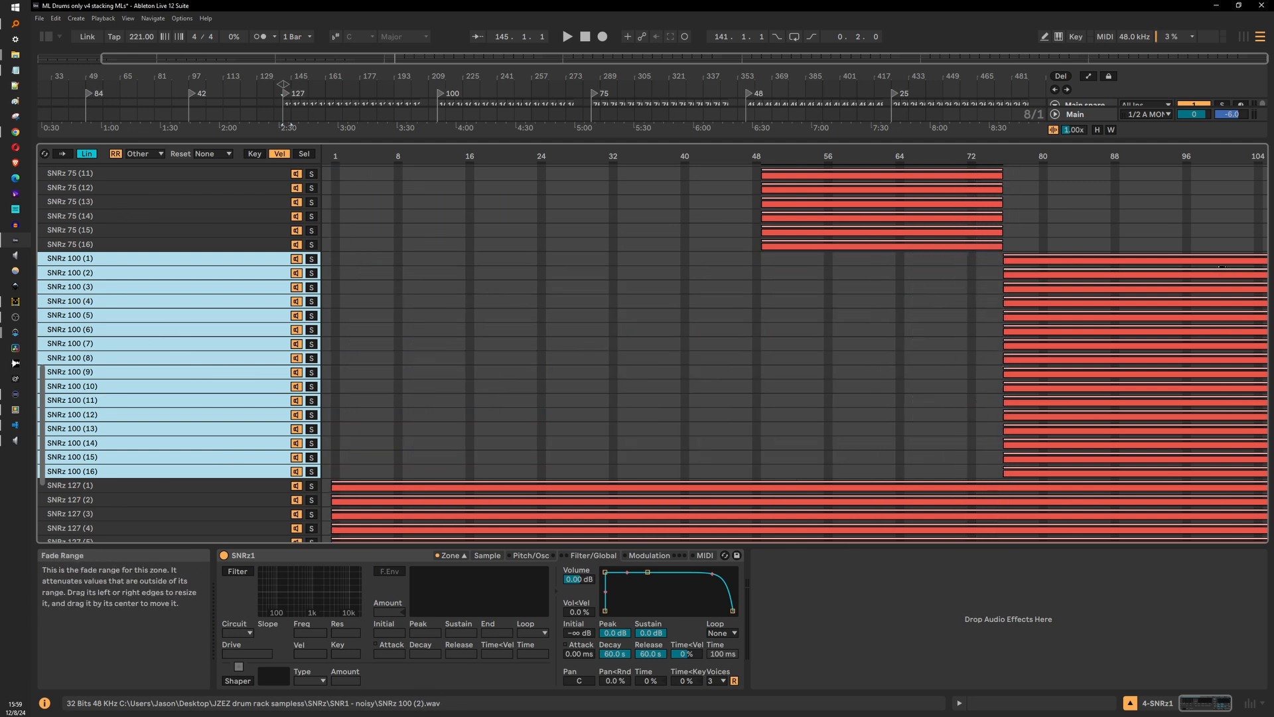
pyautogui.moveTo(1264, 260); pyautogui.dragTo(1225, 255)
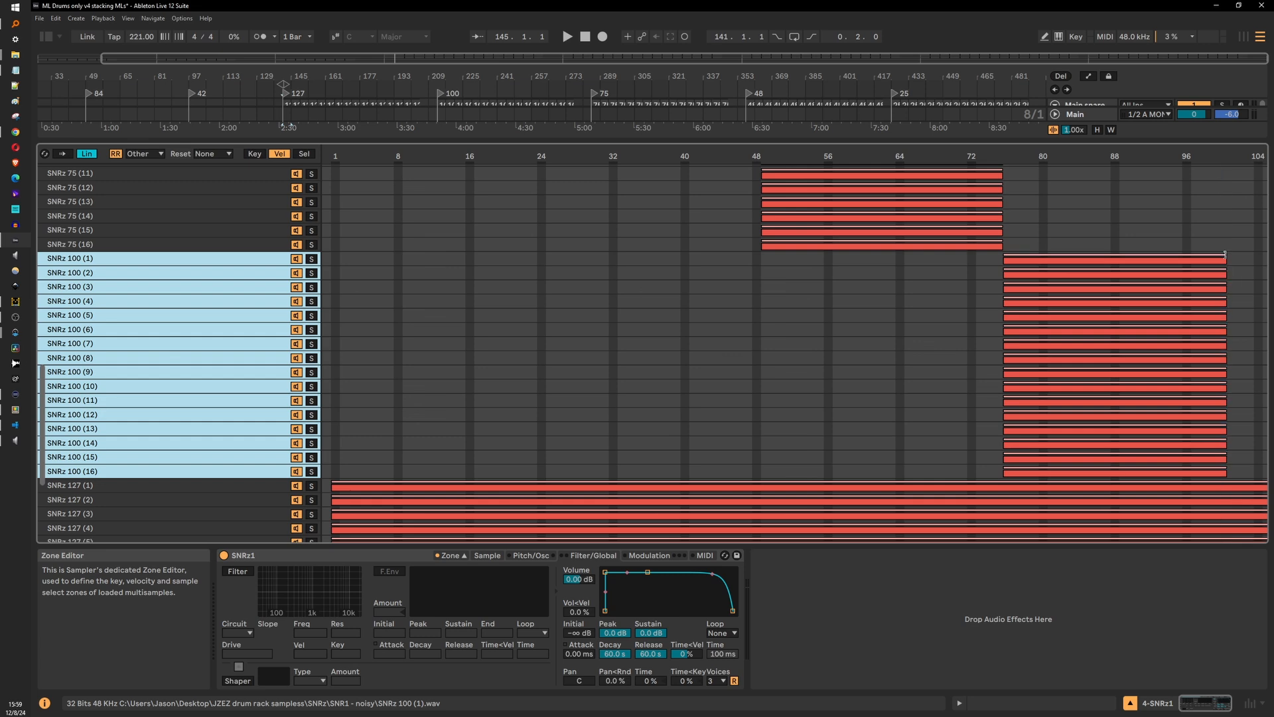
# Set the velocity range of all sixteen SNRz 127 layers to 101 to 127
pyautogui.scroll(-3, 139, 375)
pyautogui.click(147, 364)
pyautogui.scroll(-1, 209, 396)
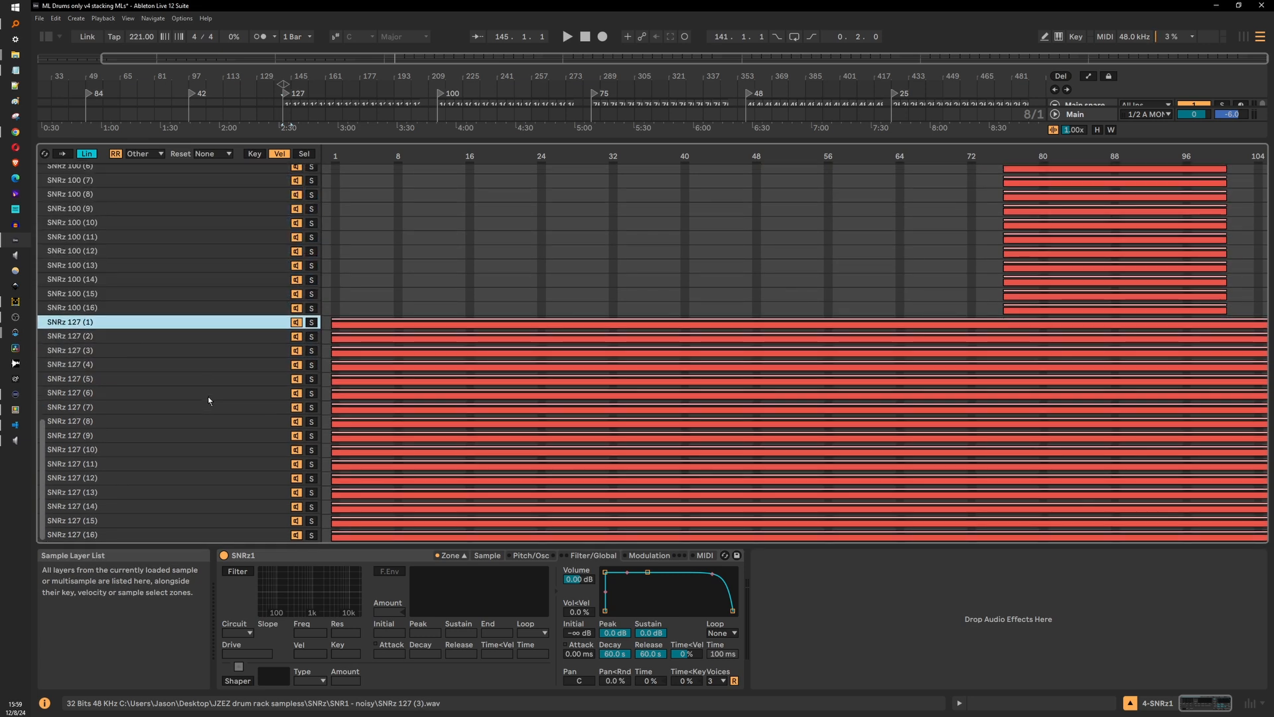
pyautogui.keyDown('shift'); pyautogui.click(141, 539); pyautogui.keyUp('shift')
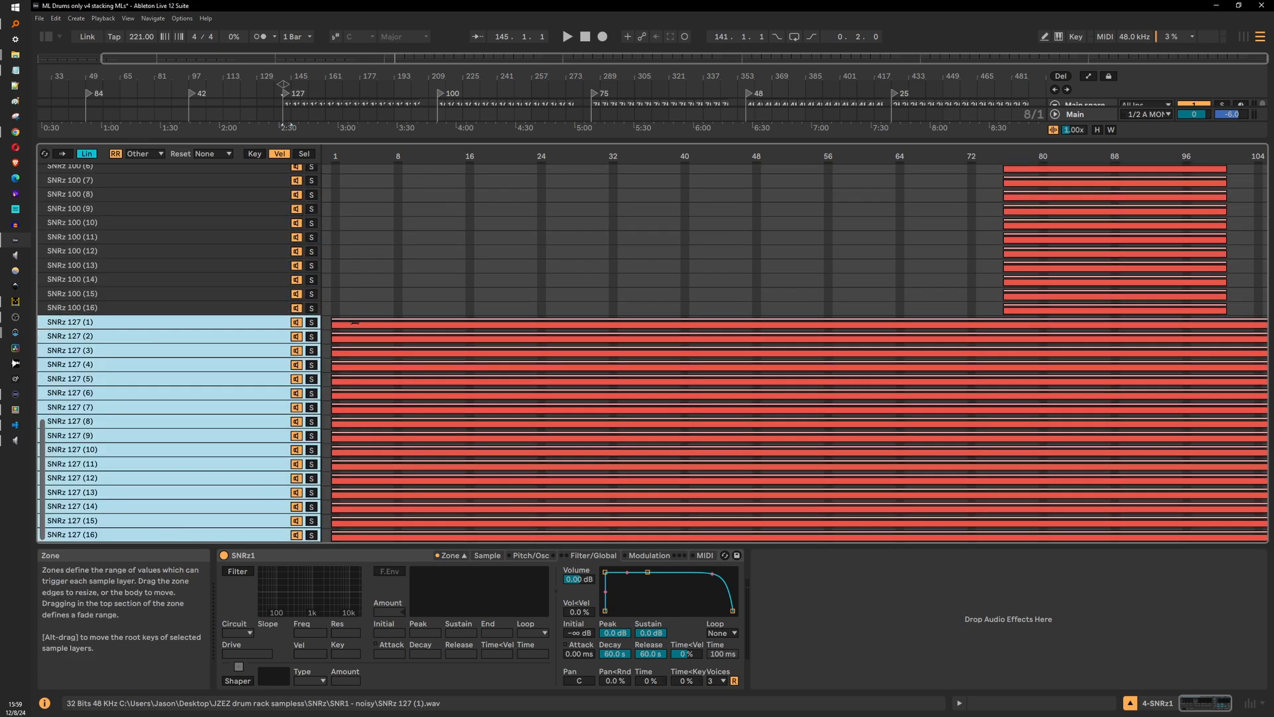
pyautogui.moveTo(337, 323); pyautogui.dragTo(1228, 365)
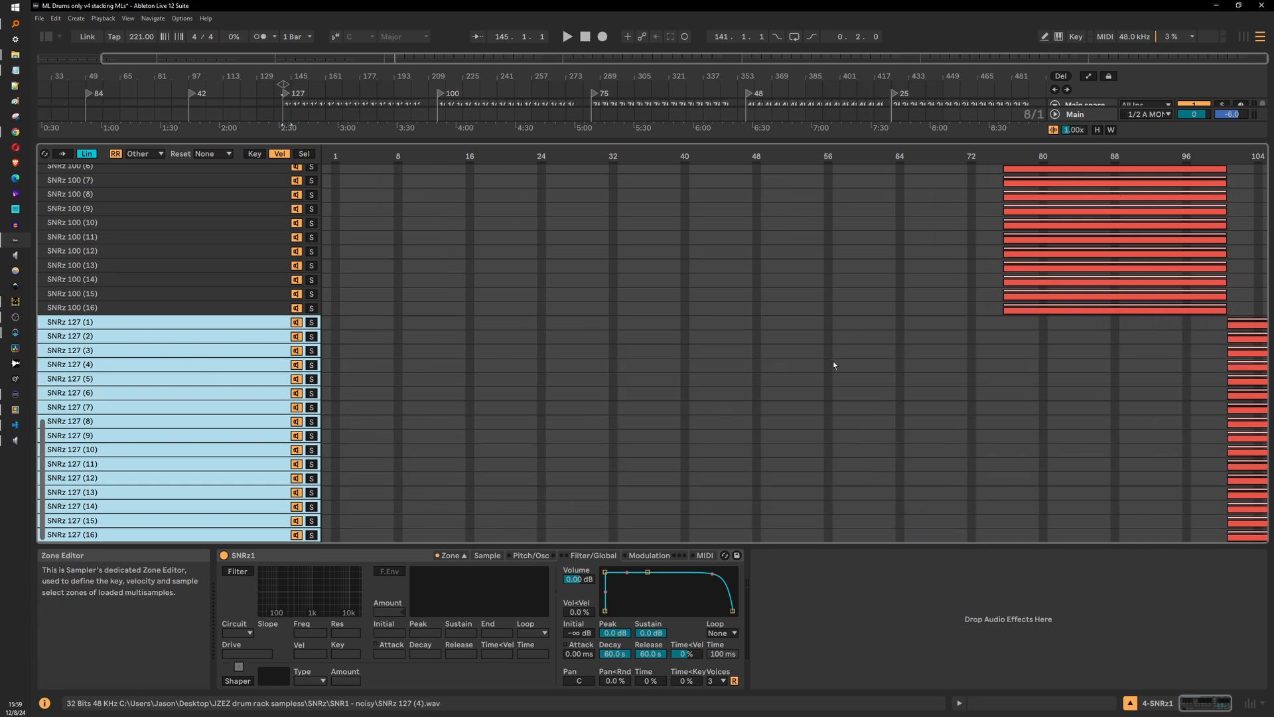
pyautogui.moveTo(1195, 157); pyautogui.dragTo(996, 156)
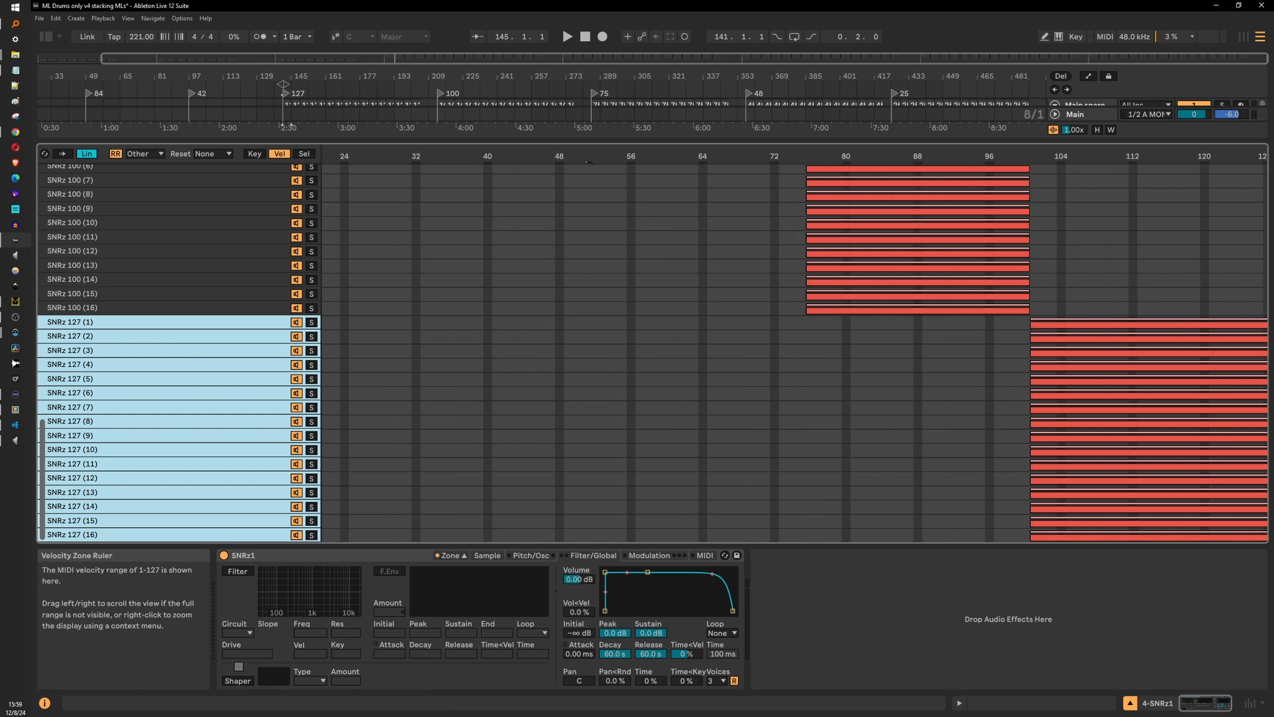
pyautogui.click(143, 324)
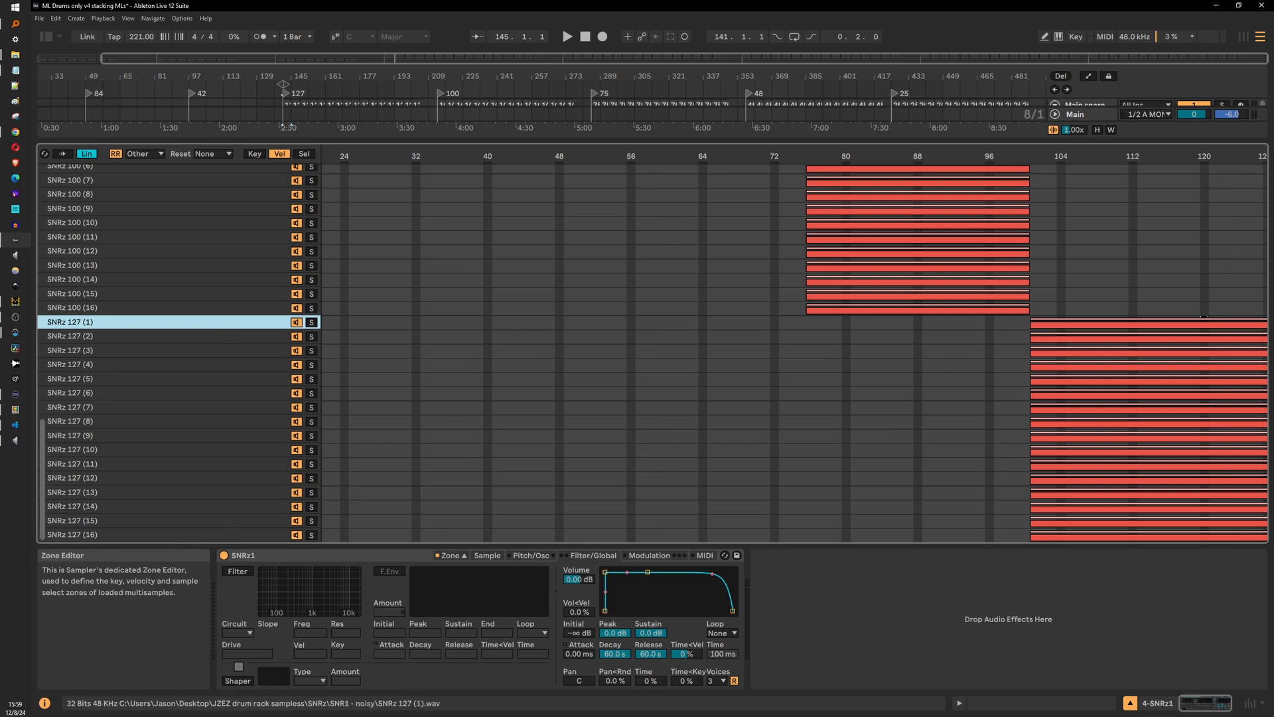
pyautogui.moveTo(1152, 156); pyautogui.dragTo(1171, 157)
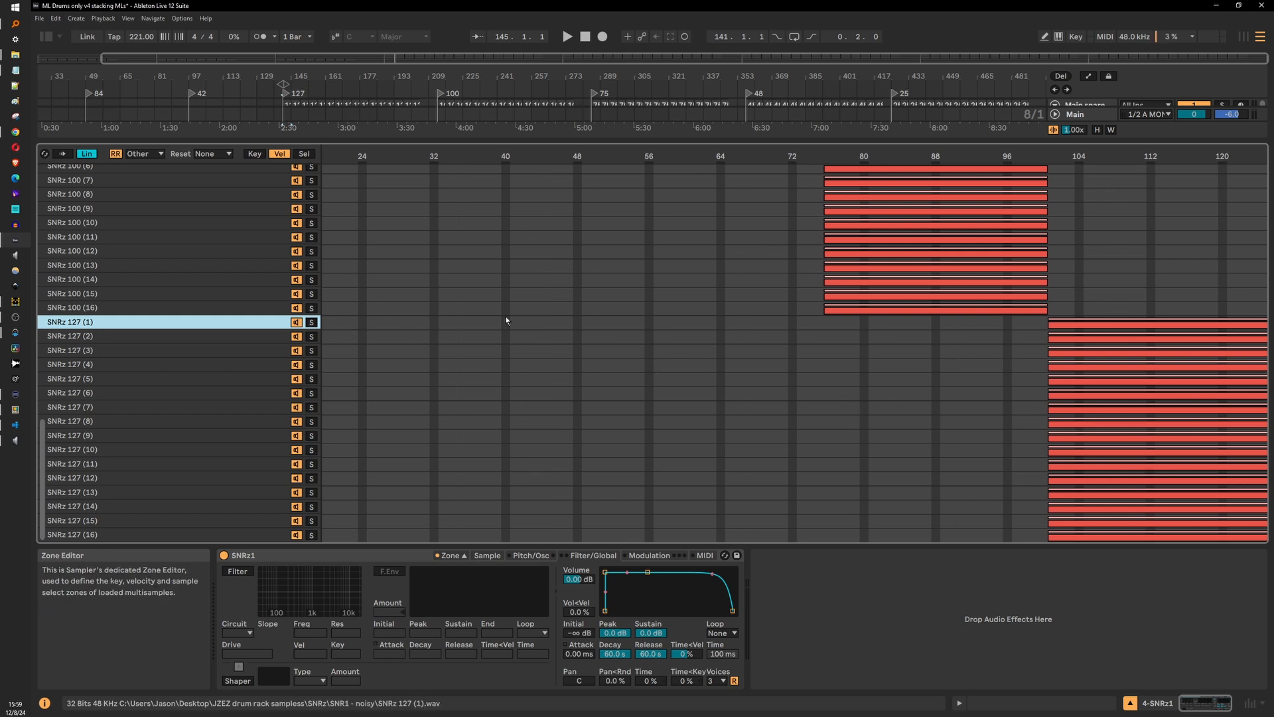
# Rename the Sampler device SNRz2, save it as a preset in the User Library and tag it JZ Drums
pyautogui.click(353, 561)
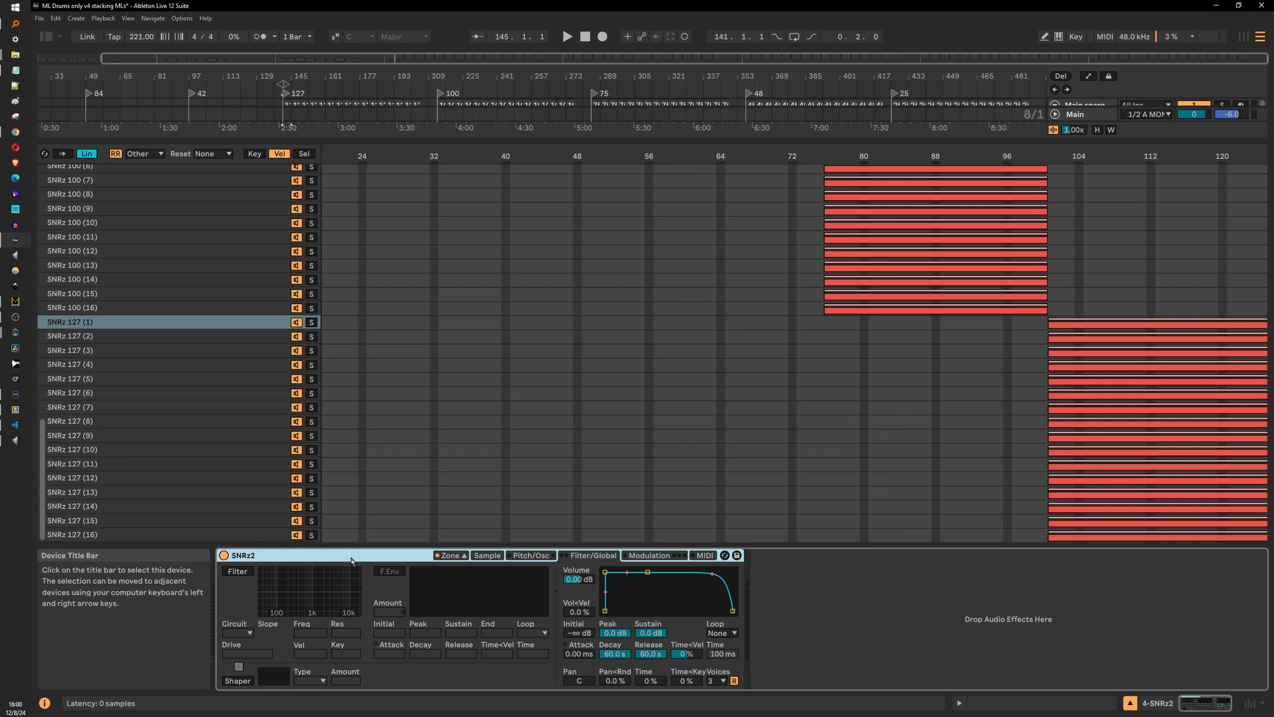
pyautogui.click(737, 555)
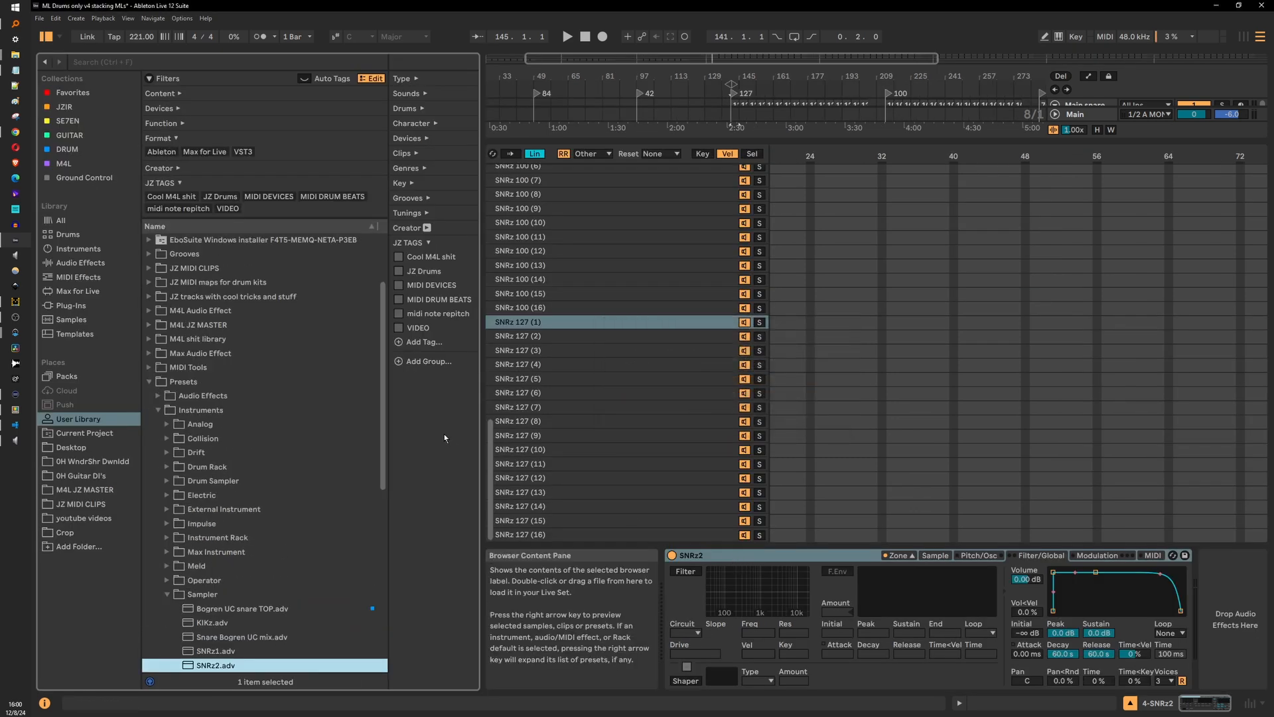
pyautogui.scroll(-3, 314, 498)
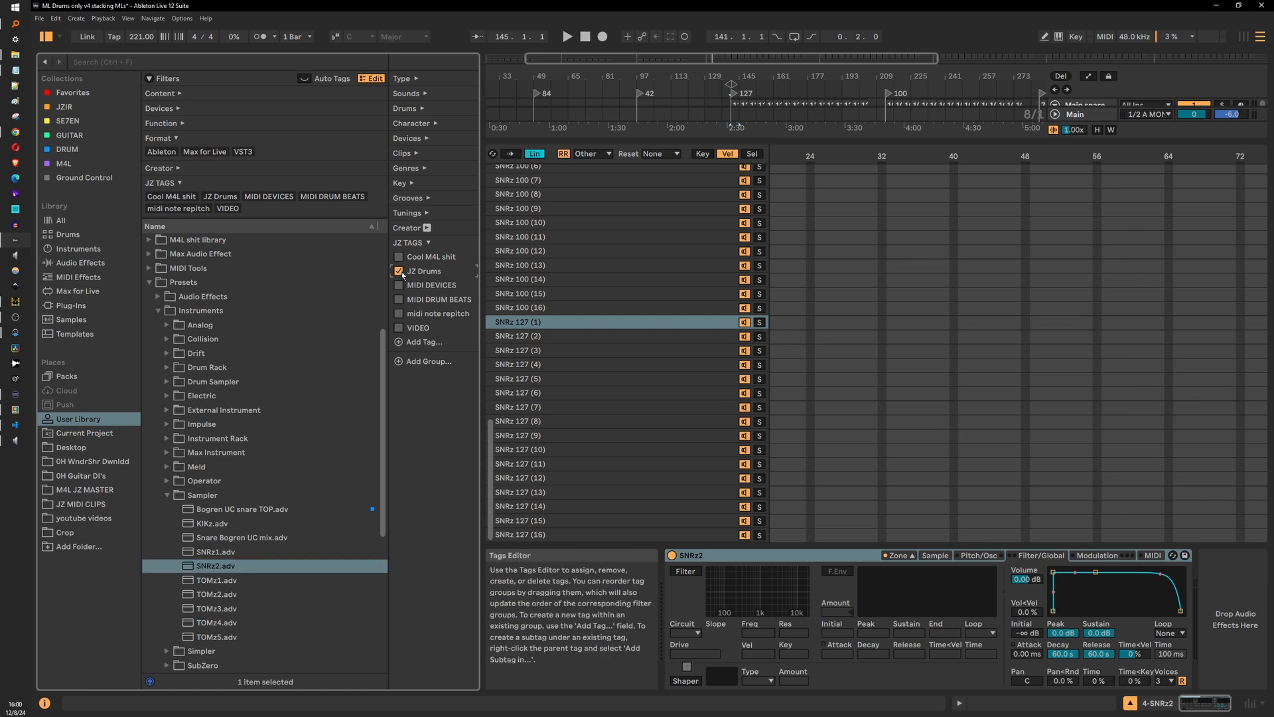
pyautogui.click(375, 79)
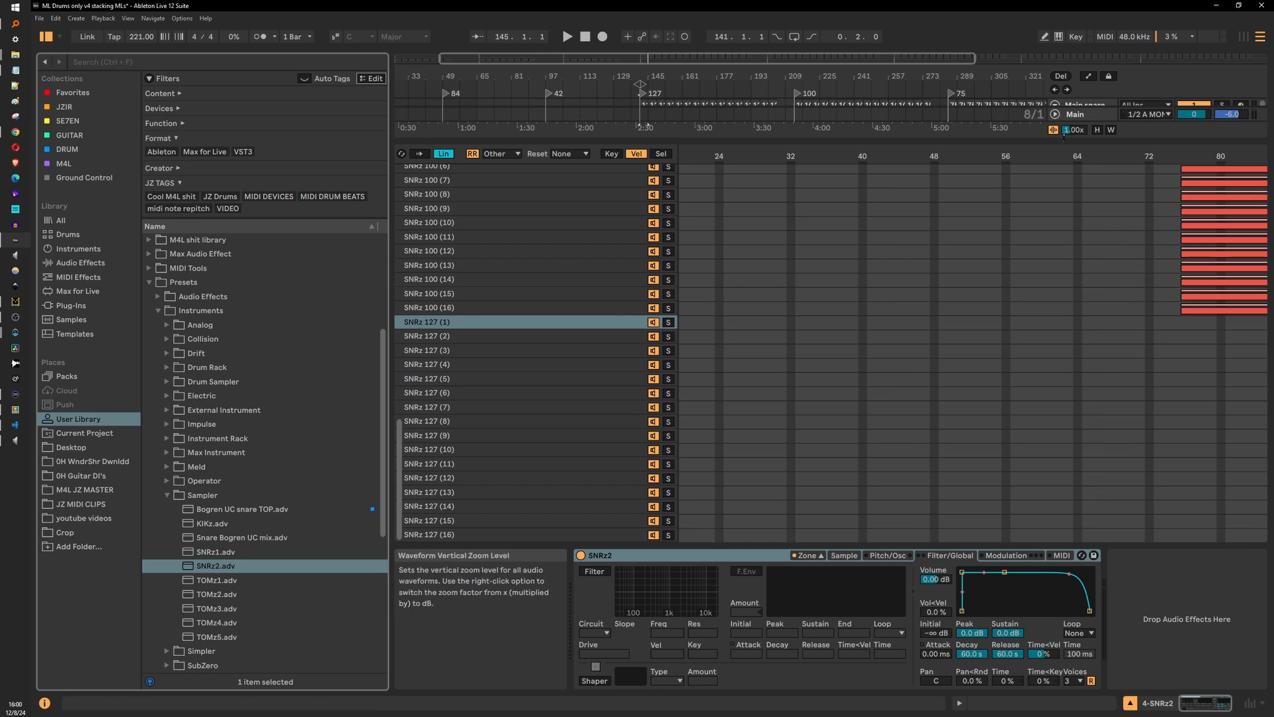
# Enlarge the arrangement area and fold the Main snare, SNR2 and other instruments tracks
pyautogui.moveTo(1062, 142); pyautogui.dragTo(1015, 348)
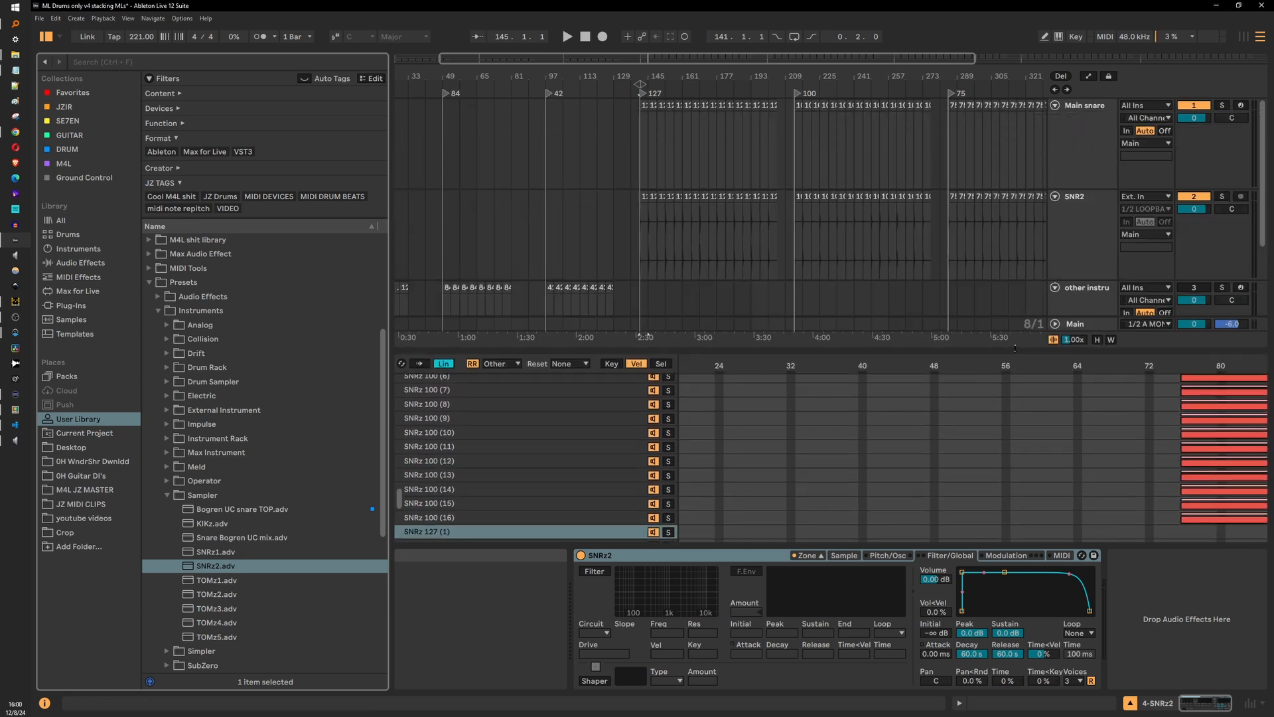
pyautogui.click(1055, 105)
pyautogui.click(1055, 119)
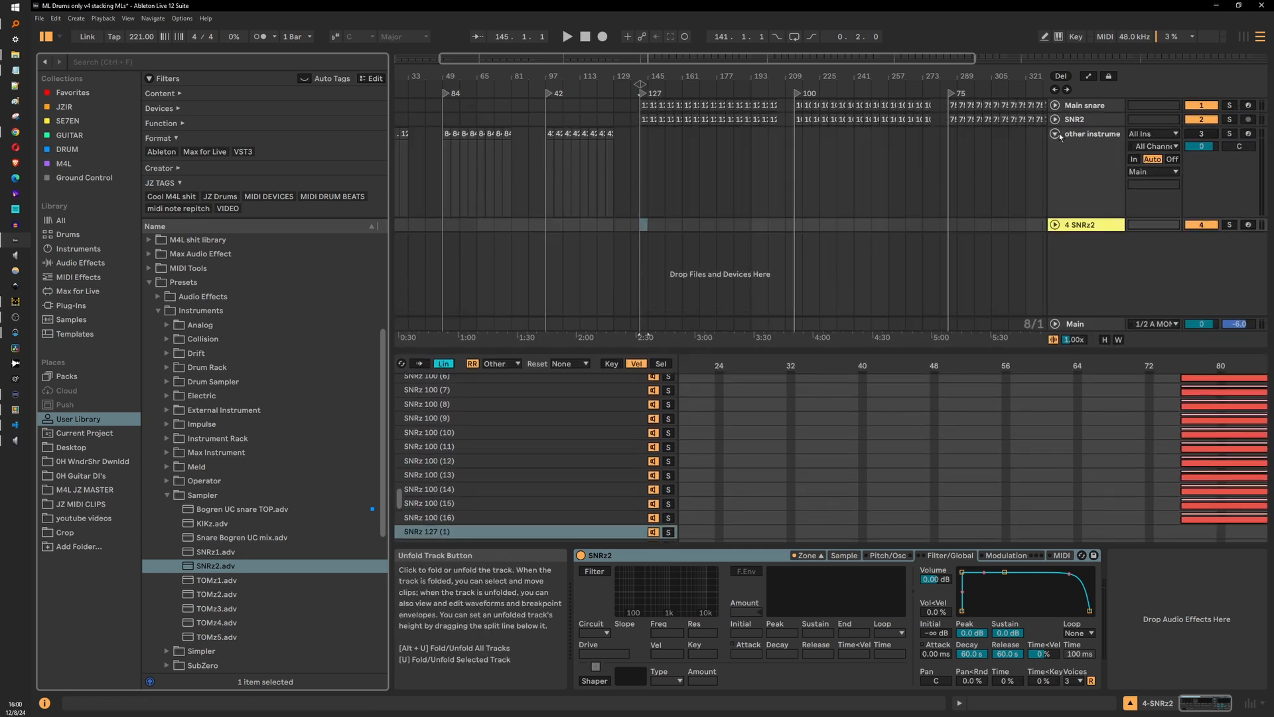
pyautogui.click(1054, 133)
pyautogui.click(1076, 178)
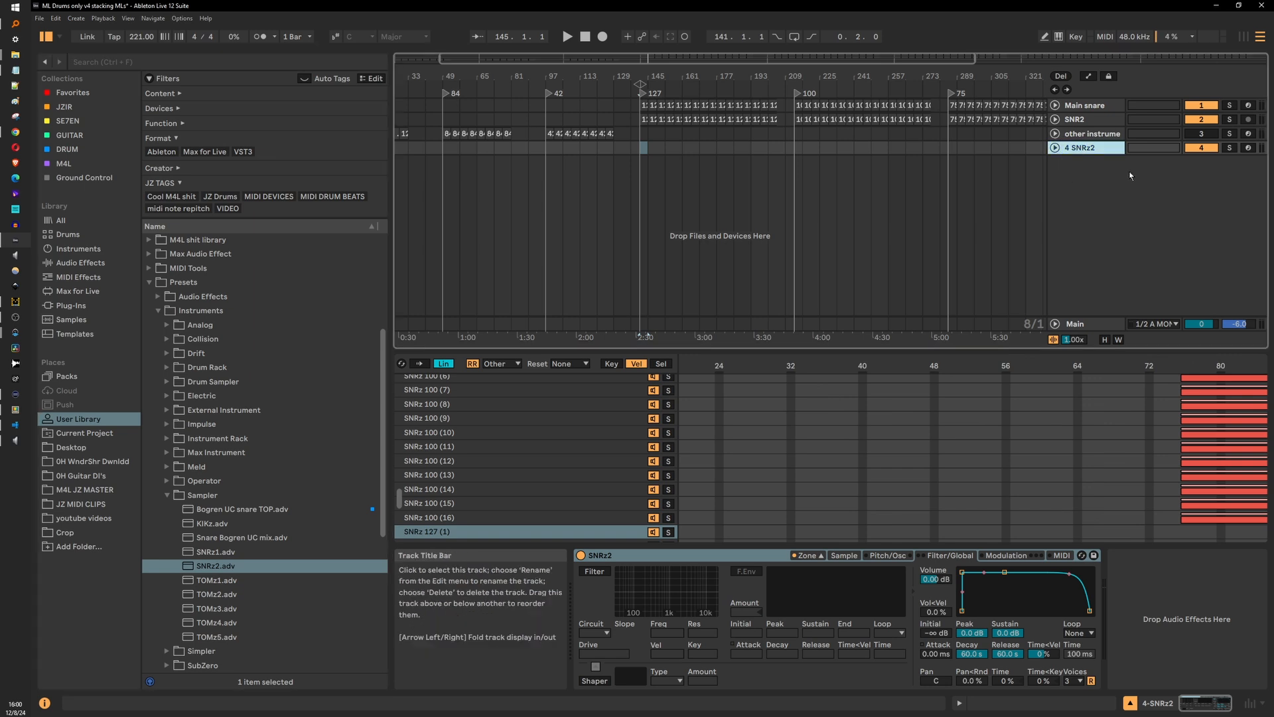
# Insert a MIDI track holding an empty Drum Rack and delete the default Velocity device from it
pyautogui.rightClick(1077, 172)
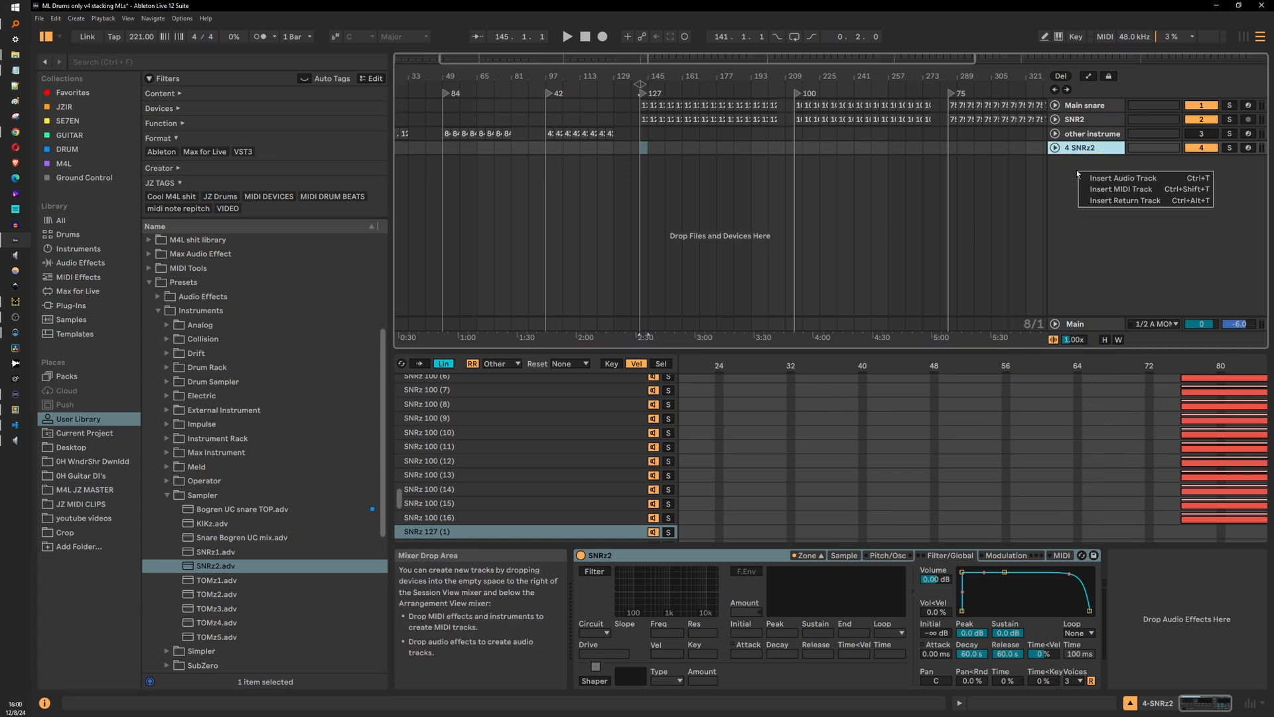
pyautogui.click(1107, 191)
pyautogui.click(94, 251)
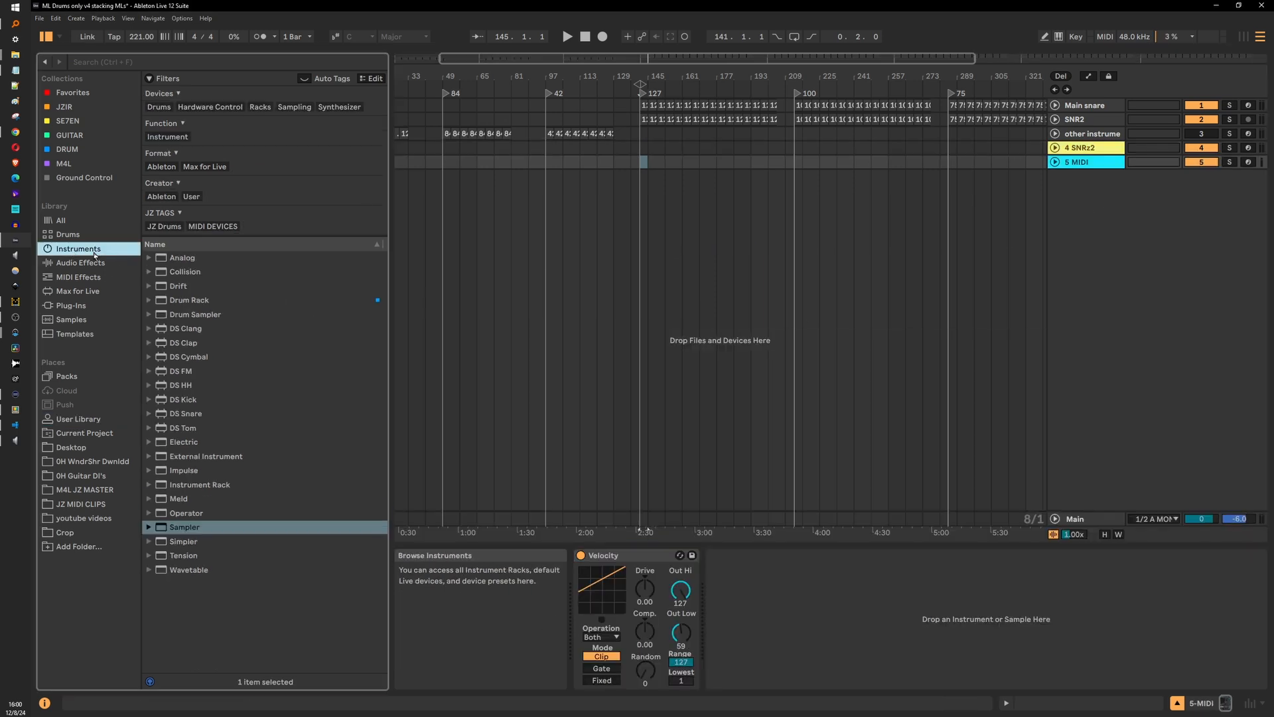
pyautogui.click(189, 300)
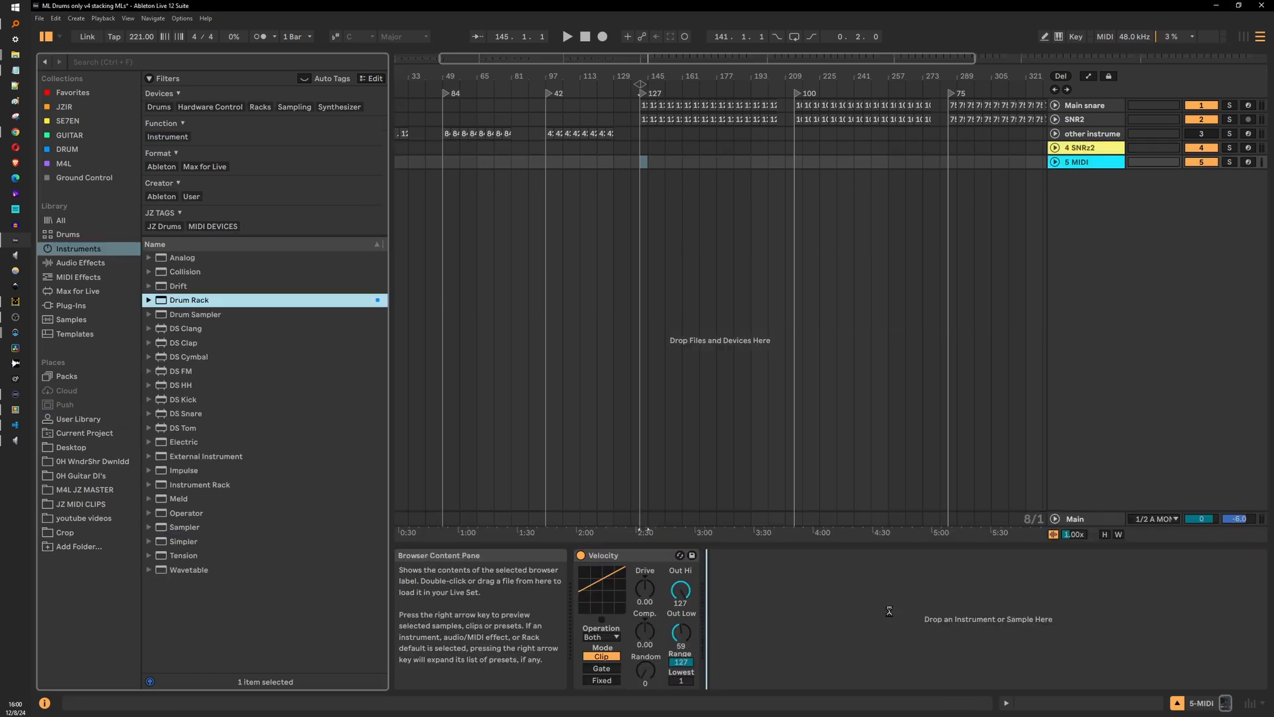
pyautogui.press('Return')
pyautogui.click(606, 560)
pyautogui.press('Delete')
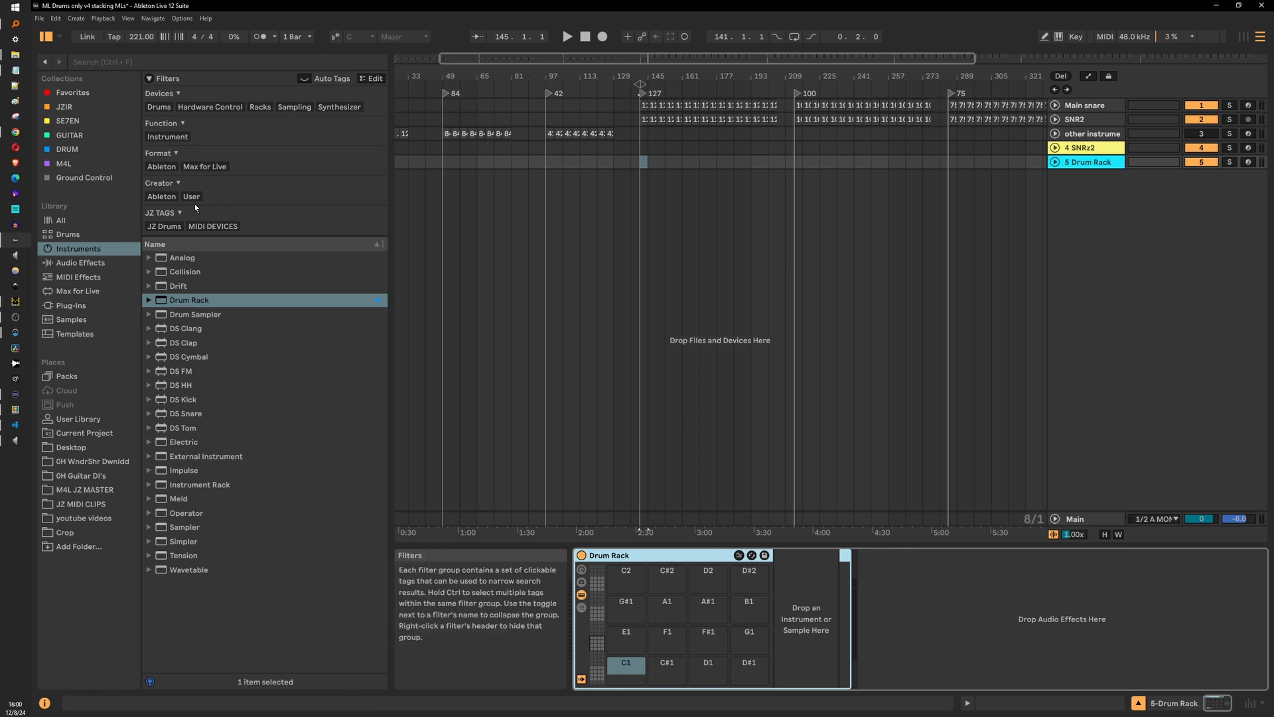
# Filter the User Library by the JZ Drums tag, load SNRz2.adv onto the Drum Rack's D1 pad and hide its zone editor
pyautogui.click(164, 227)
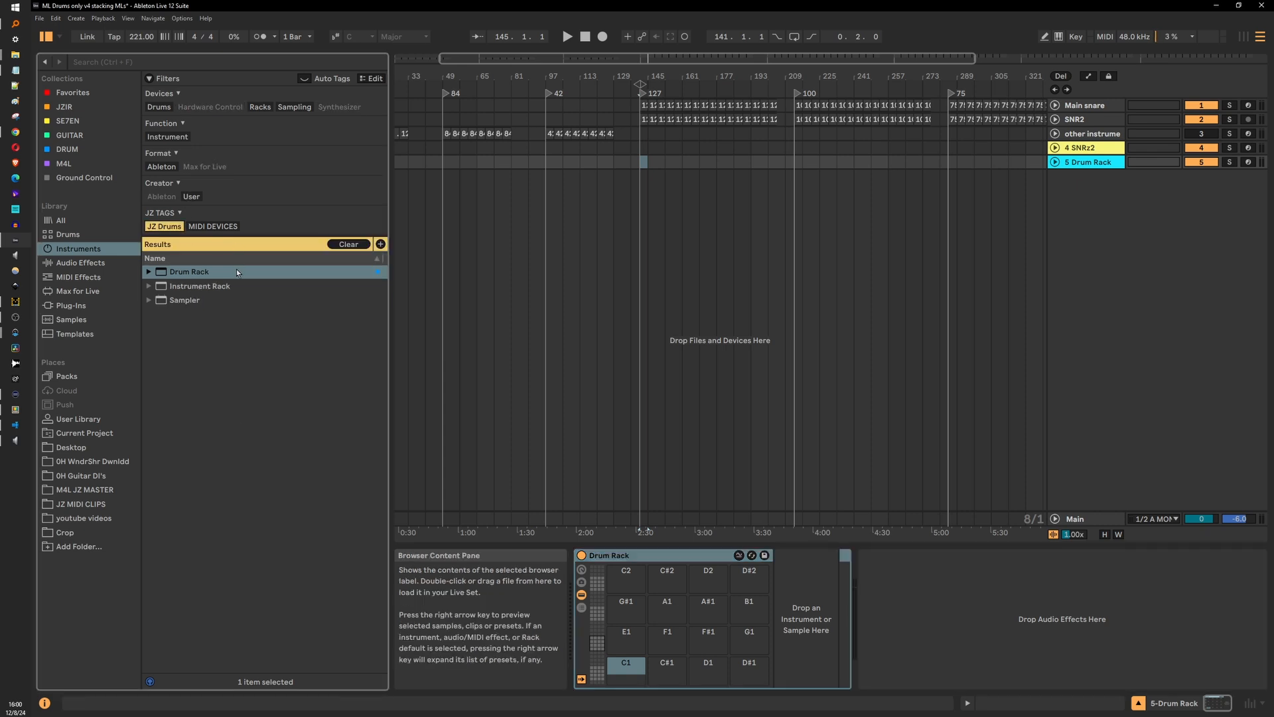
pyautogui.click(148, 272)
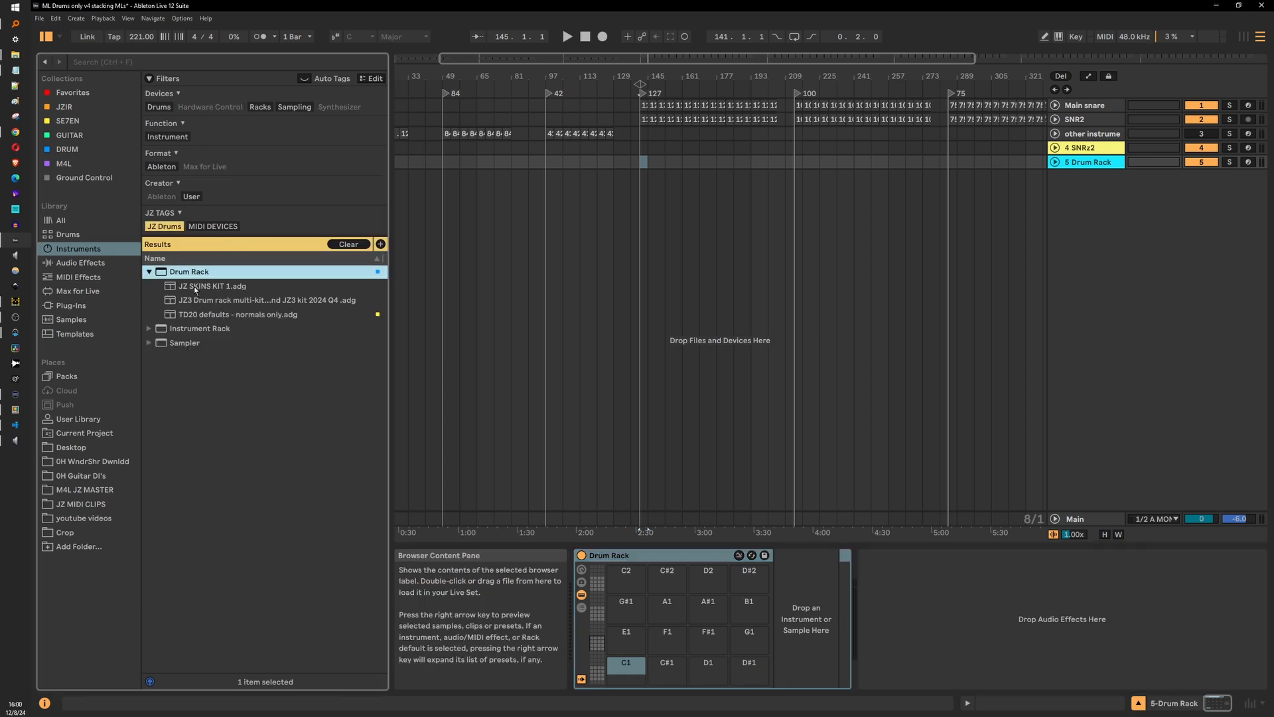
pyautogui.click(78, 419)
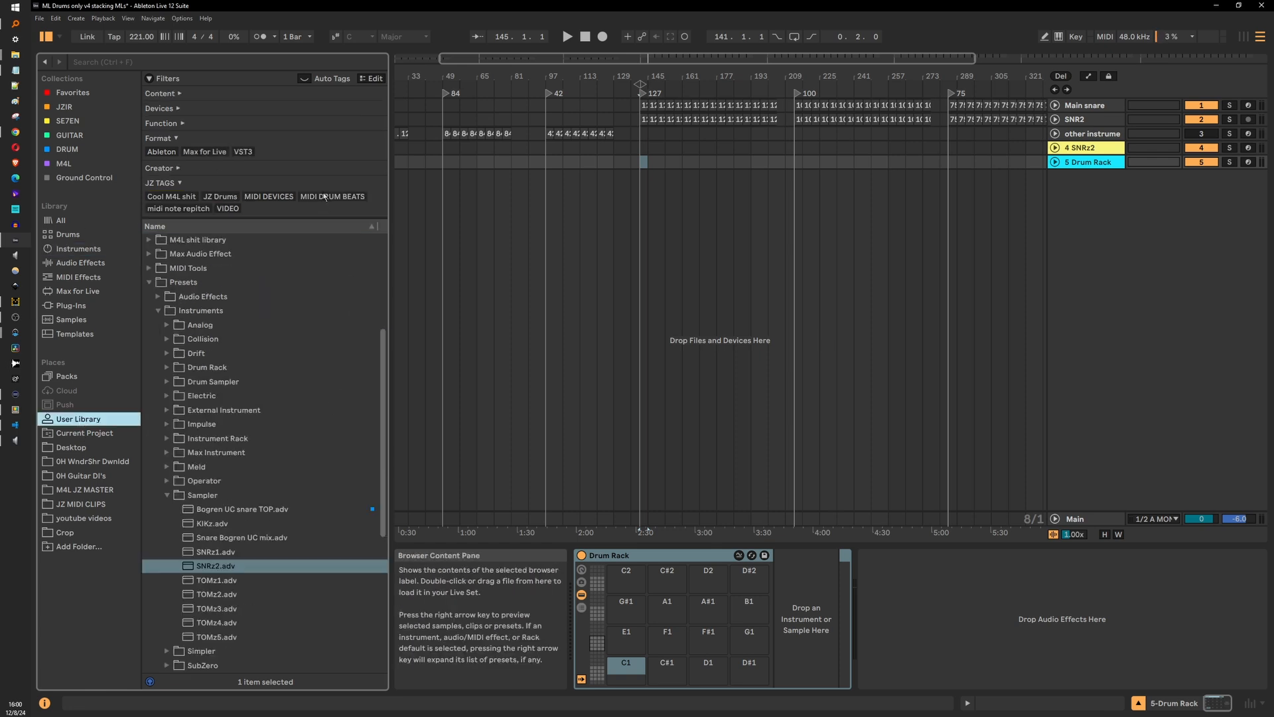
pyautogui.click(215, 199)
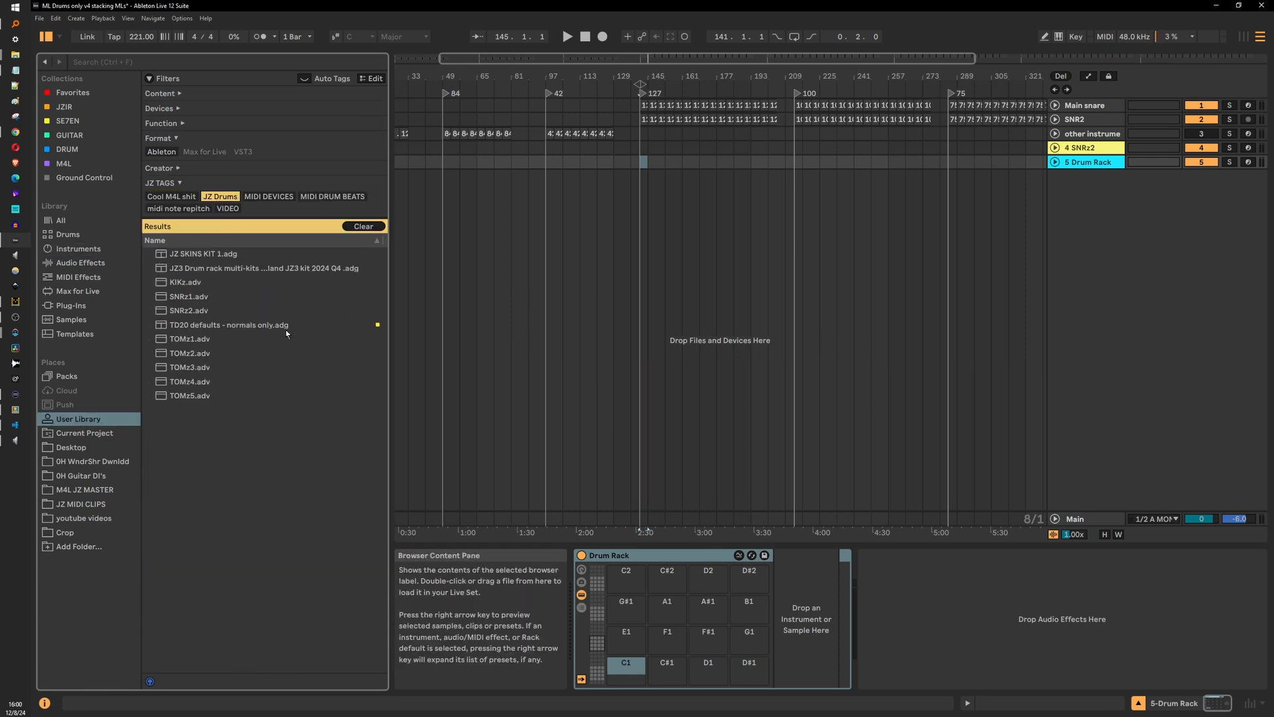
pyautogui.click(170, 315)
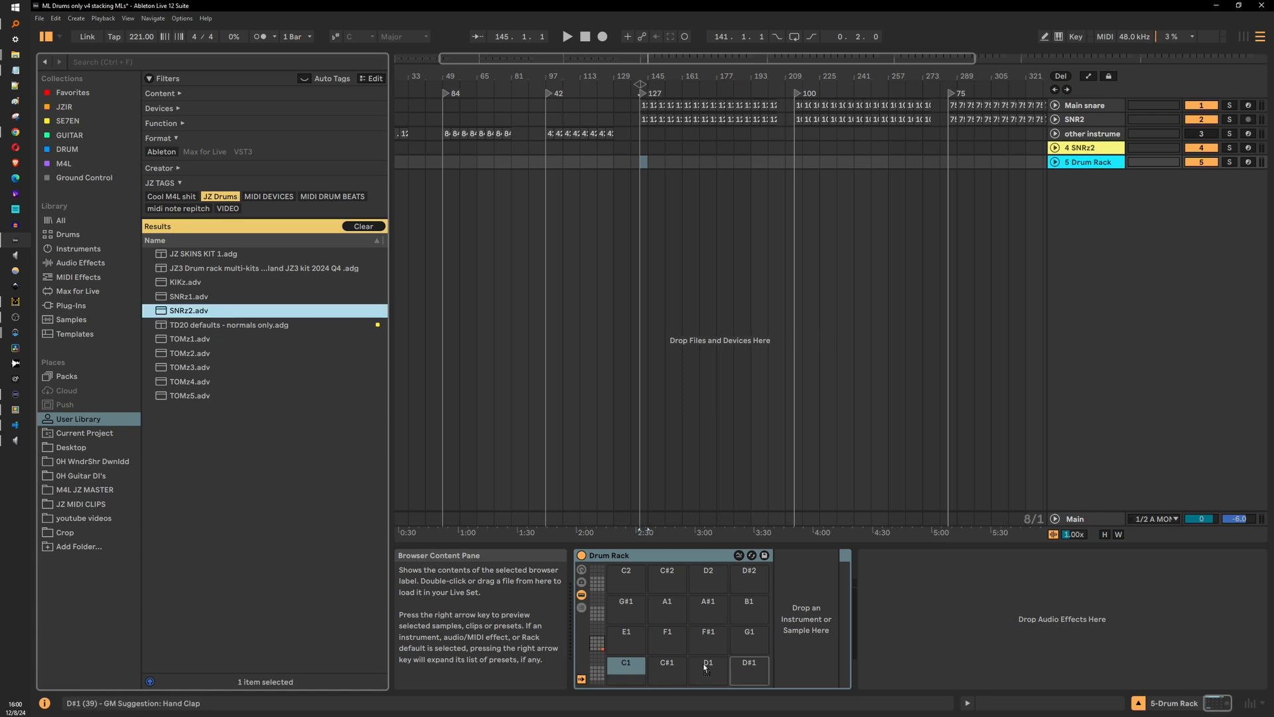
pyautogui.moveTo(698, 665); pyautogui.dragTo(698, 665)
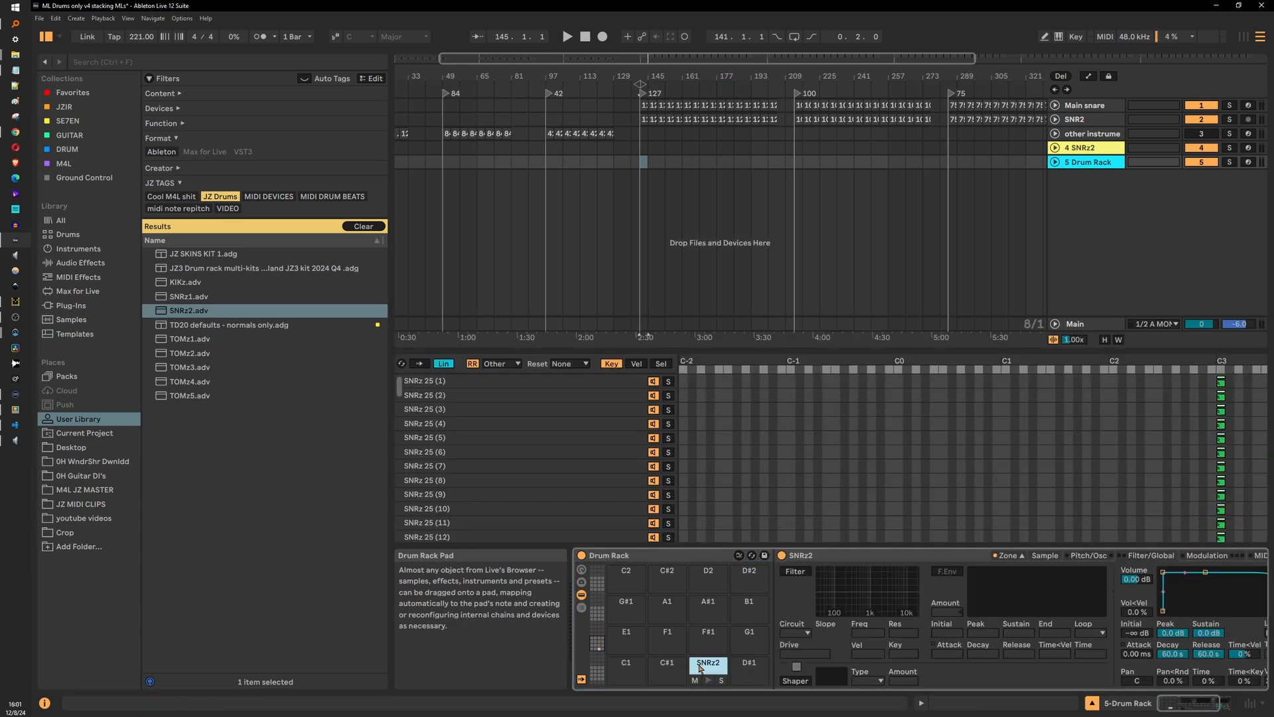
pyautogui.click(1016, 556)
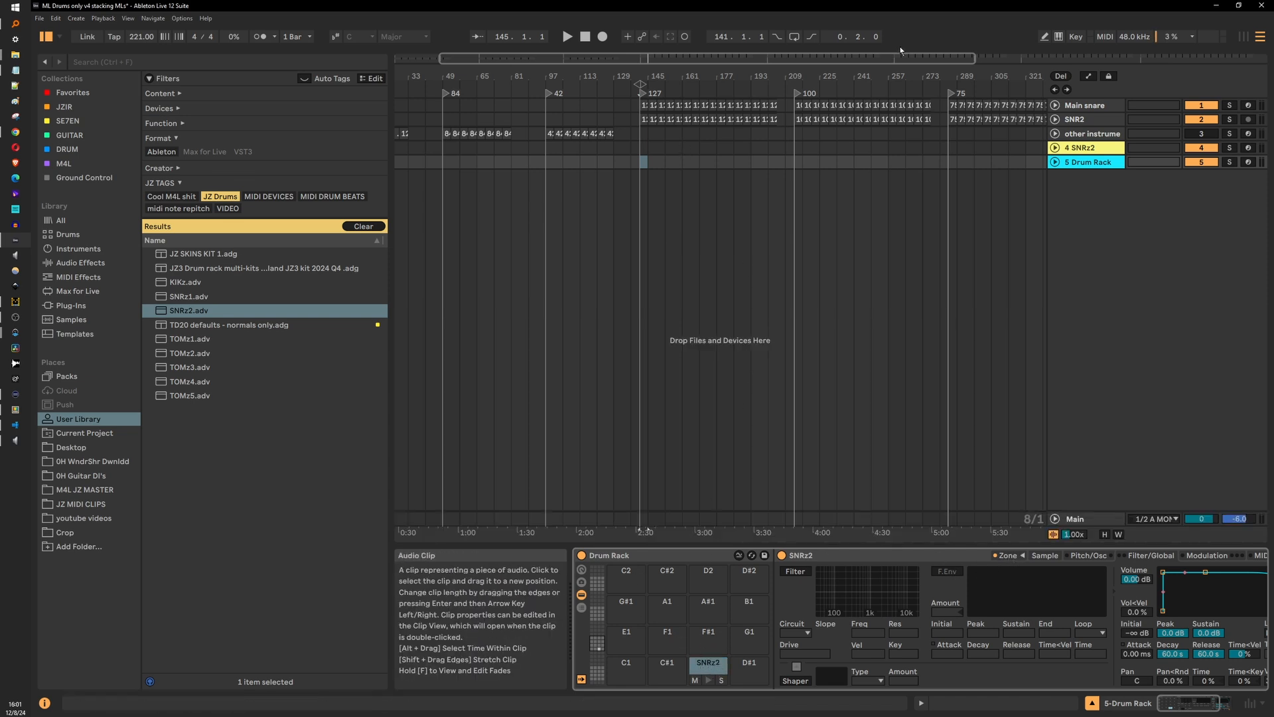
# Start playback in the empty arrangement area past the last 25 clips and switch to Session View
pyautogui.click(1235, 56)
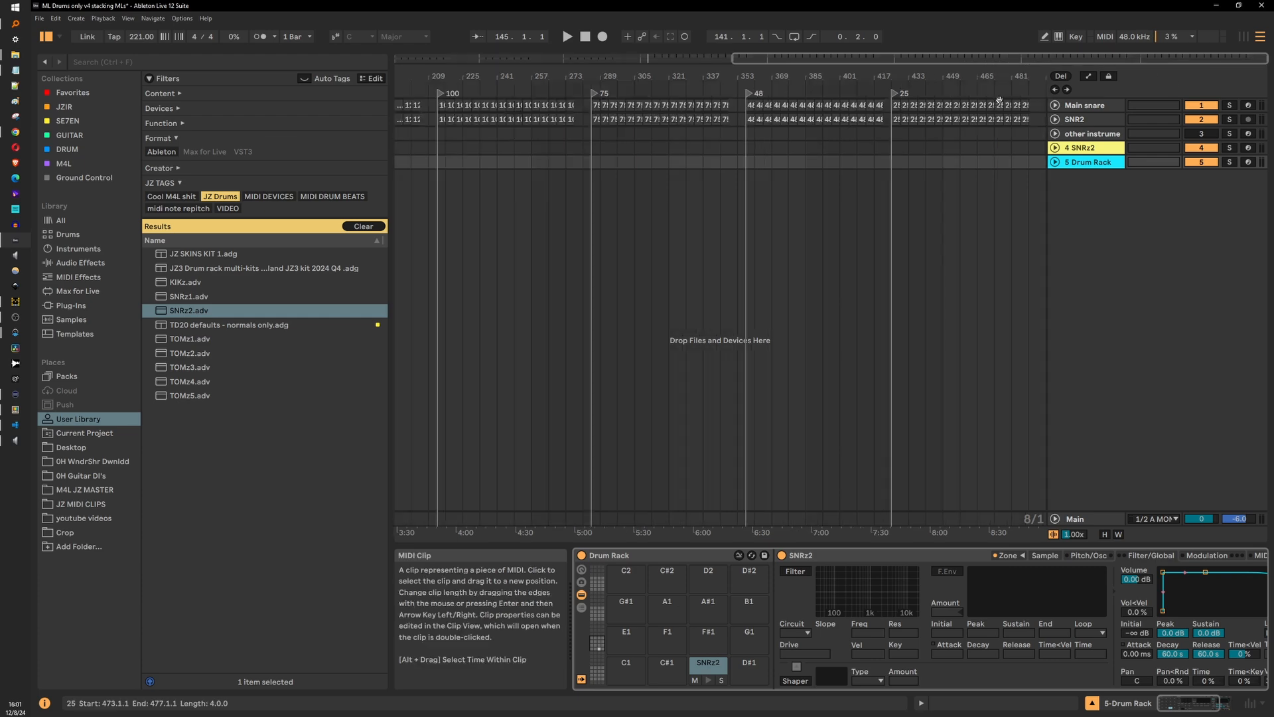
pyautogui.moveTo(1044, 78); pyautogui.dragTo(1044, 140)
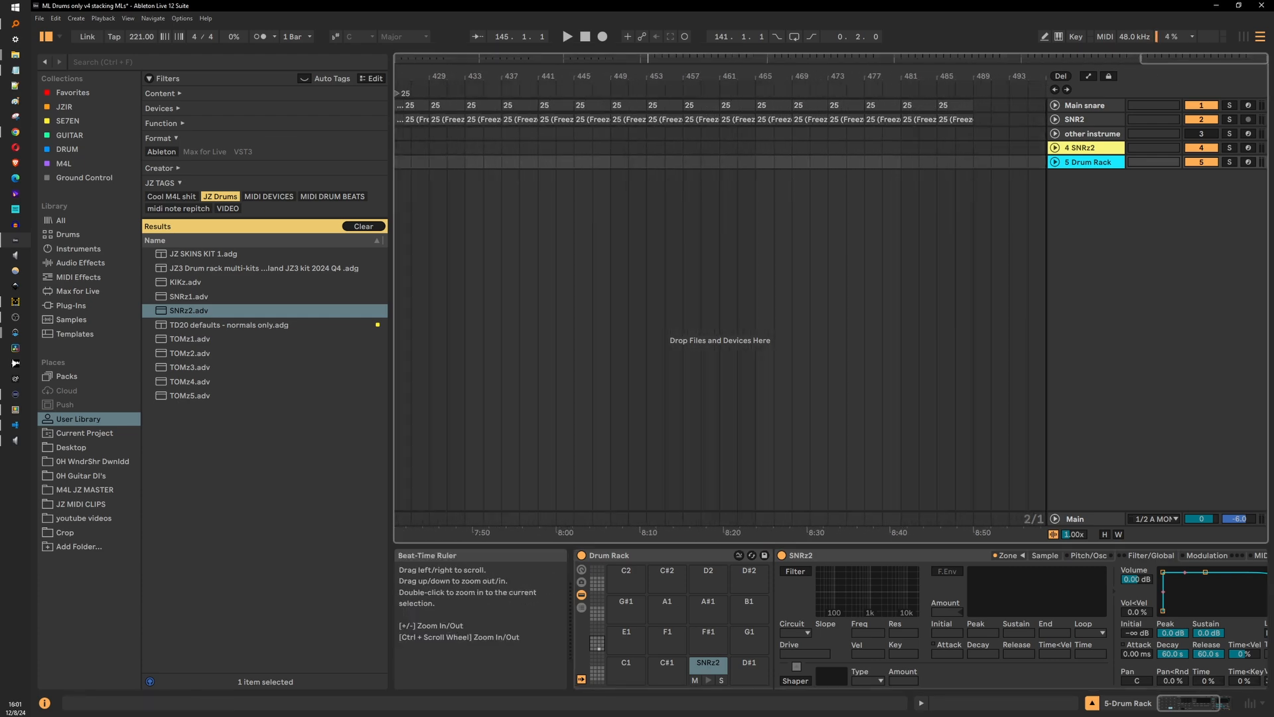
pyautogui.click(991, 169)
pyautogui.press('space')
pyautogui.press('Tab')
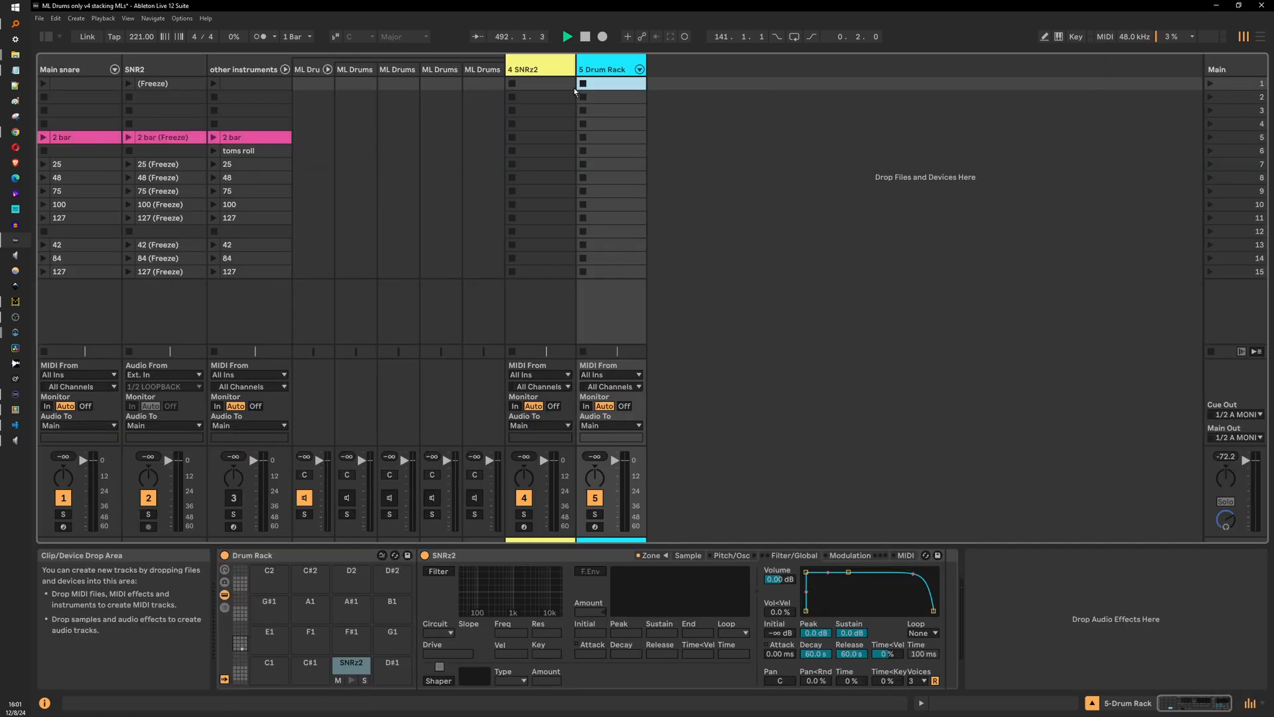
# Create a one-bar MIDI clip in the Drum Rack track's second slot and fill it with sixteenth-note SNRz2 hits
pyautogui.doubleClick(608, 100)
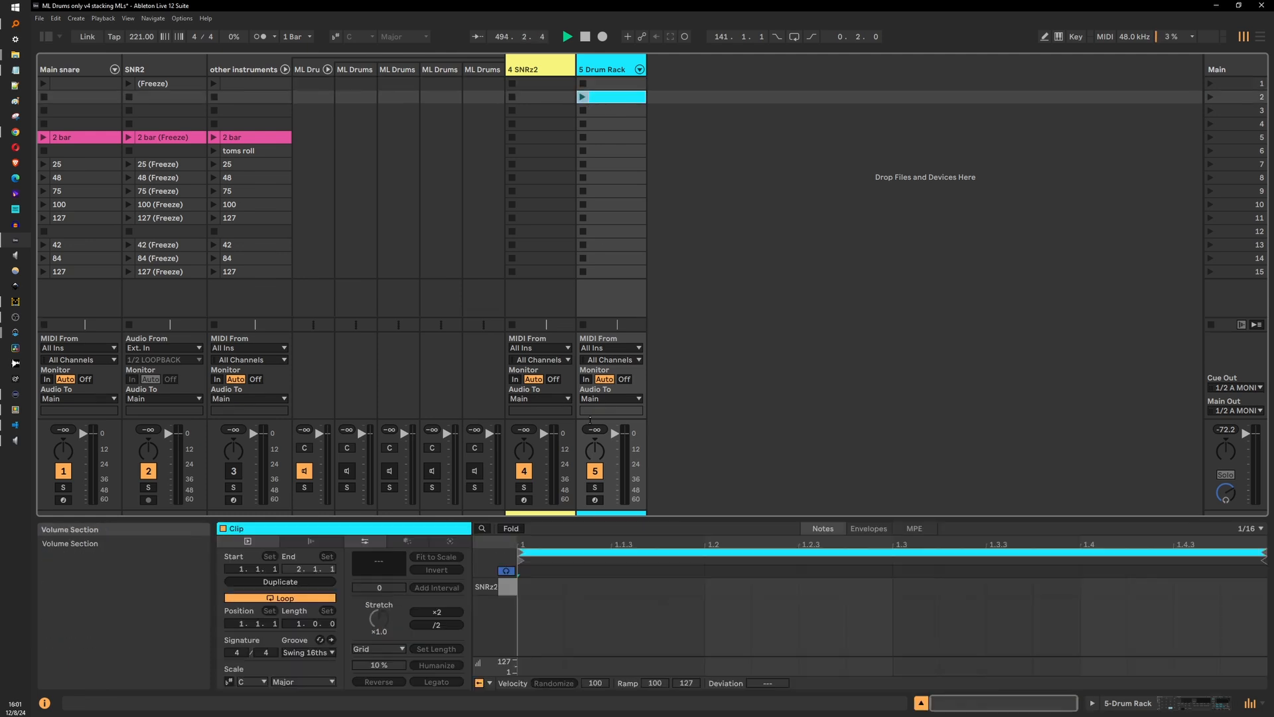
pyautogui.click(536, 592)
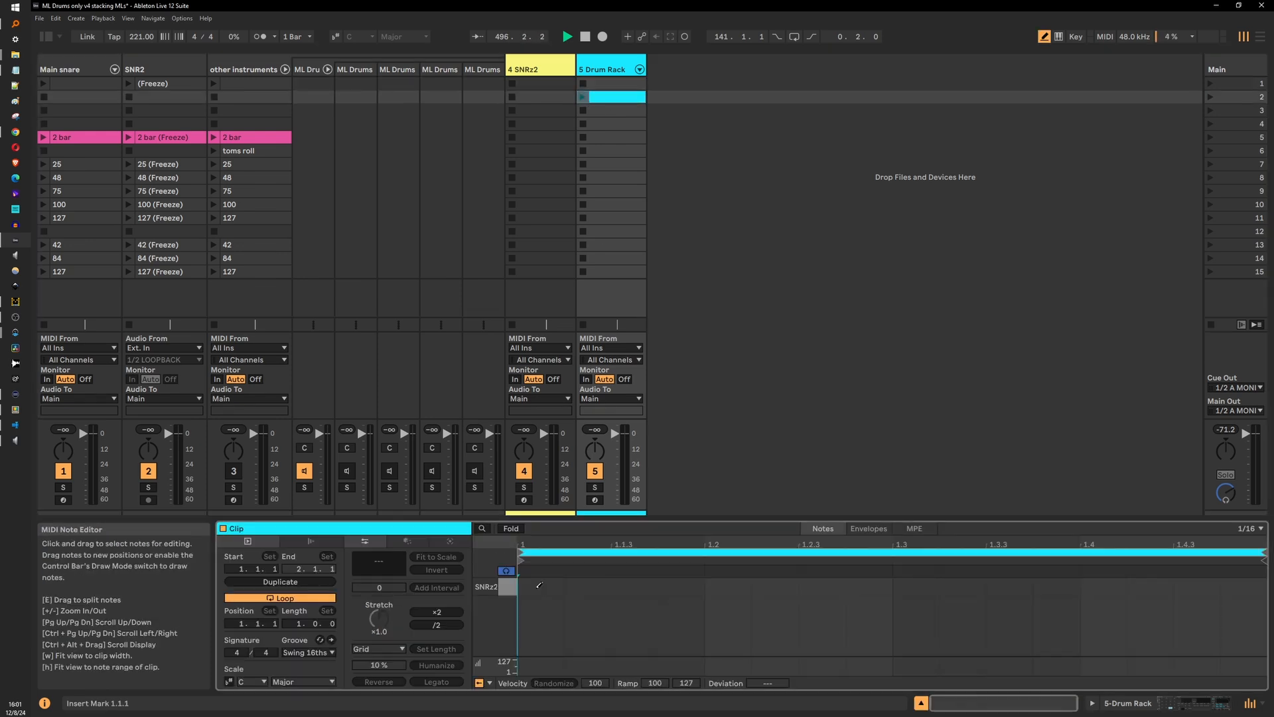
pyautogui.moveTo(539, 584); pyautogui.dragTo(1261, 587)
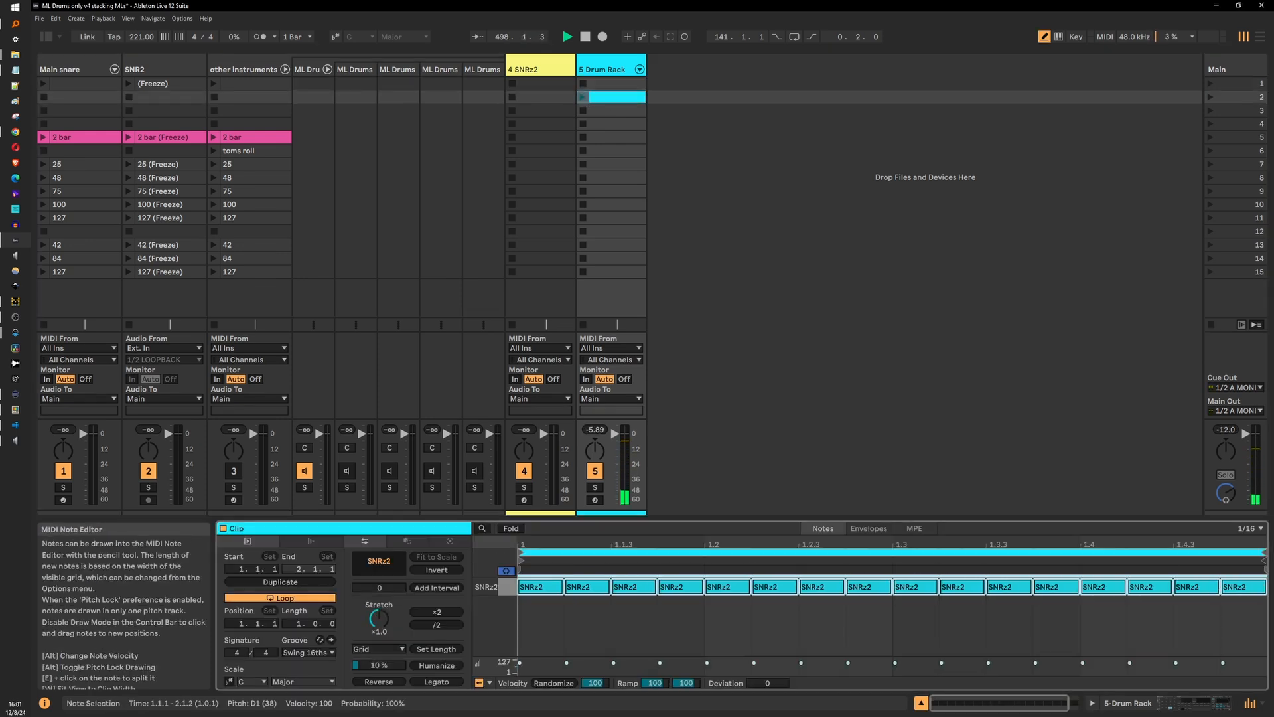
# Enlarge the velocity lane, ramp the note velocities from 1 to 127 and play the clip to audition the layers
pyautogui.moveTo(495, 657); pyautogui.dragTo(504, 553)
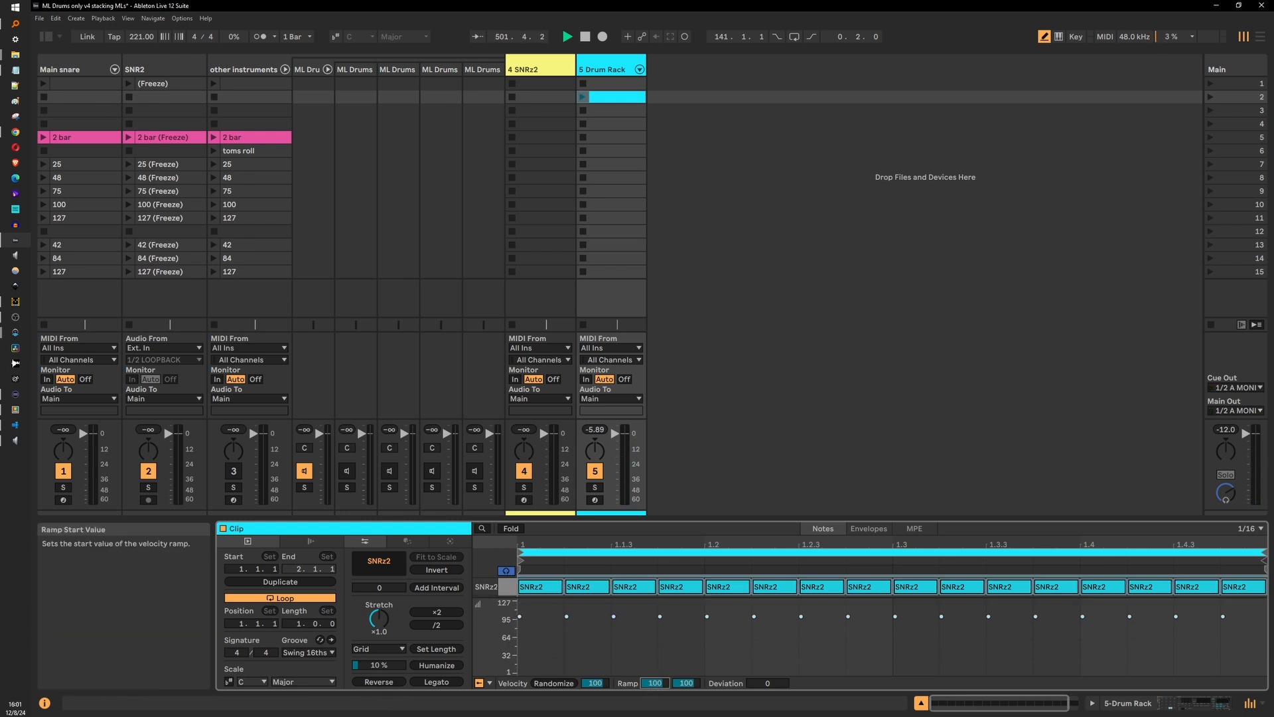
pyautogui.moveTo(655, 683); pyautogui.dragTo(686, 657)
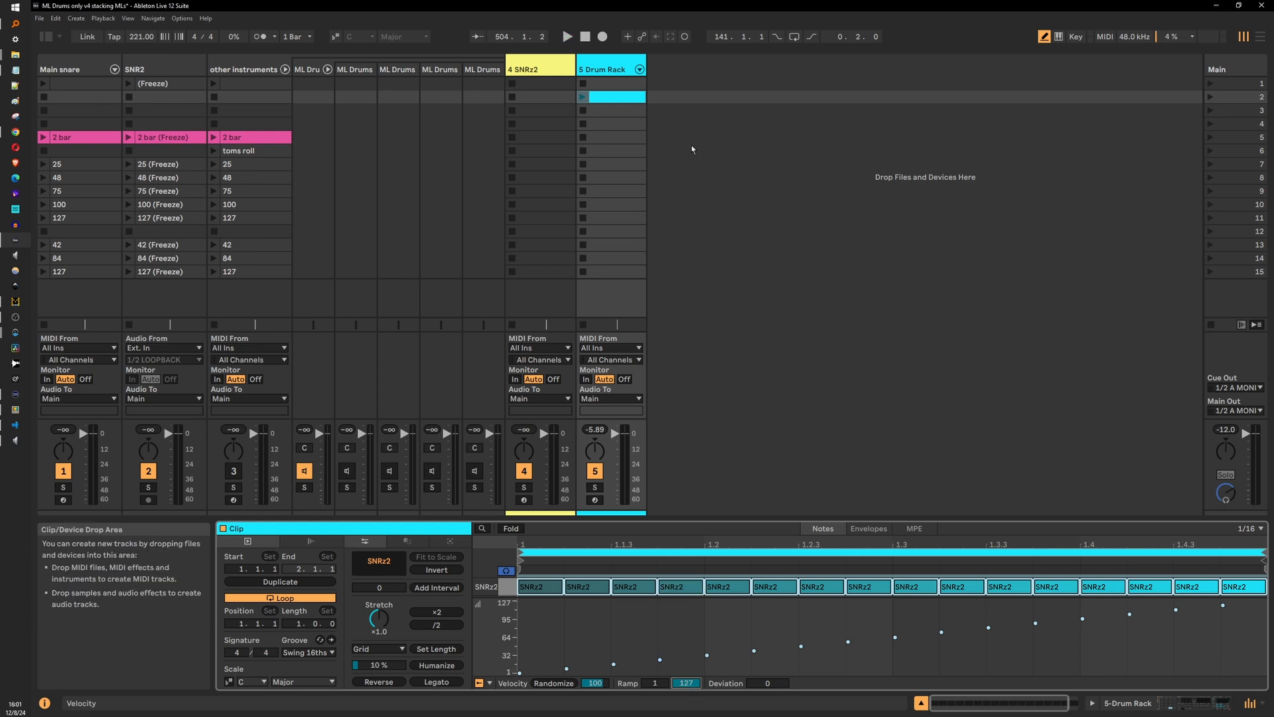
pyautogui.press('space')
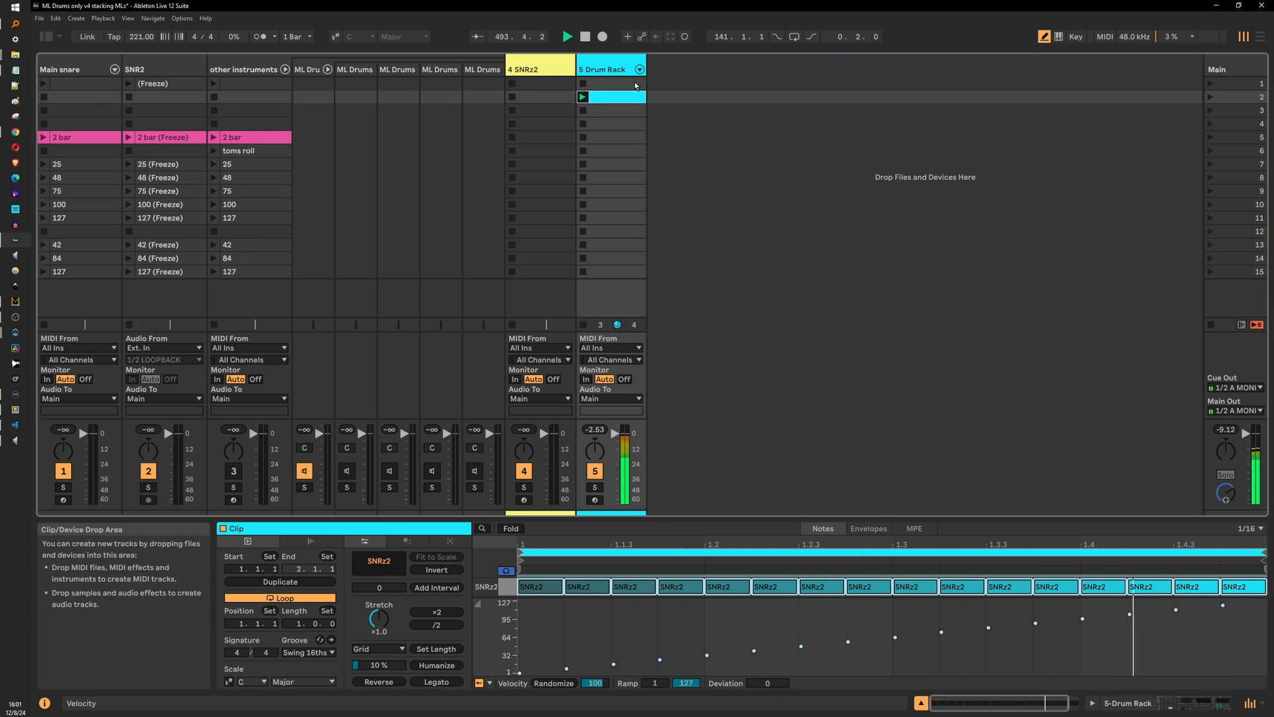
pyautogui.press('space')
# Create a clip in the Drum Rack track's third slot and copy the velocity-ramped SNRz2 notes into it
pyautogui.doubleClick(611, 111)
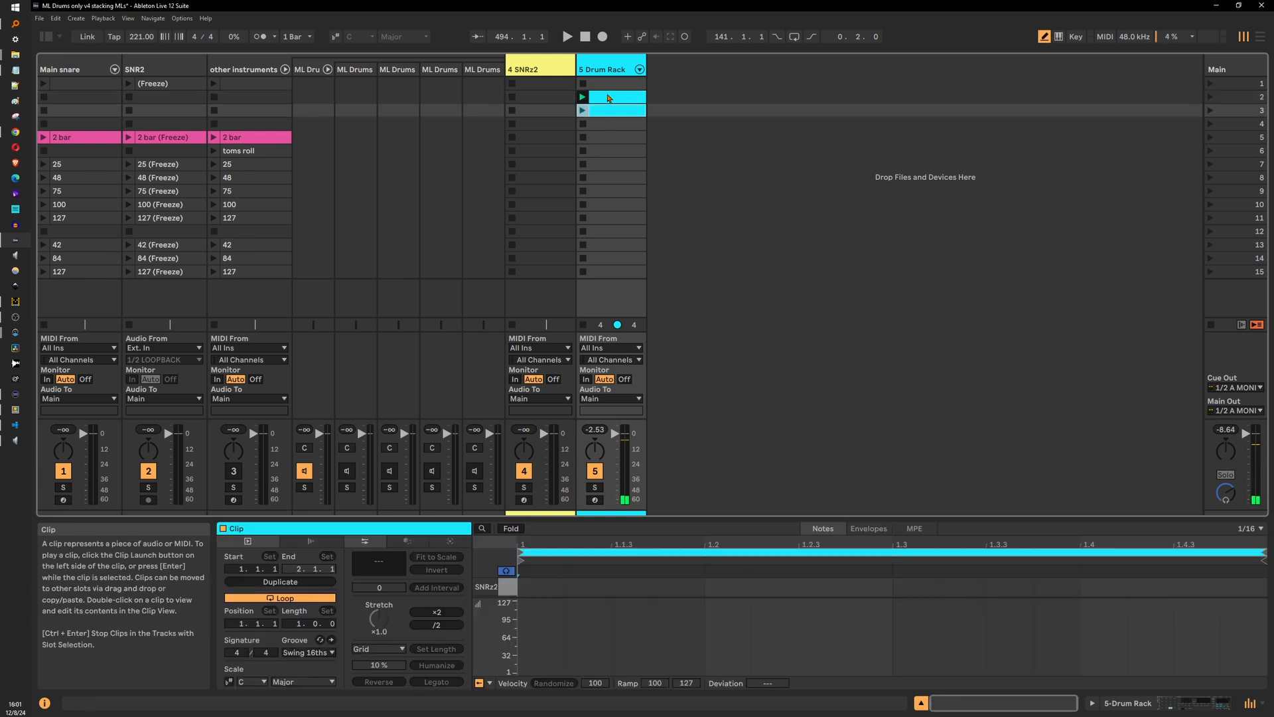
pyautogui.click(609, 98)
pyautogui.click(609, 111)
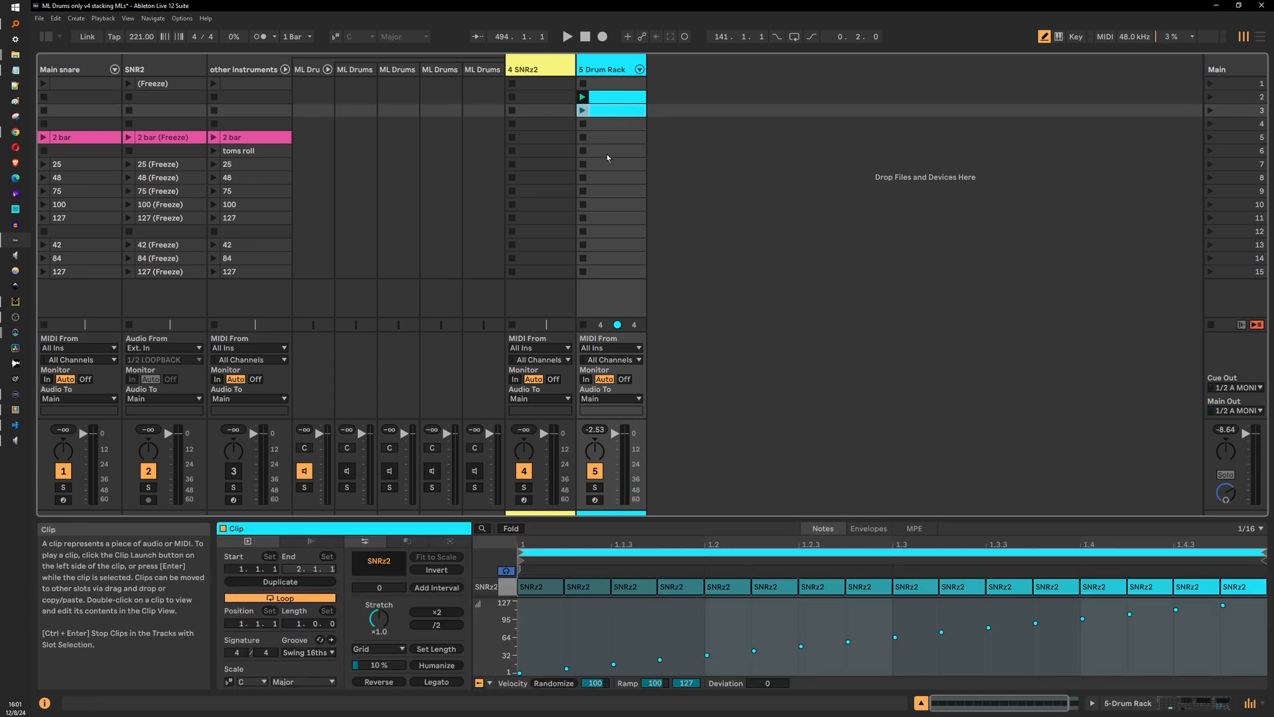
# Set every note in the third-slot clip to velocity 127 and stretch the SNRz2 notes to eighth-note spacing
pyautogui.moveTo(655, 682); pyautogui.dragTo(655, 661)
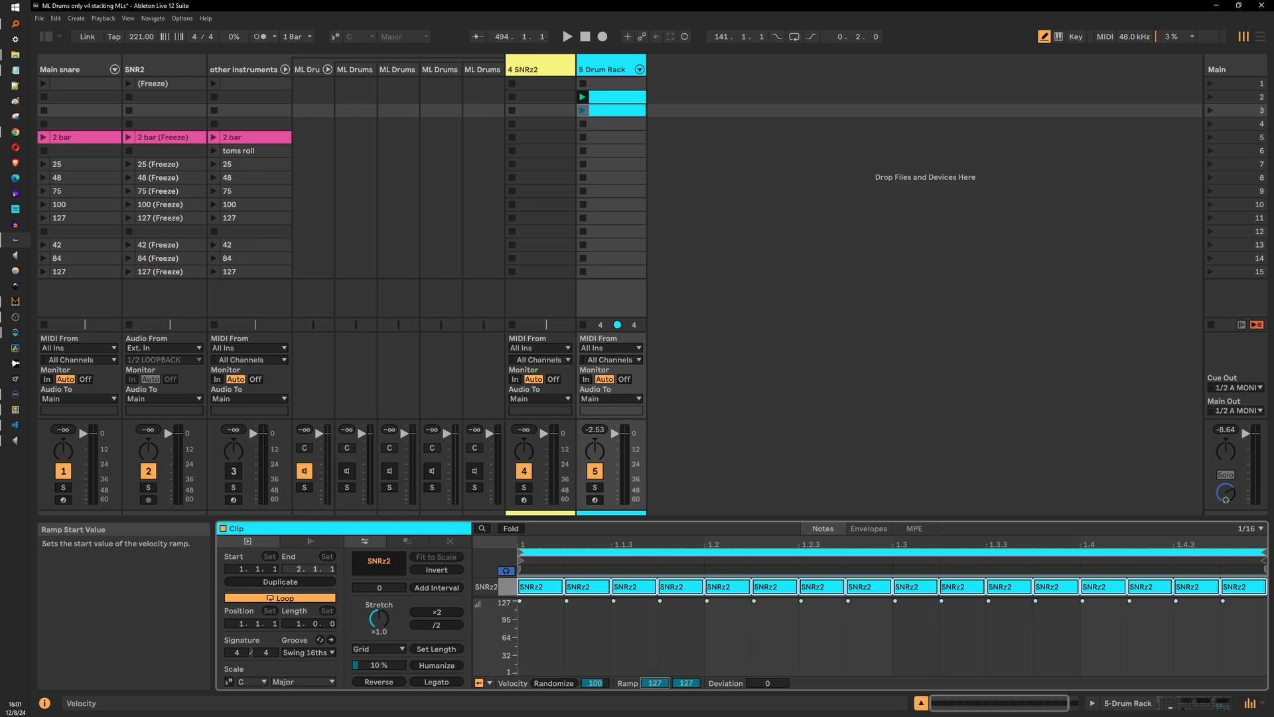
pyautogui.click(436, 628)
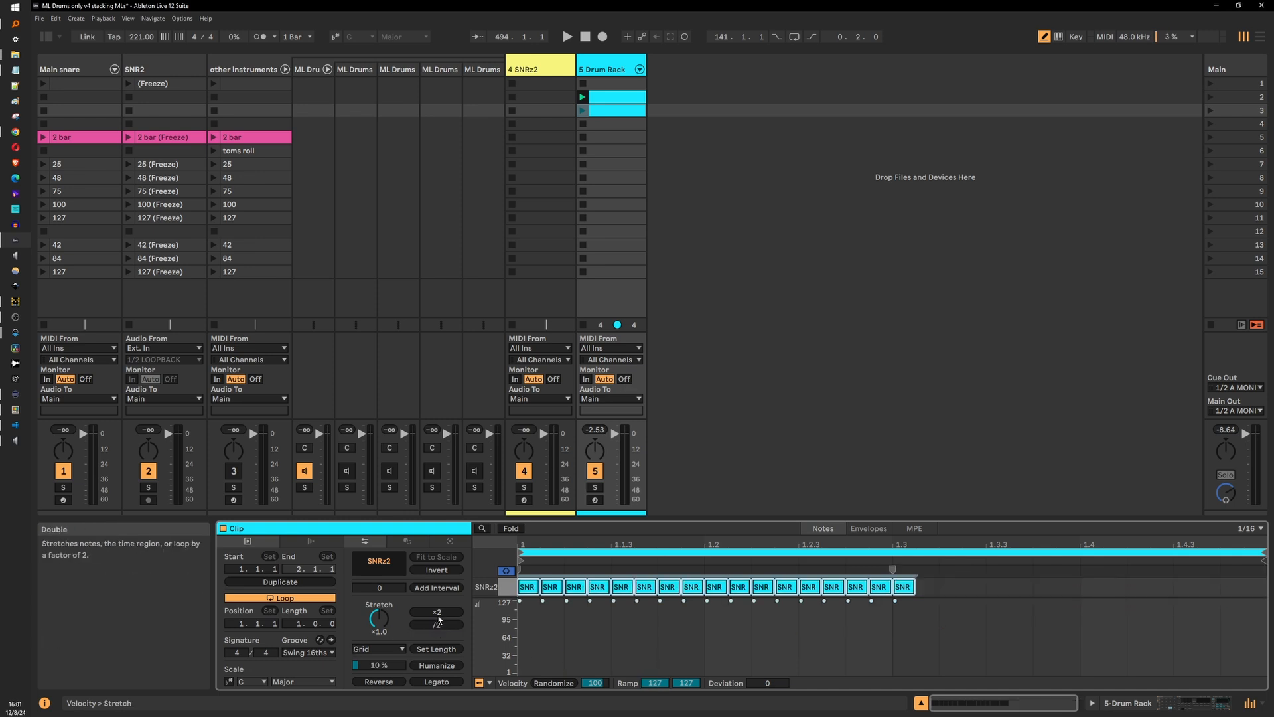
pyautogui.click(438, 612)
pyautogui.click(439, 613)
# Play the third-slot clip to audition the full-velocity hits with the Drum Rack's SNRz2 Sampler shown, and stop playback
pyautogui.press('space')
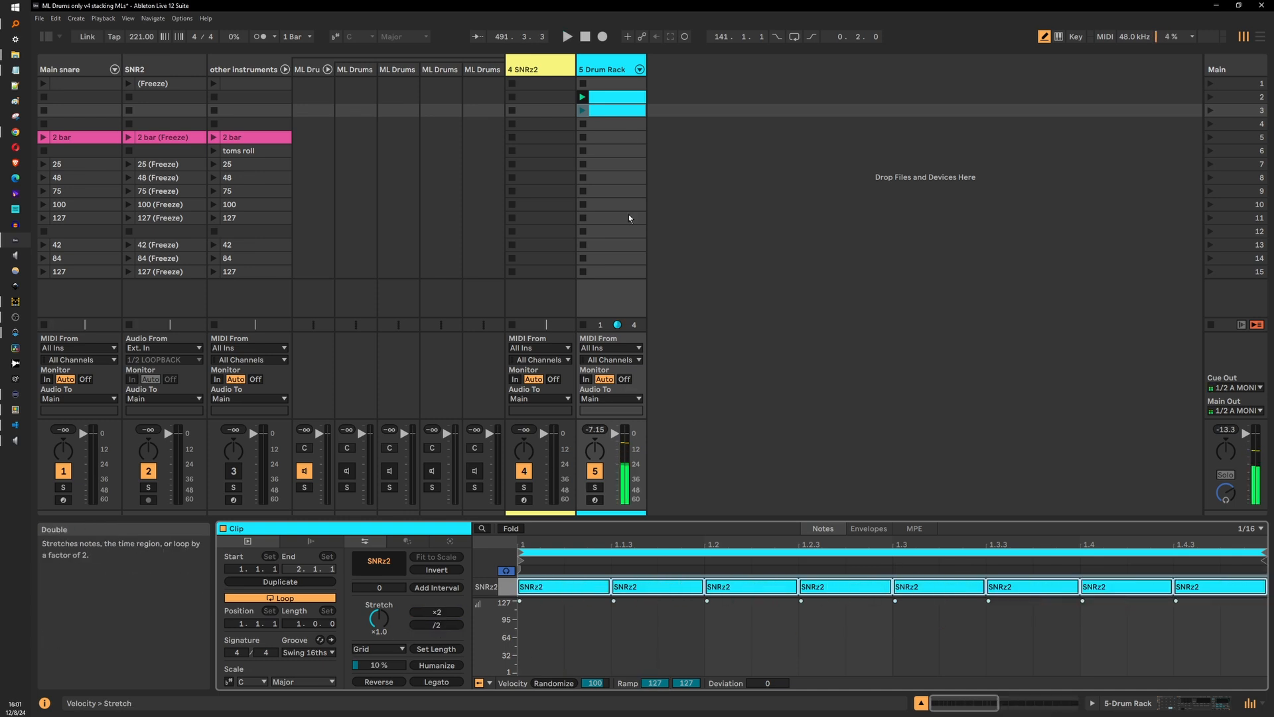
pyautogui.press('space')
pyautogui.click(584, 112)
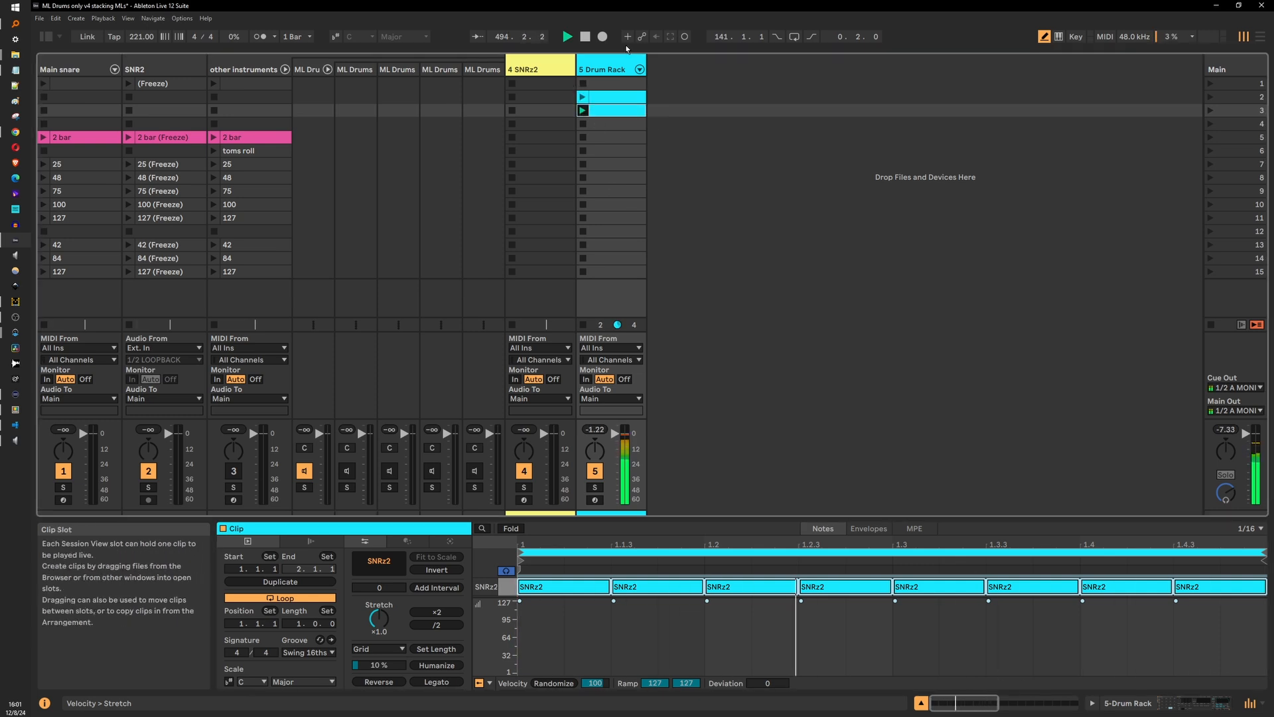
pyautogui.doubleClick(606, 65)
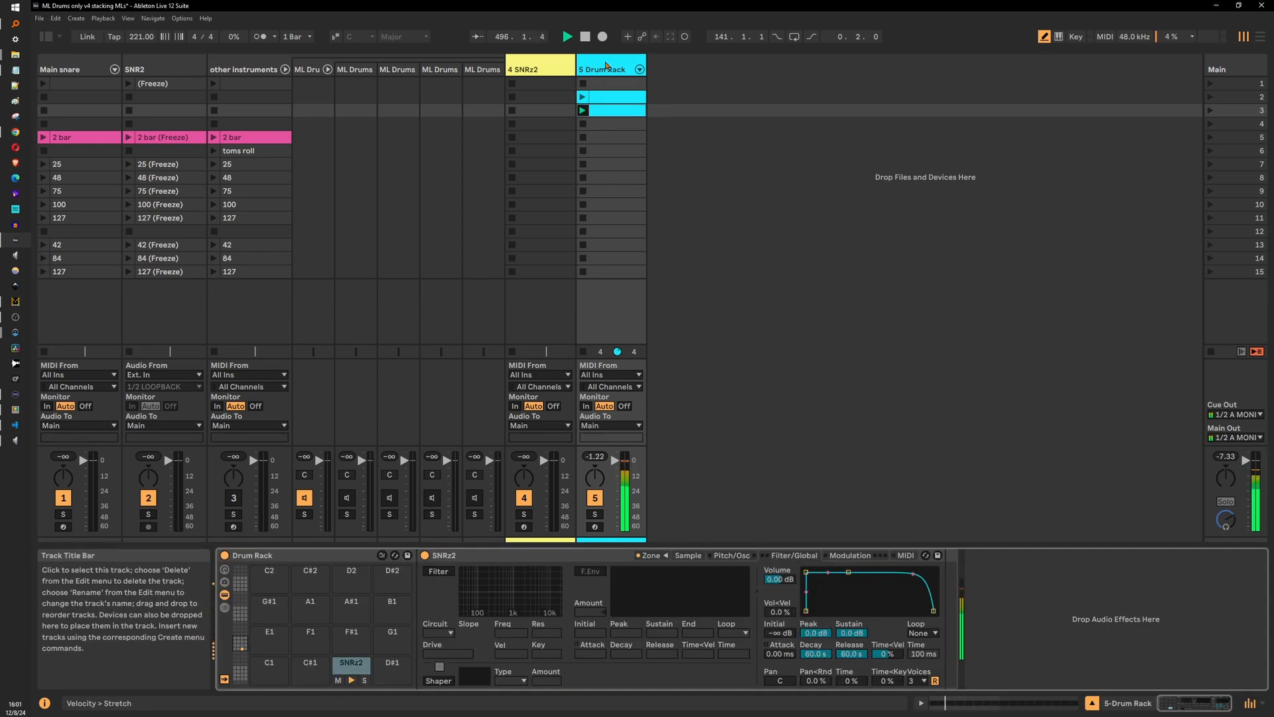
pyautogui.click(339, 674)
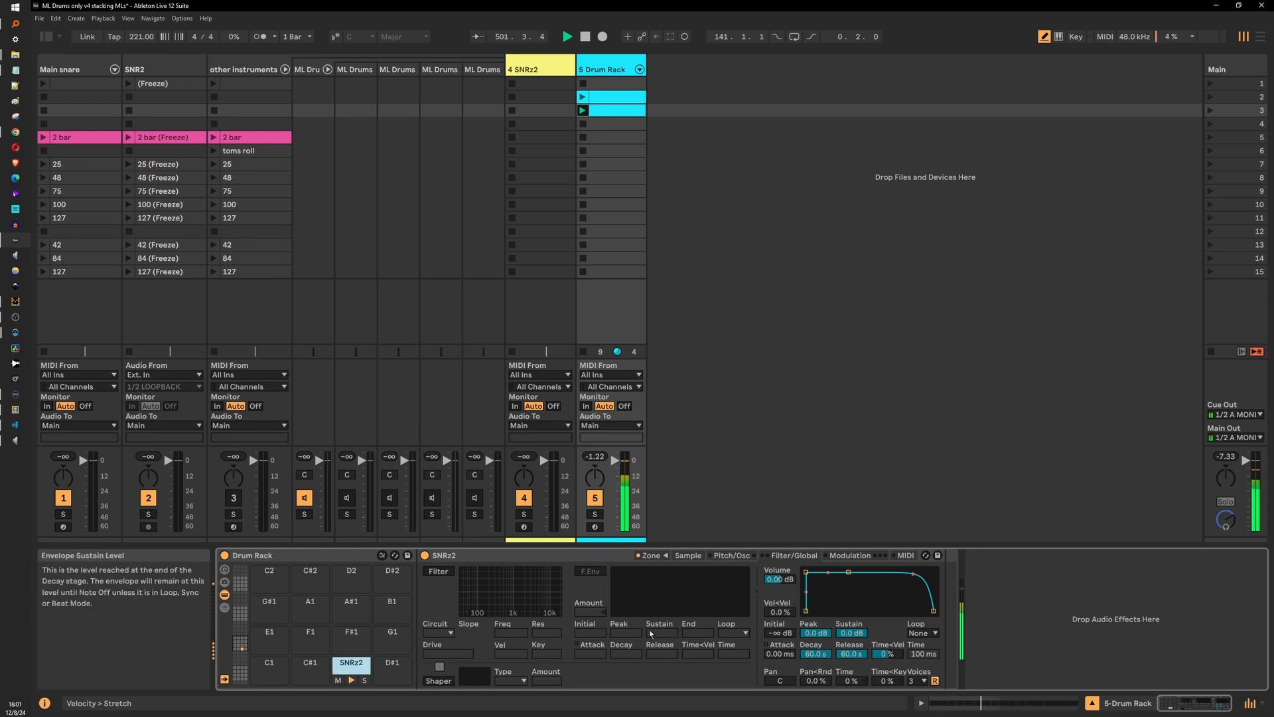
pyautogui.press('space')
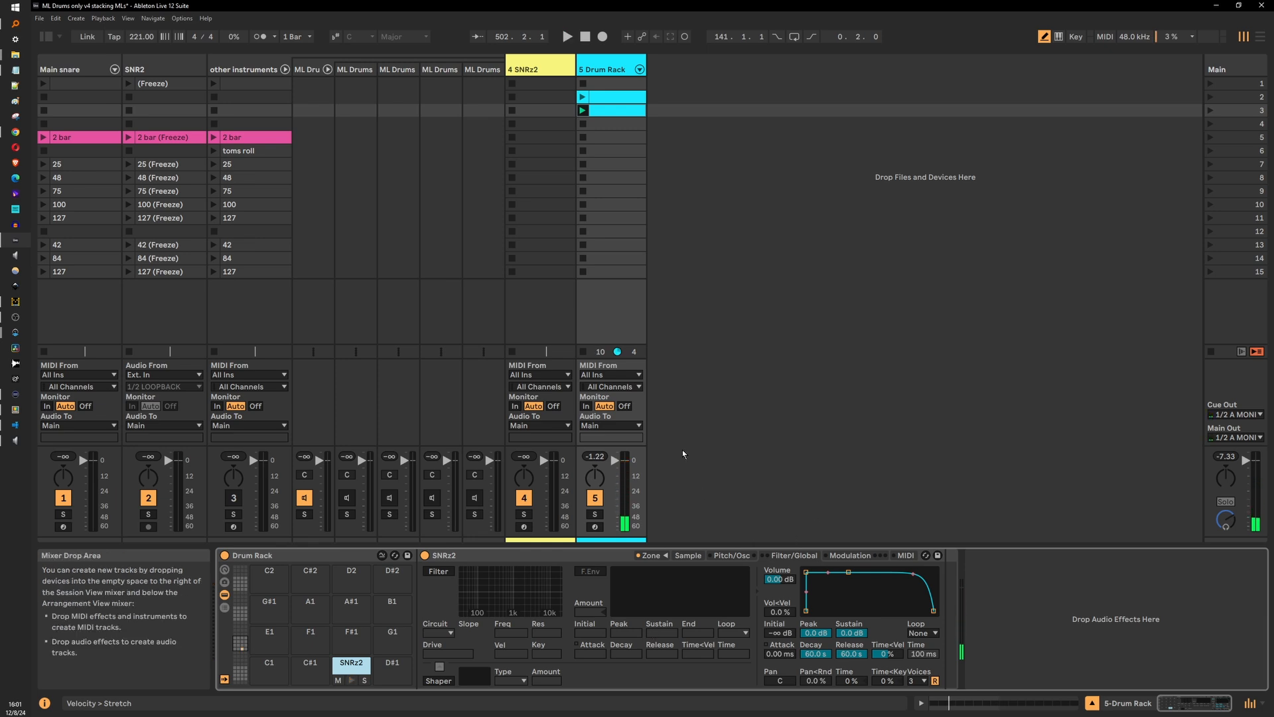
# Review the velocity-ramped notes of the second-slot clip and return to the Drum Rack track's devices
pyautogui.click(612, 102)
pyautogui.doubleClick(599, 101)
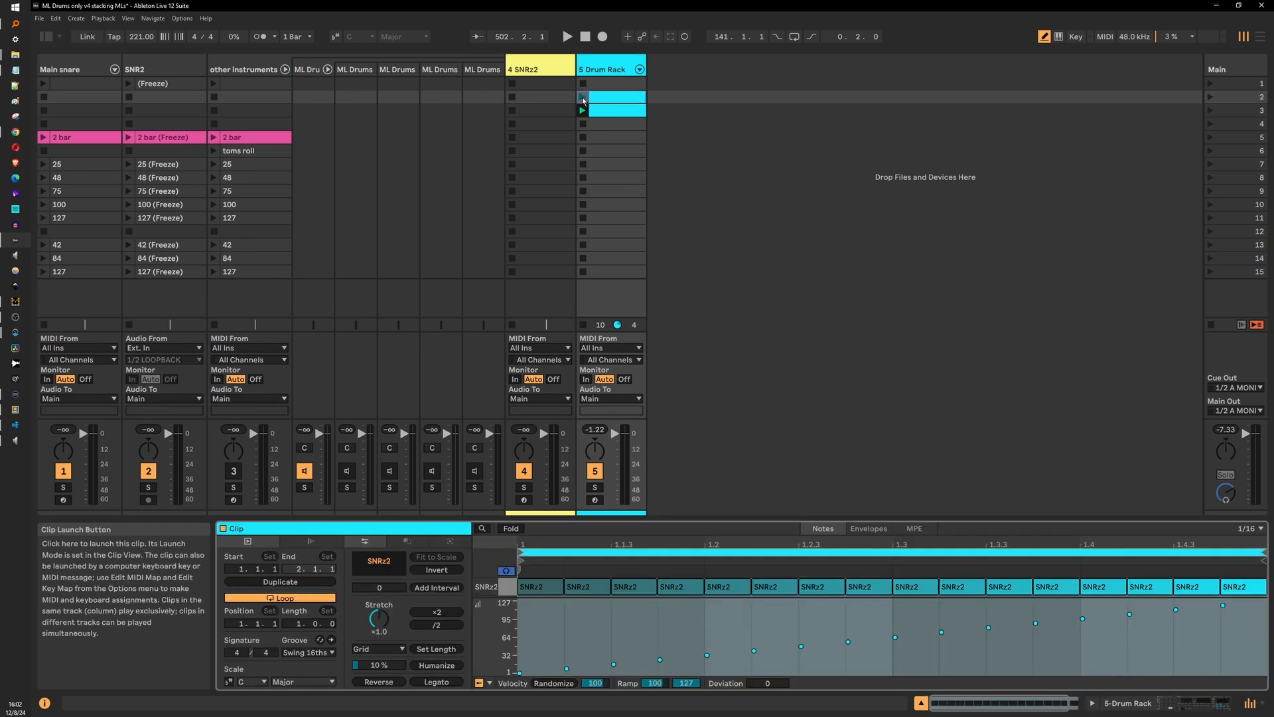
pyautogui.click(607, 69)
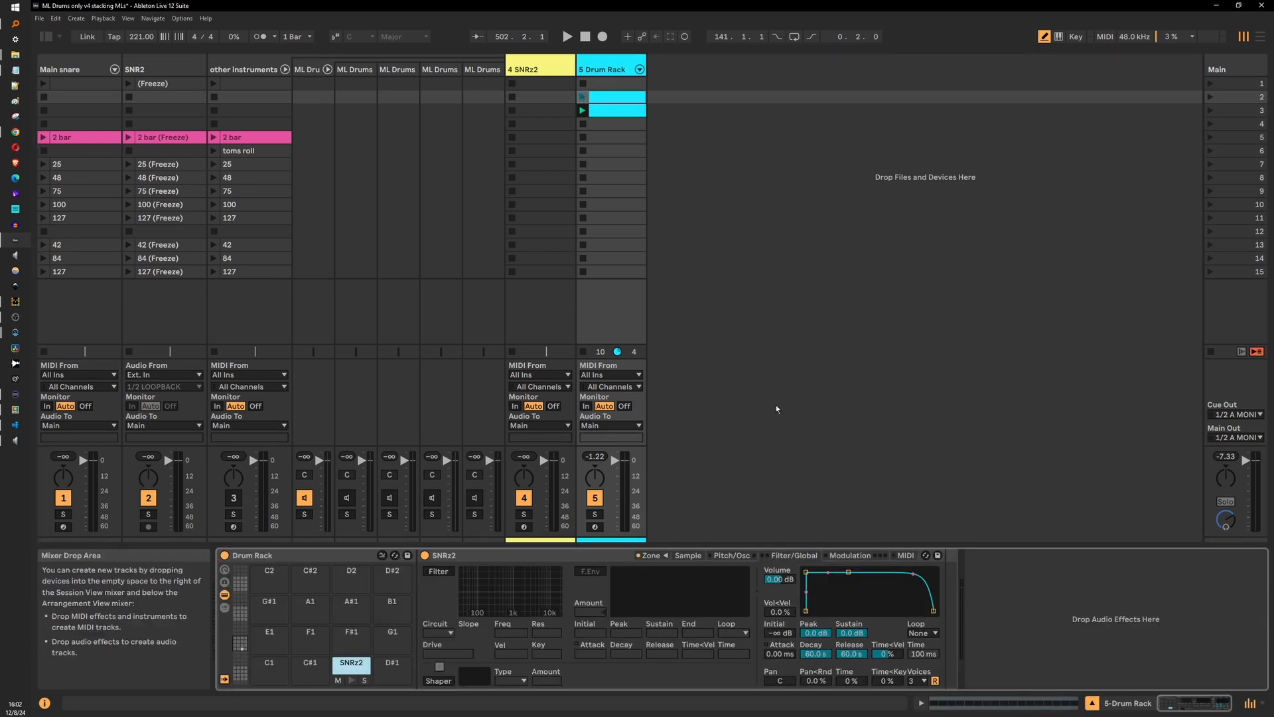
# Examine the SNRz2 Sampler's sample layers in the Zone editor, close the editor and reselect the SNRz2 pad
pyautogui.click(455, 557)
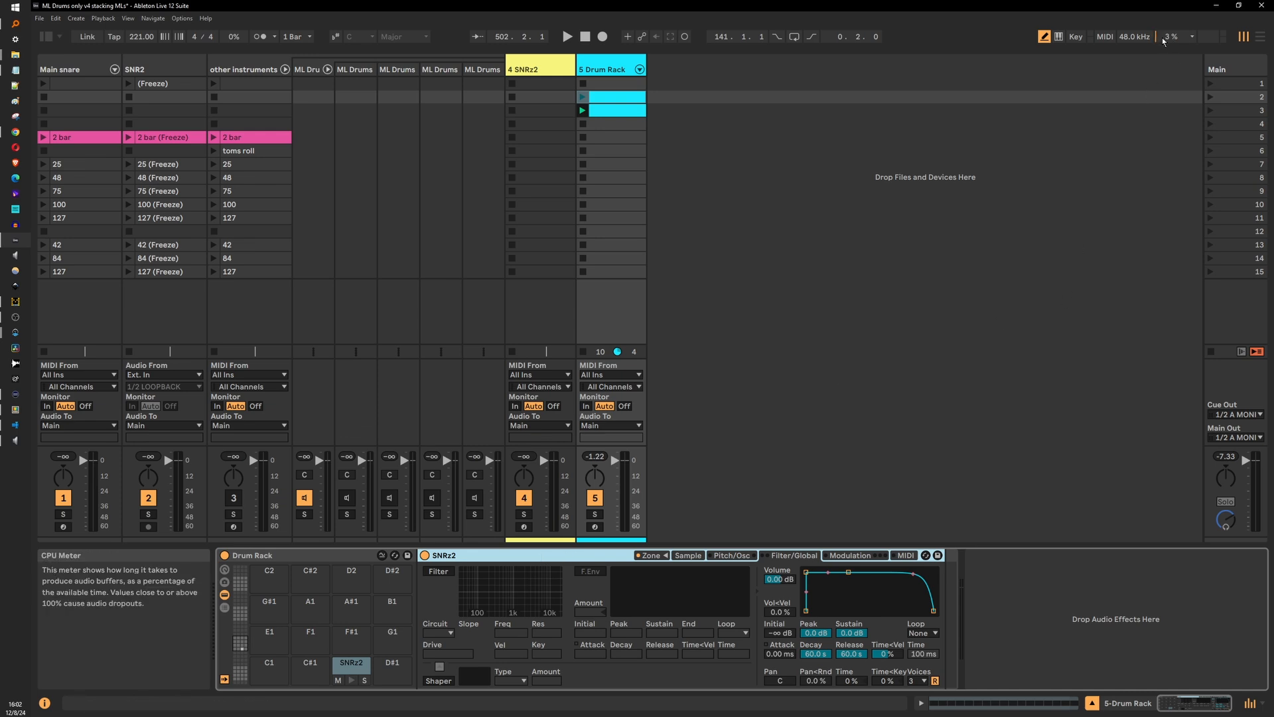
pyautogui.click(665, 555)
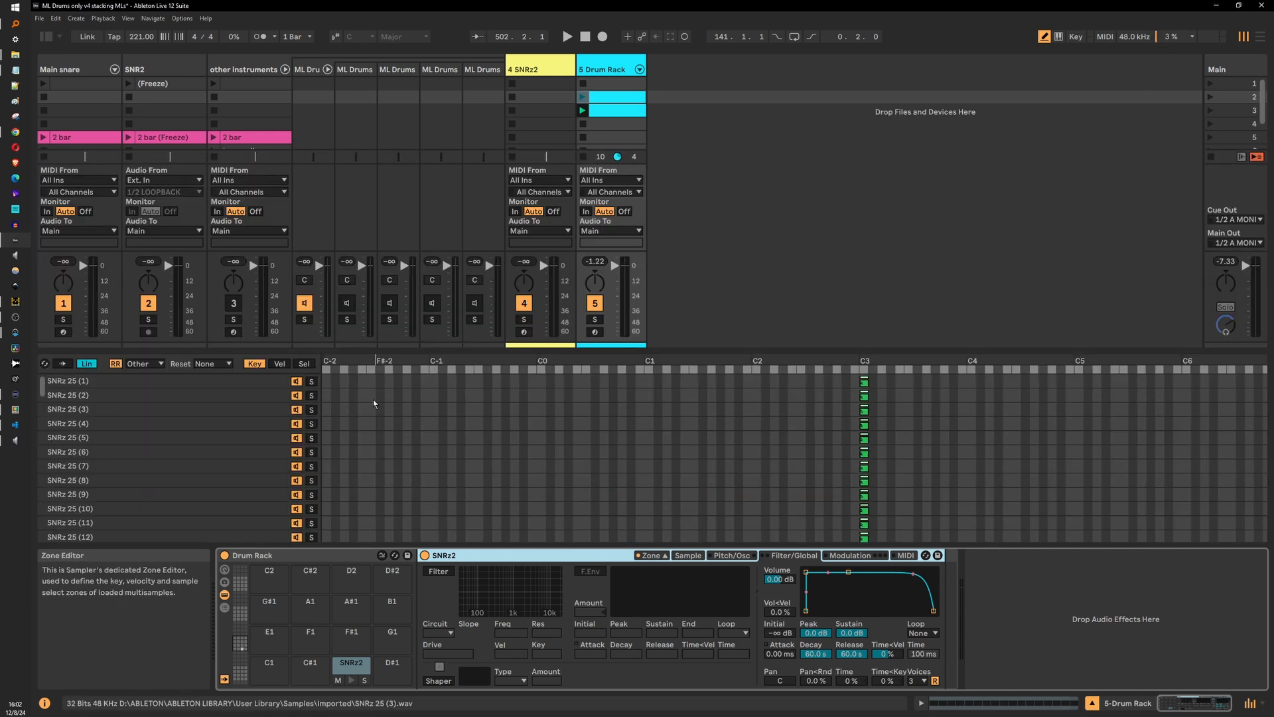
pyautogui.scroll(-20, 211, 454)
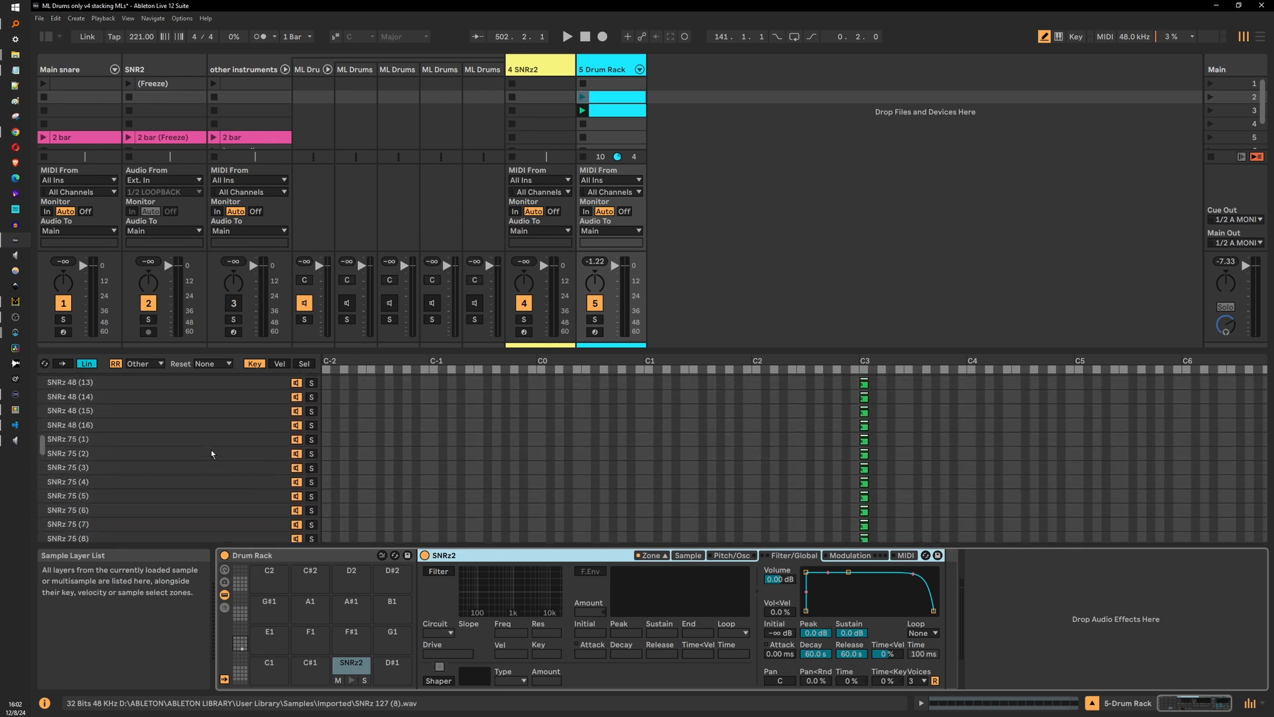
pyautogui.scroll(15, 211, 454)
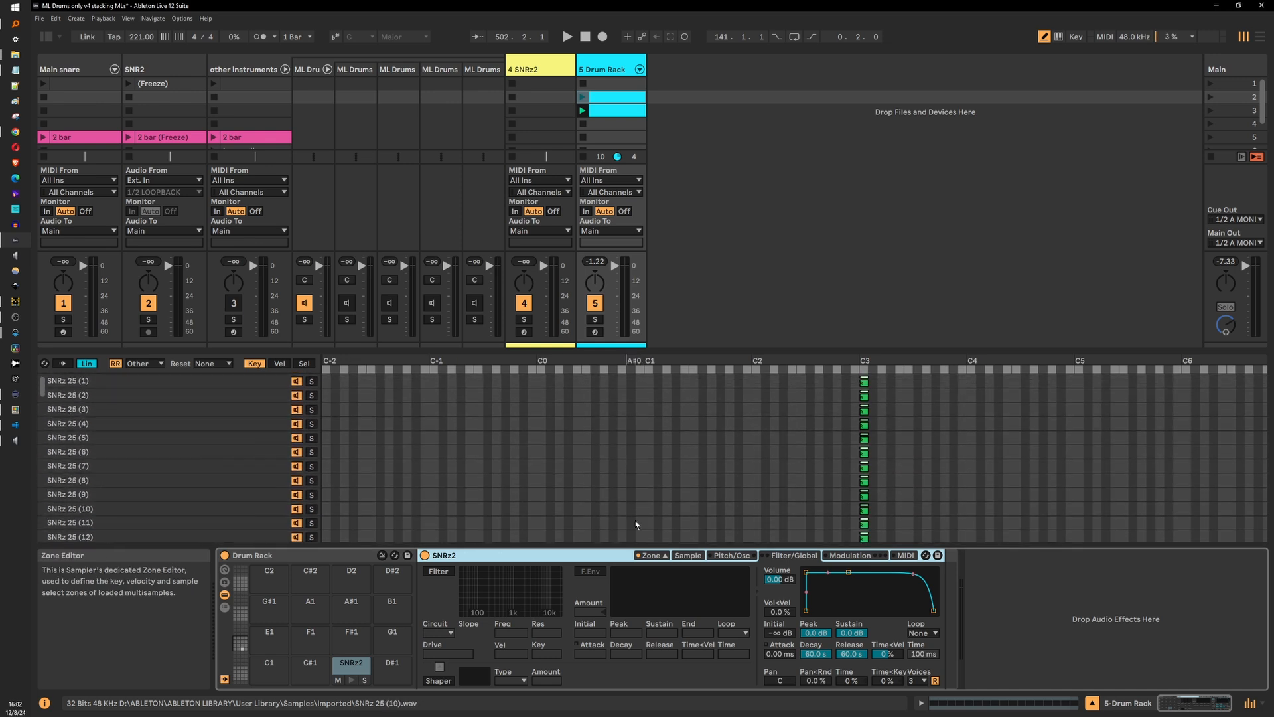
pyautogui.click(665, 555)
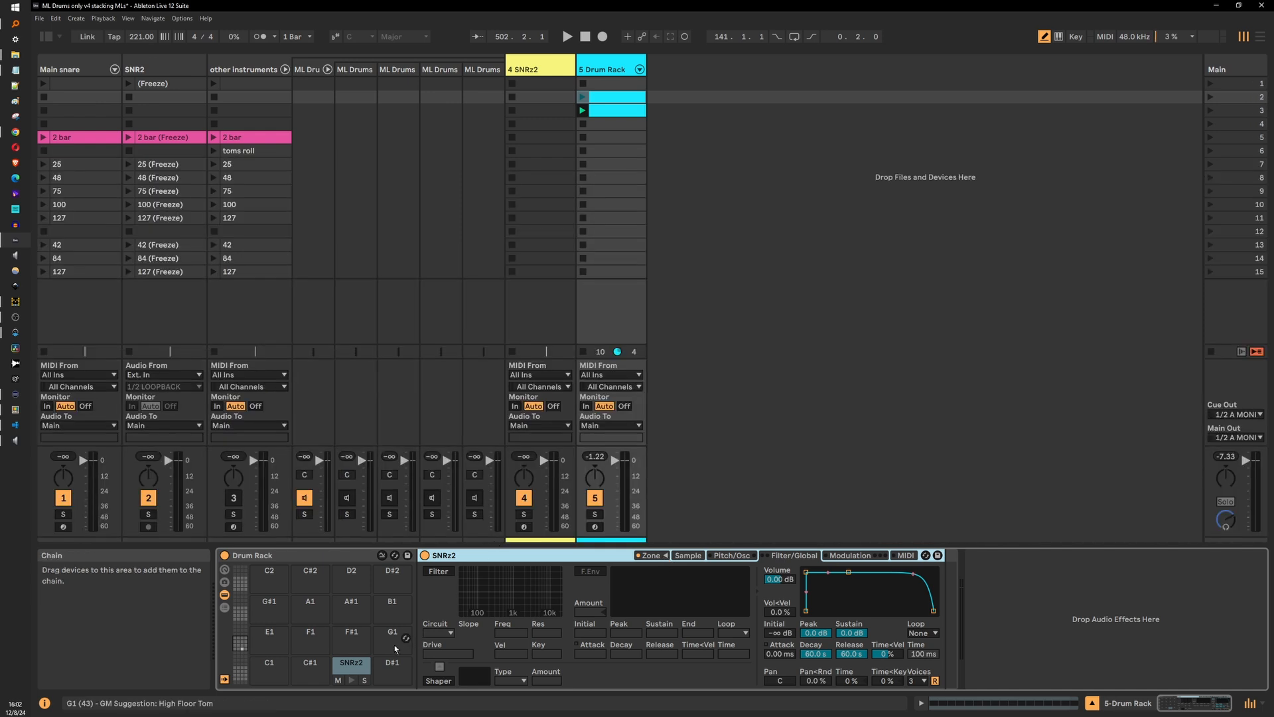
pyautogui.click(351, 662)
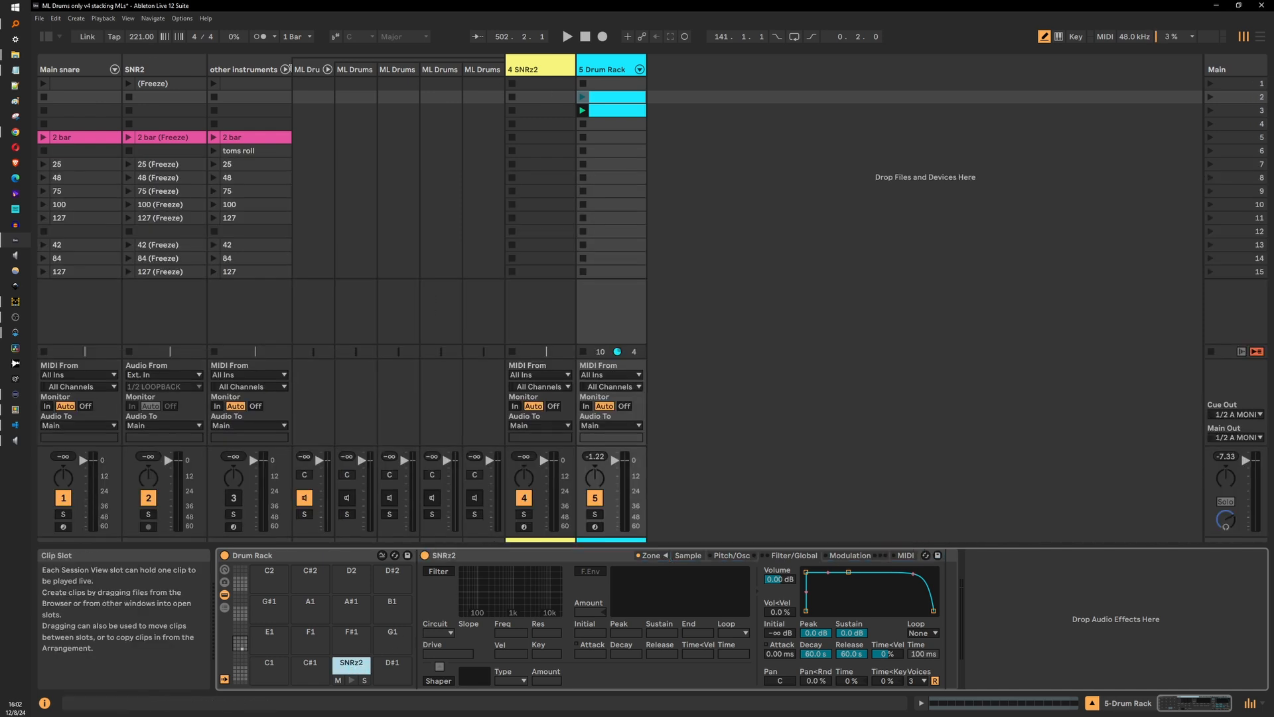
# Show the Main snare track's device chain from the start of the ML Drums layer stacking rack
pyautogui.click(162, 67)
pyautogui.click(87, 71)
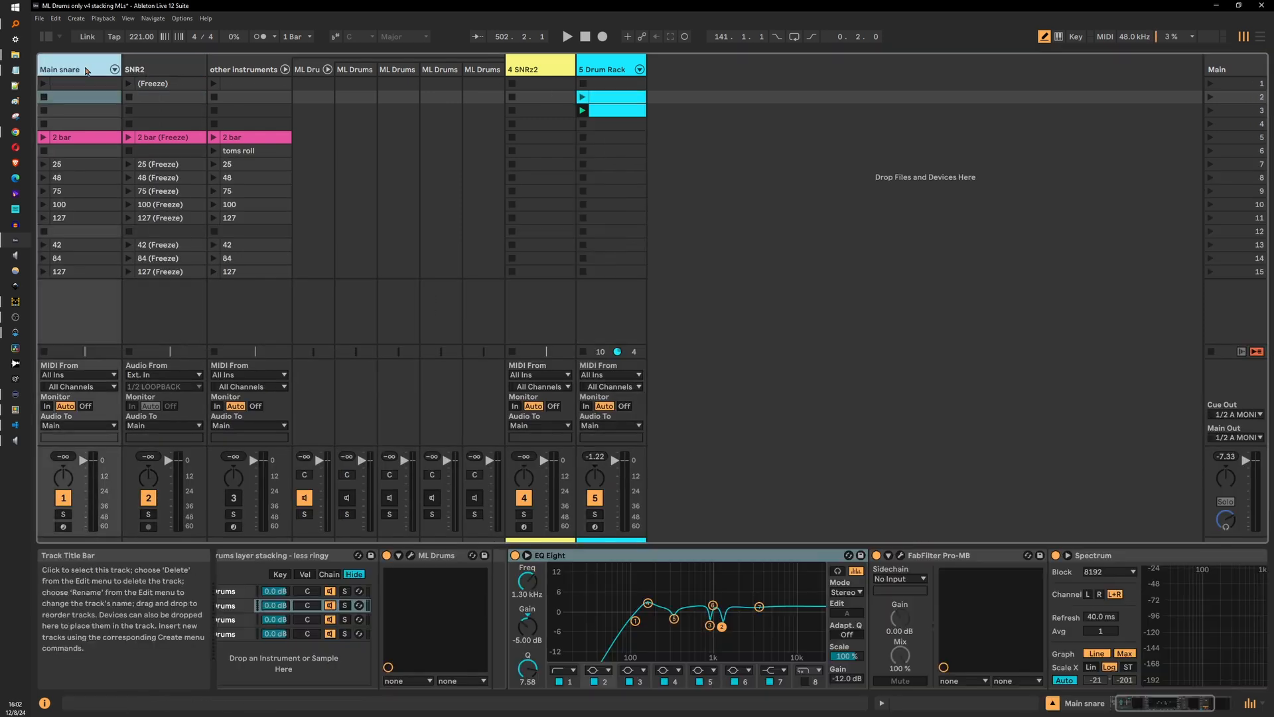
pyautogui.click(155, 70)
pyautogui.click(68, 71)
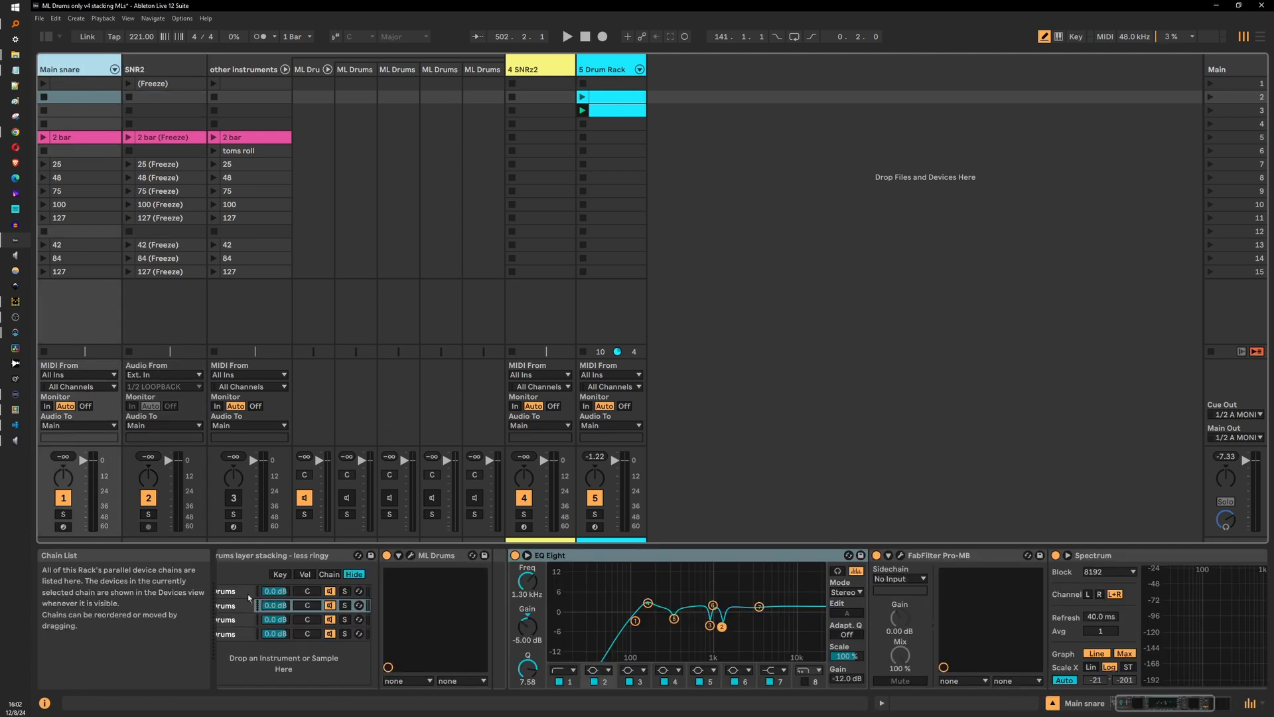
pyautogui.moveTo(1164, 703); pyautogui.dragTo(909, 641)
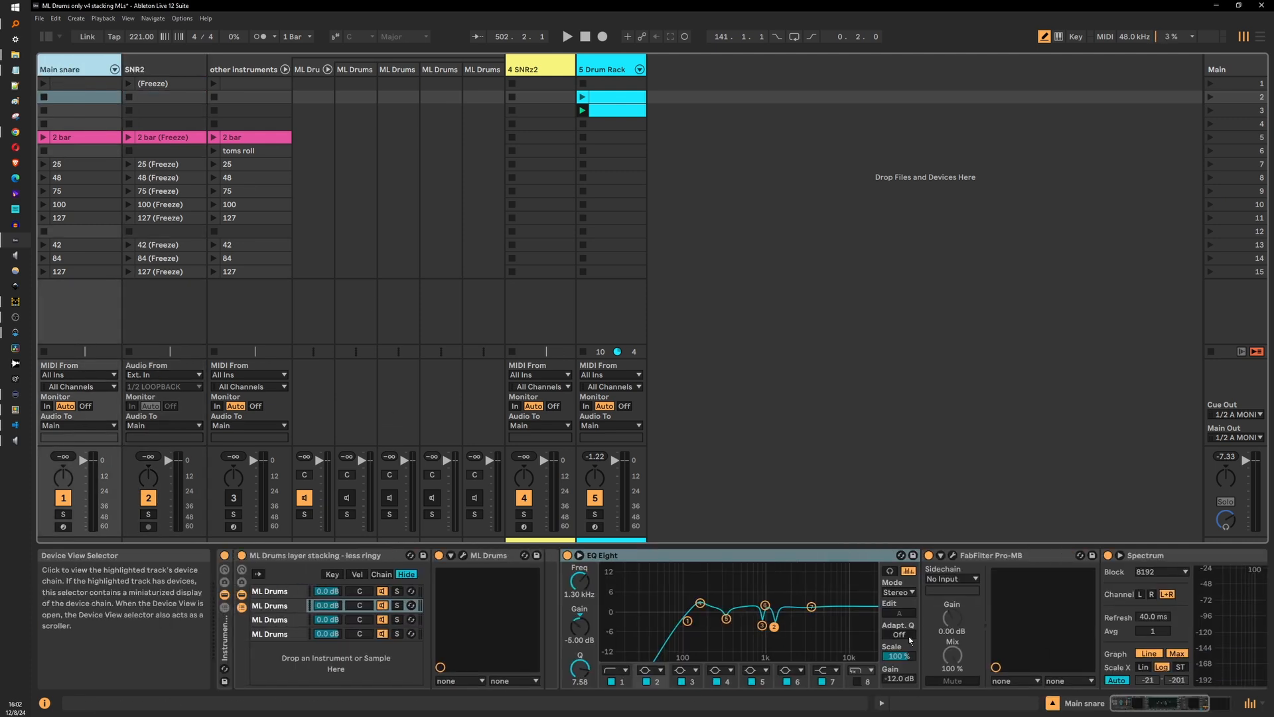
# Open the ML Drums plug-in, audition its snare for comparison, close the plug-in and select the layer stacking rack
pyautogui.click(458, 557)
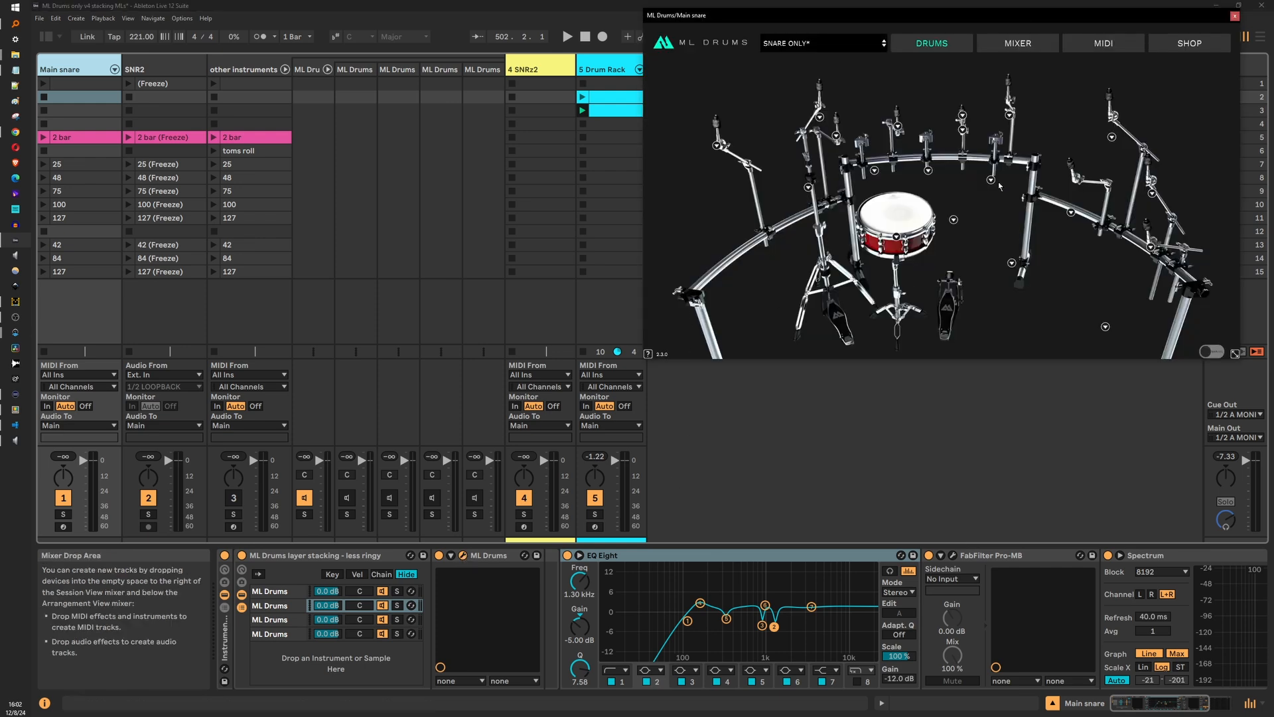
pyautogui.click(914, 211)
pyautogui.click(914, 212)
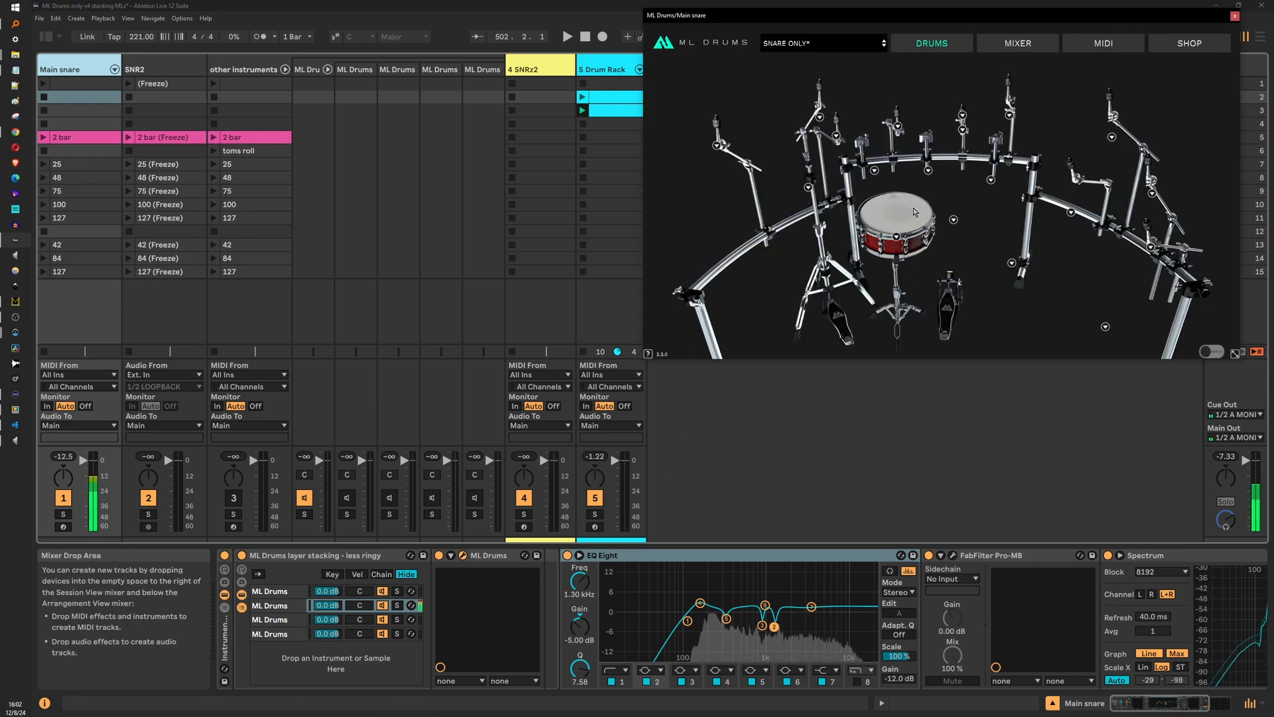
pyautogui.click(1234, 16)
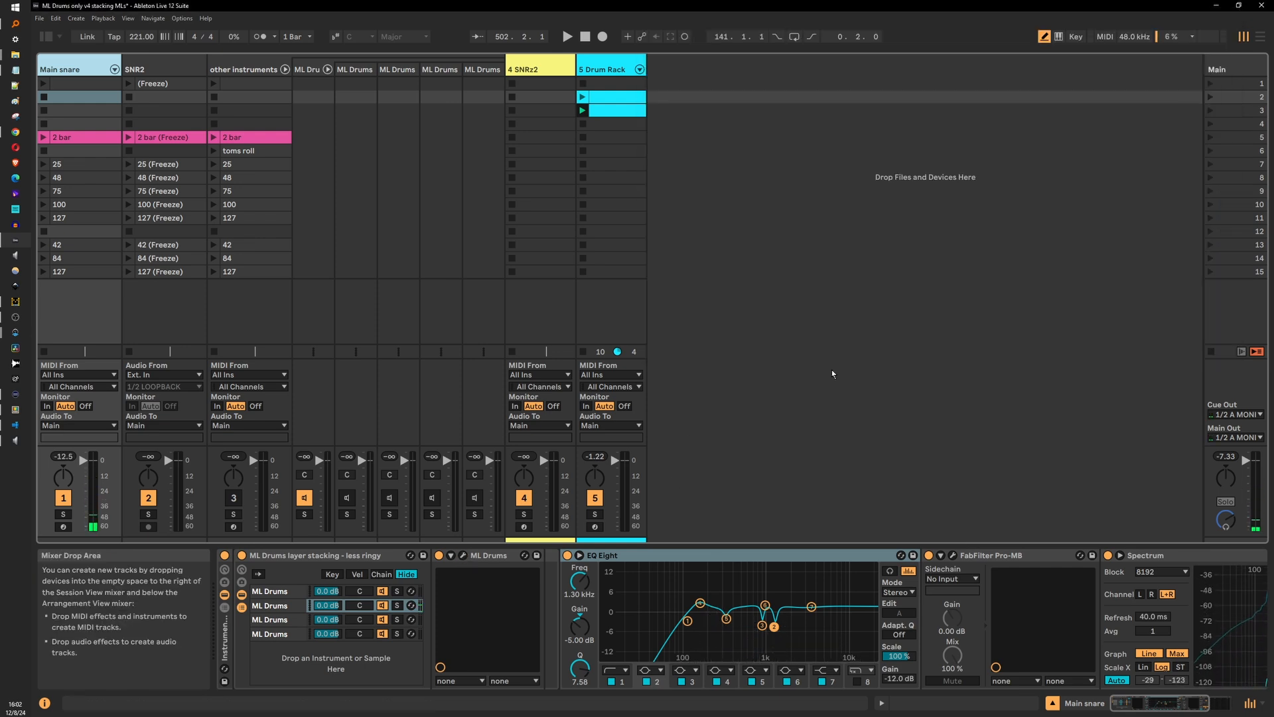
pyautogui.click(350, 569)
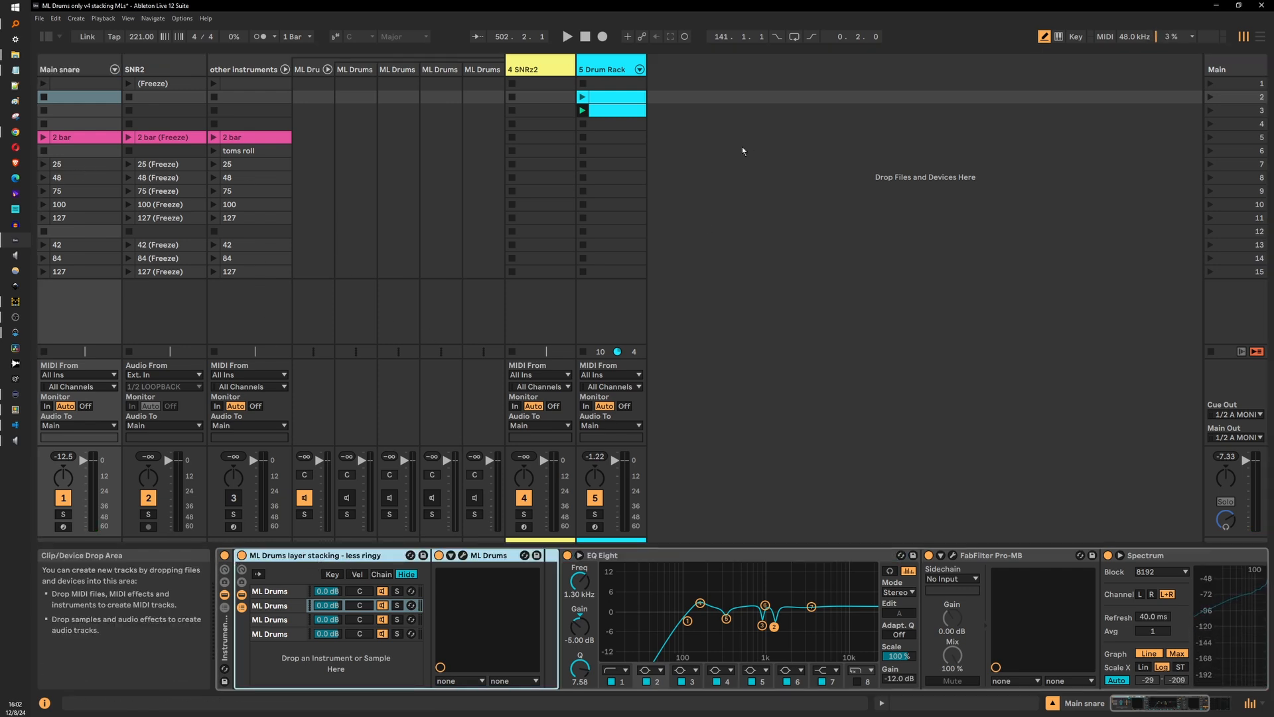
# Return to the Drum Rack track's devices and preview the SNRz2 pad
pyautogui.click(598, 68)
pyautogui.doubleClick(599, 67)
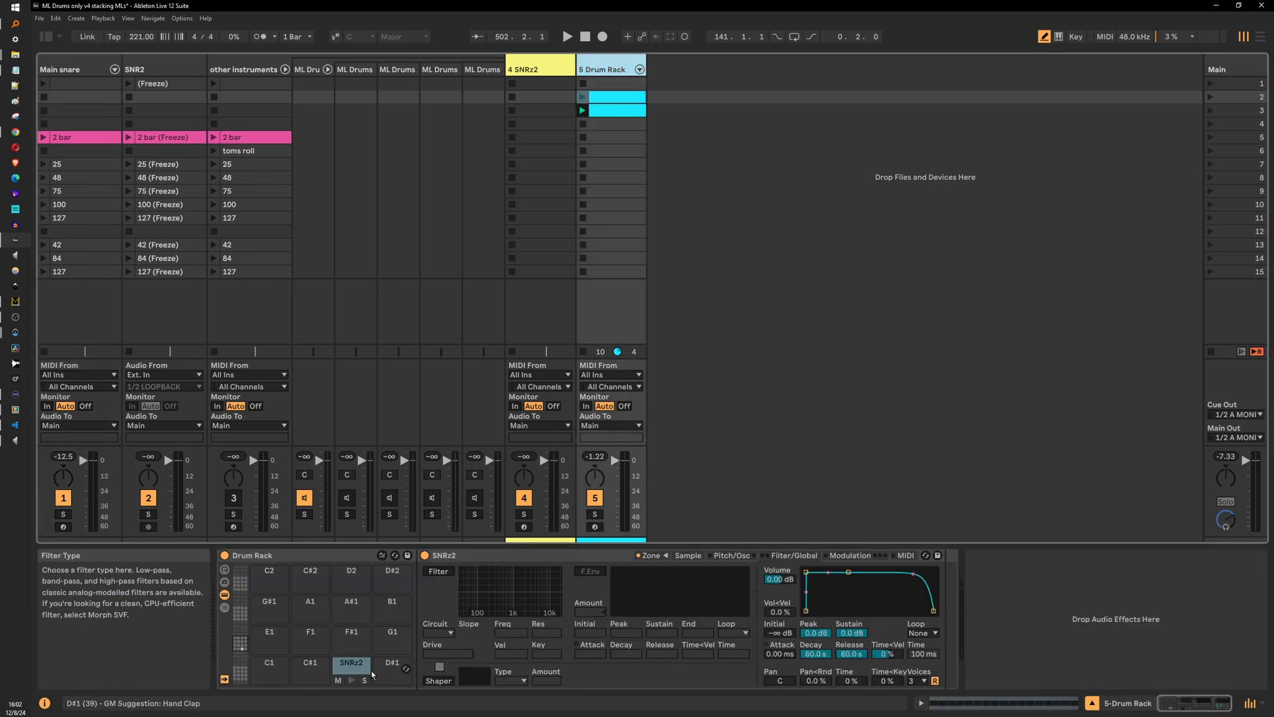
pyautogui.click(353, 680)
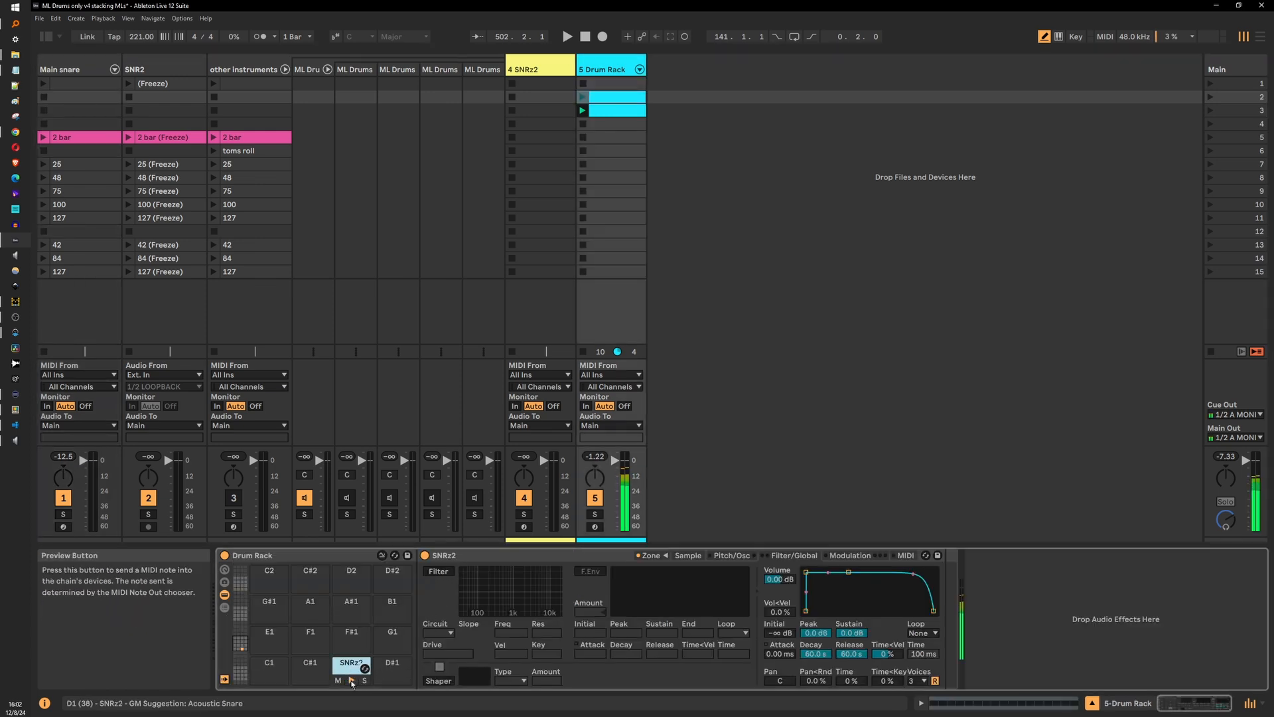